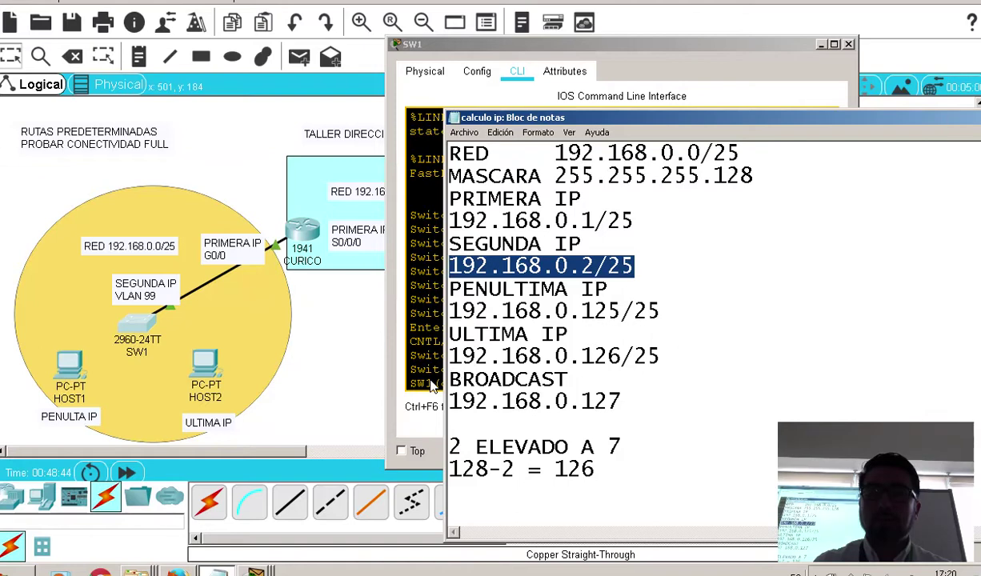
# On SW1, assign interface VLAN 99 the address 192.168.0.2 255.255.255.128
pyautogui.click(435, 365)
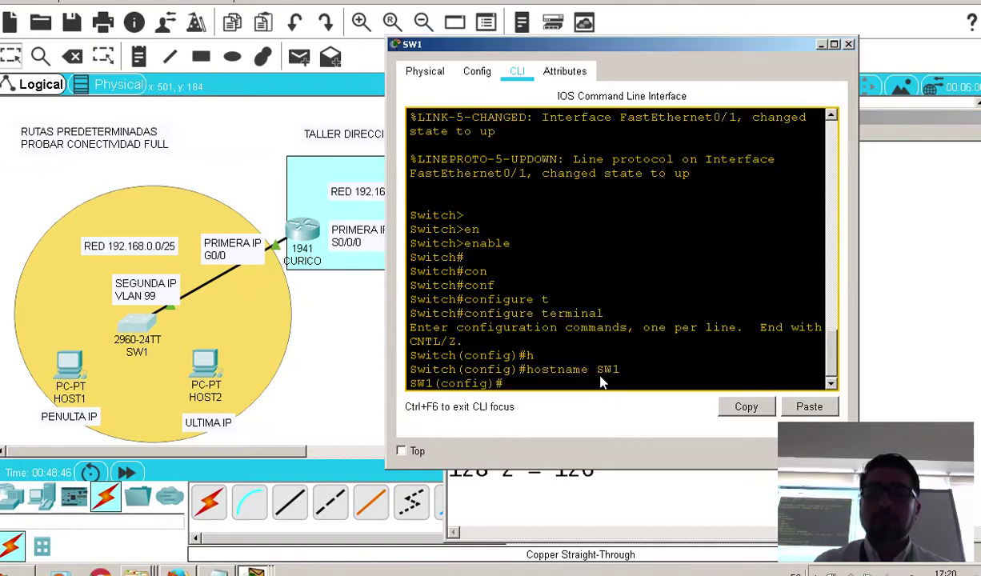
pyautogui.write('in')
pyautogui.press('Tab')
pyautogui.write('v')
pyautogui.press('Tab')
pyautogui.write('09')
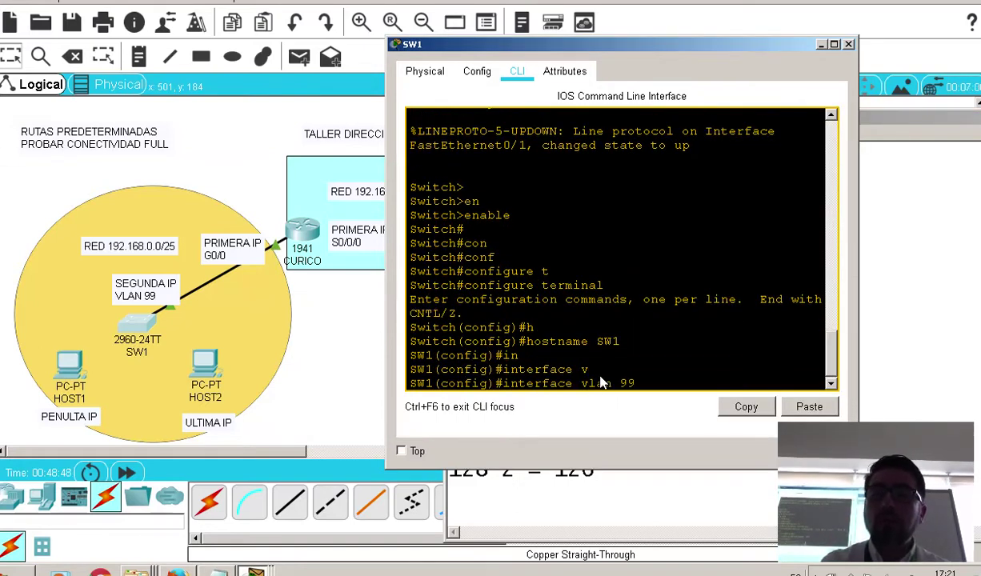
pyautogui.press('Return')
pyautogui.write('ip ad')
pyautogui.press('Tab')
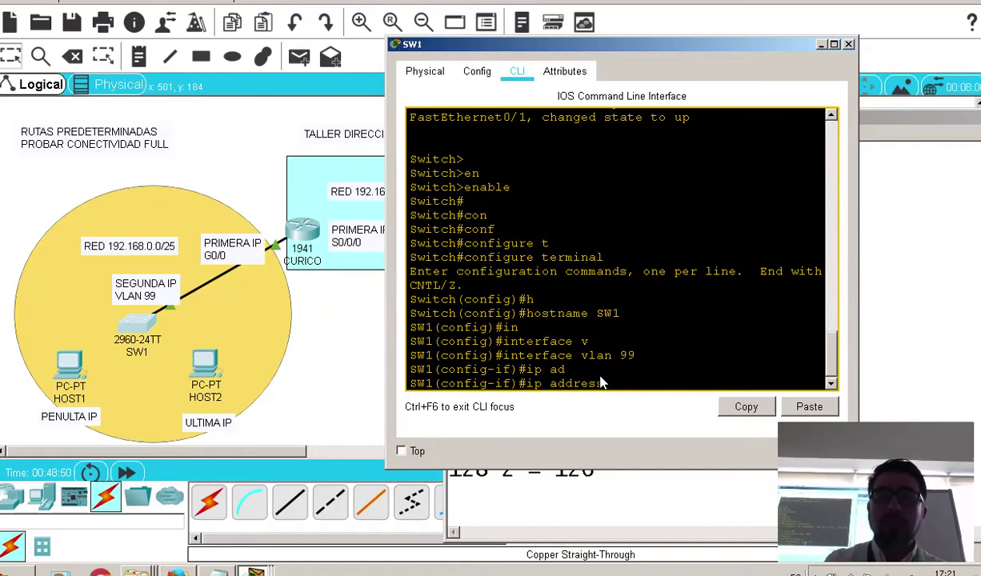
pyautogui.write('182.')
pyautogui.press('BackSpace')
pyautogui.press('BackSpace')
pyautogui.press('BackSpace')
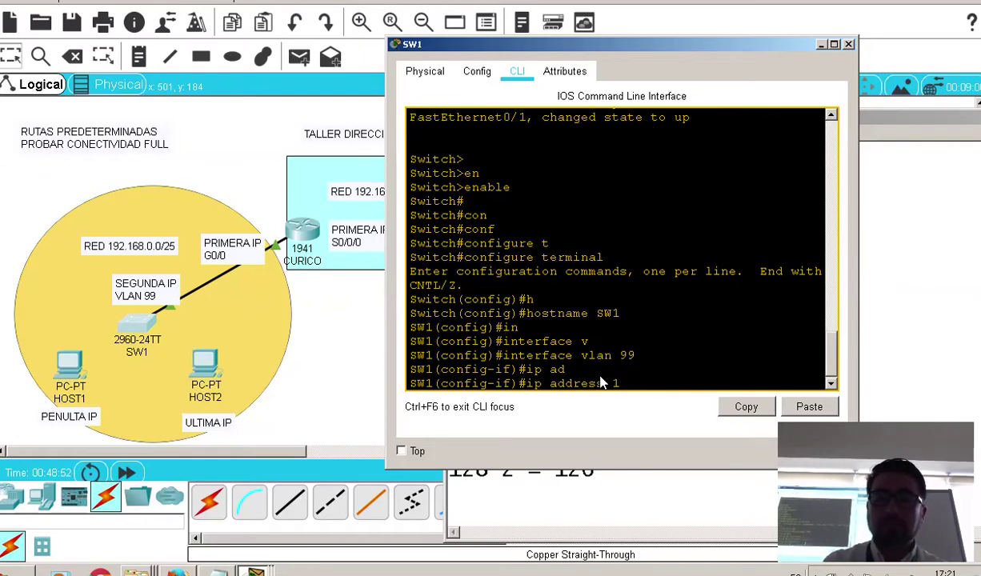
pyautogui.write('92.168')
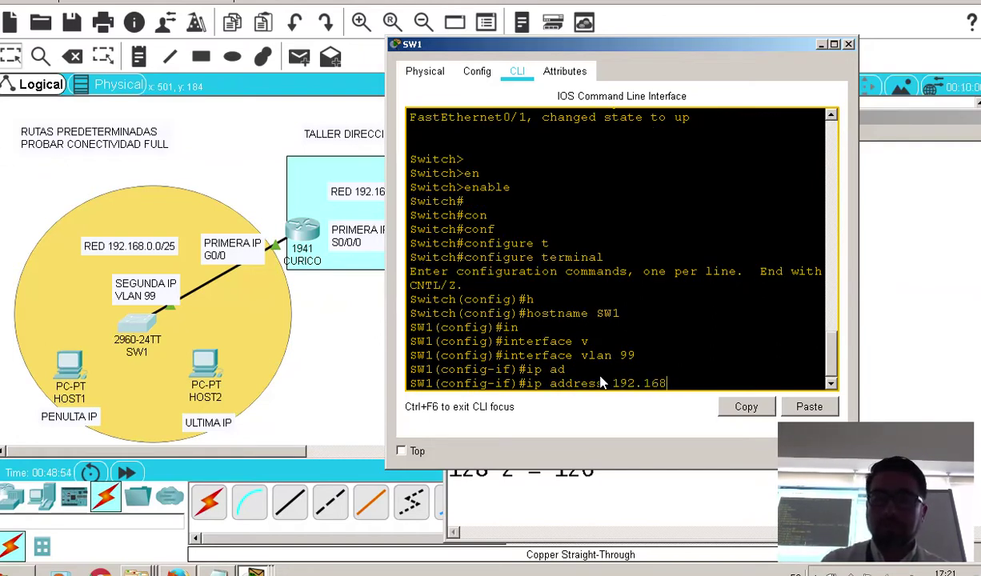
pyautogui.write('.0.2')
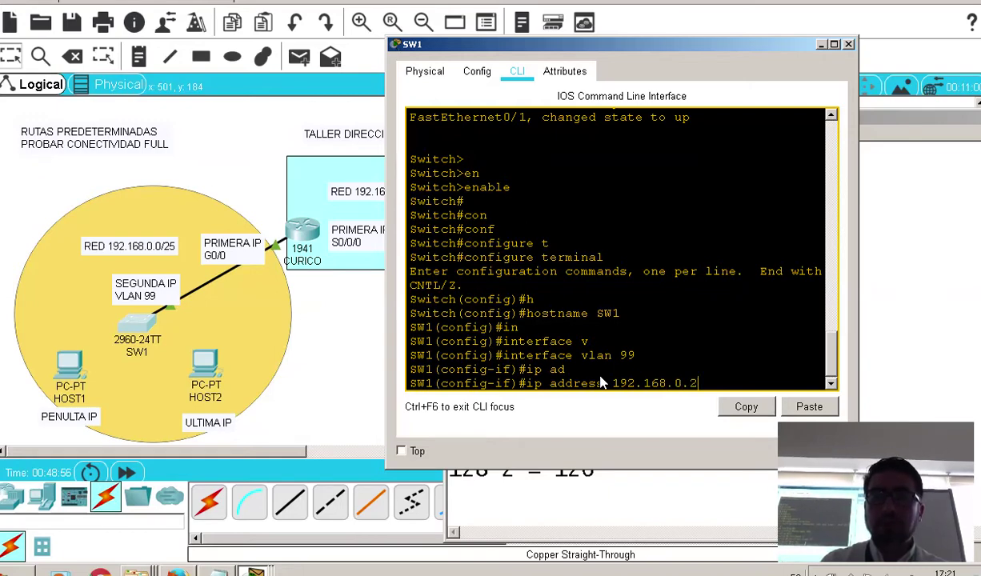
pyautogui.write(' 255.255')
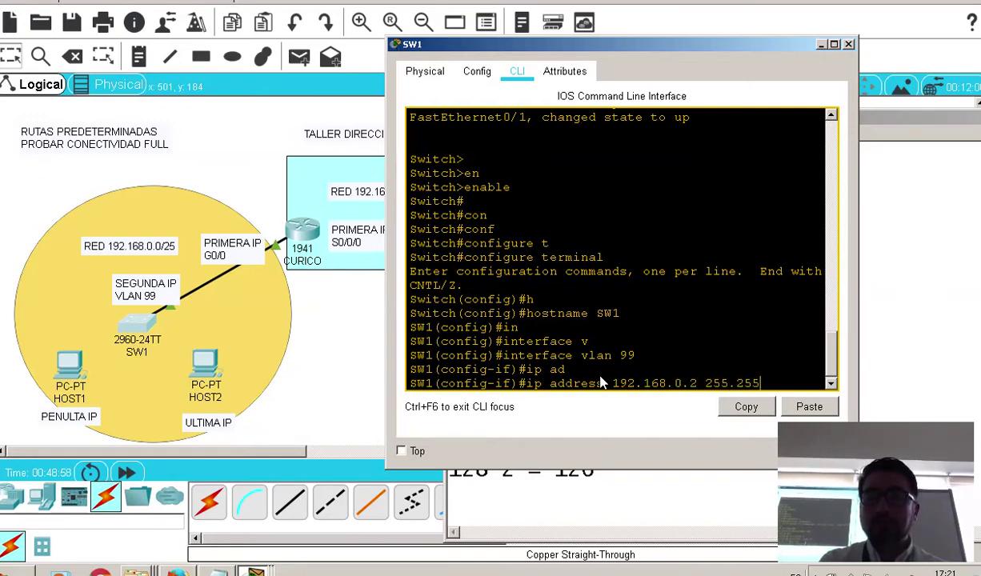
pyautogui.write('.255.12')
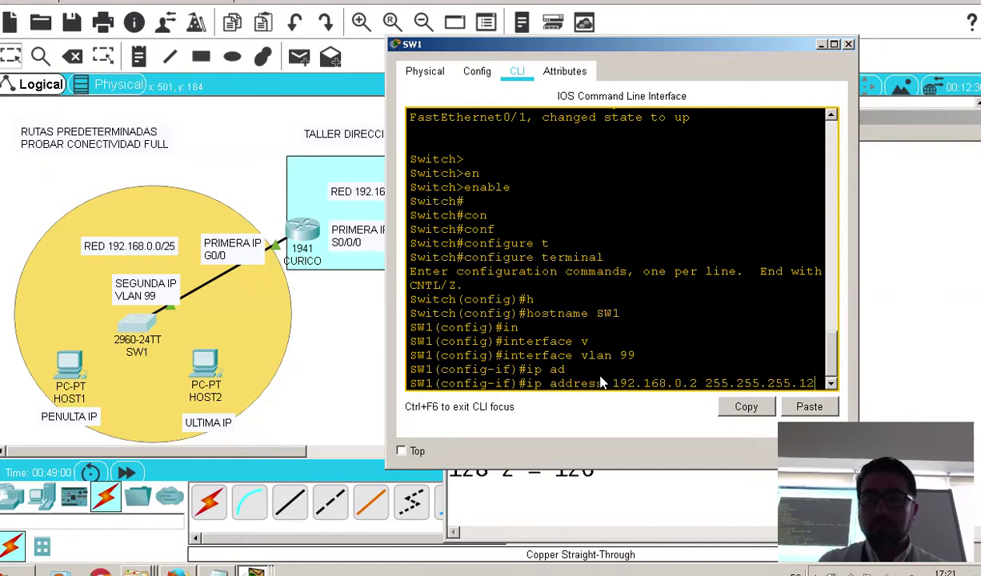
pyautogui.write('8')
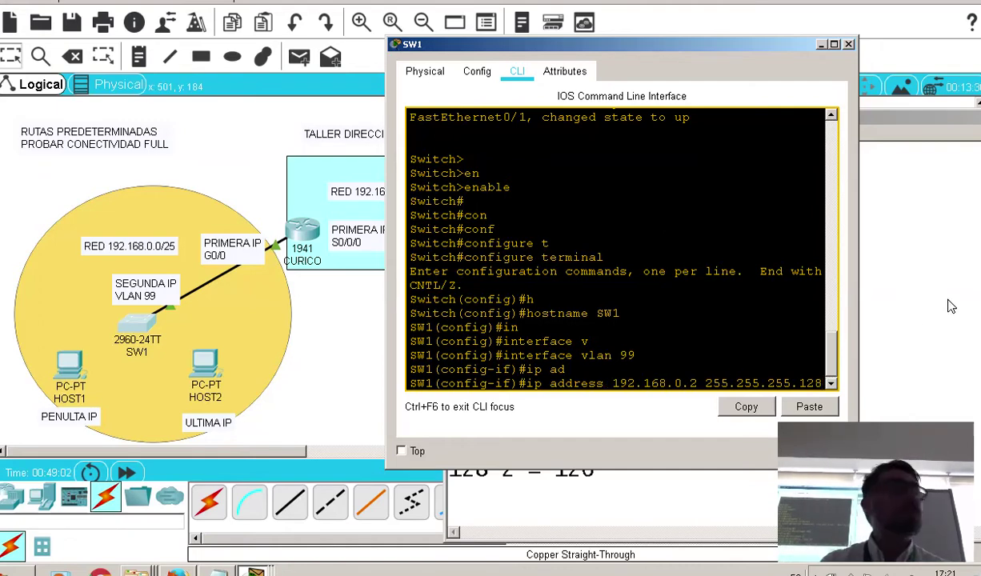
pyautogui.press('Return')
# Enable VLAN 99 with no shutdown and save the switch configuration with do write
pyautogui.write('nfig-if)#n')
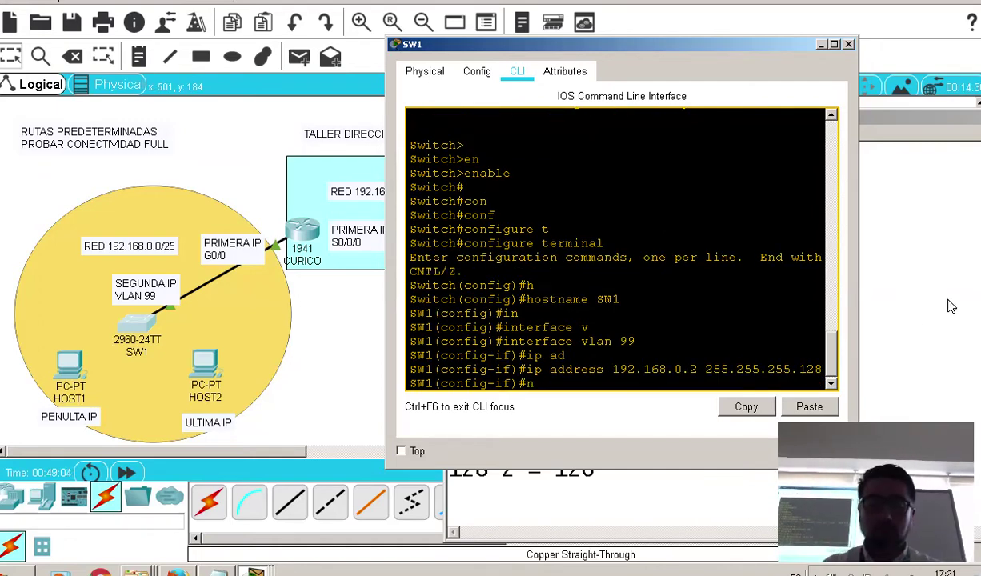
pyautogui.write('o sh')
pyautogui.press('Tab')
pyautogui.press('Return')
pyautogui.press('Return')
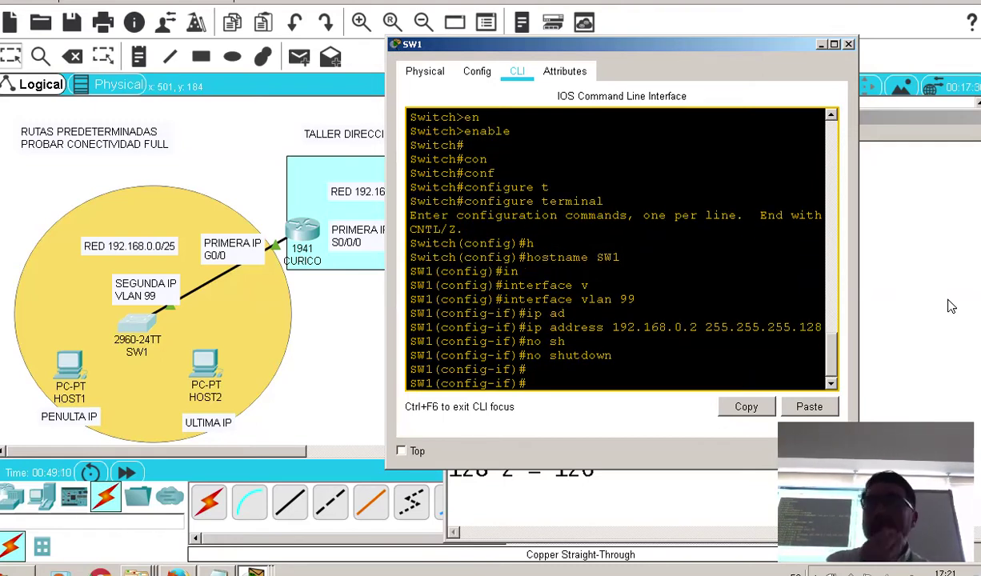
pyautogui.write('do w')
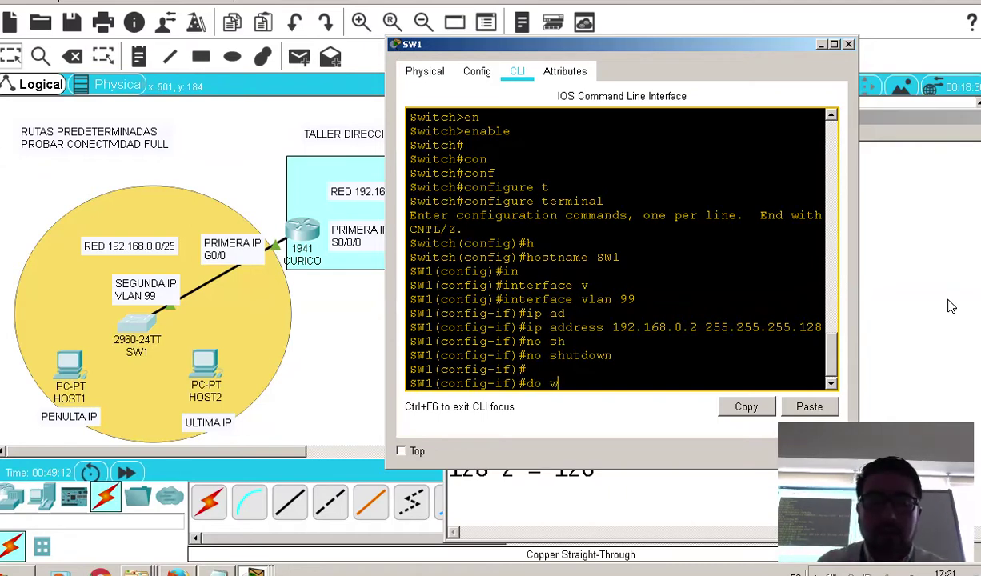
pyautogui.press('Tab')
pyautogui.press('Return')
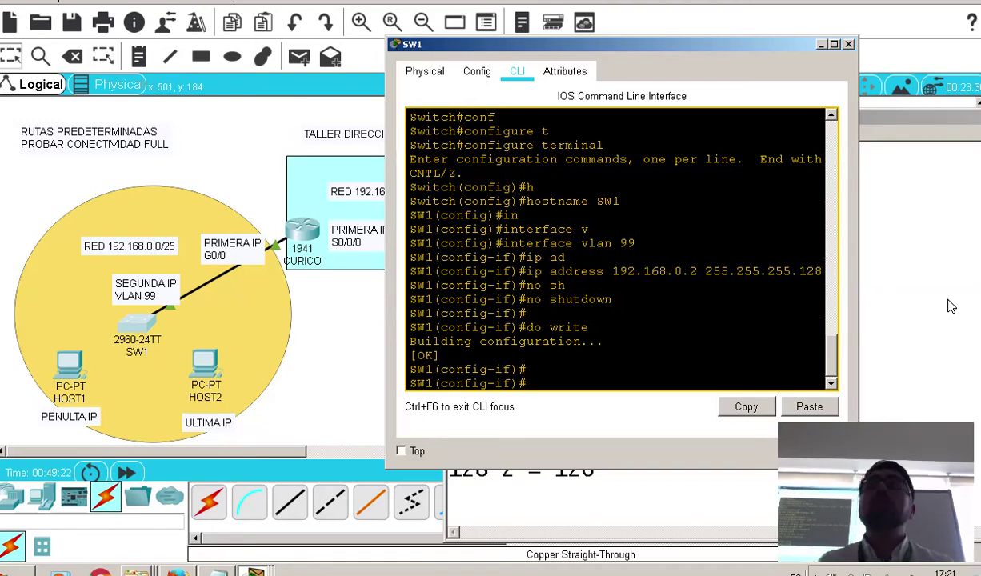
# Highlight the 192.168.0.125/25 line in the IP notes, then put the notes and SW1 console away
pyautogui.click(680, 492)
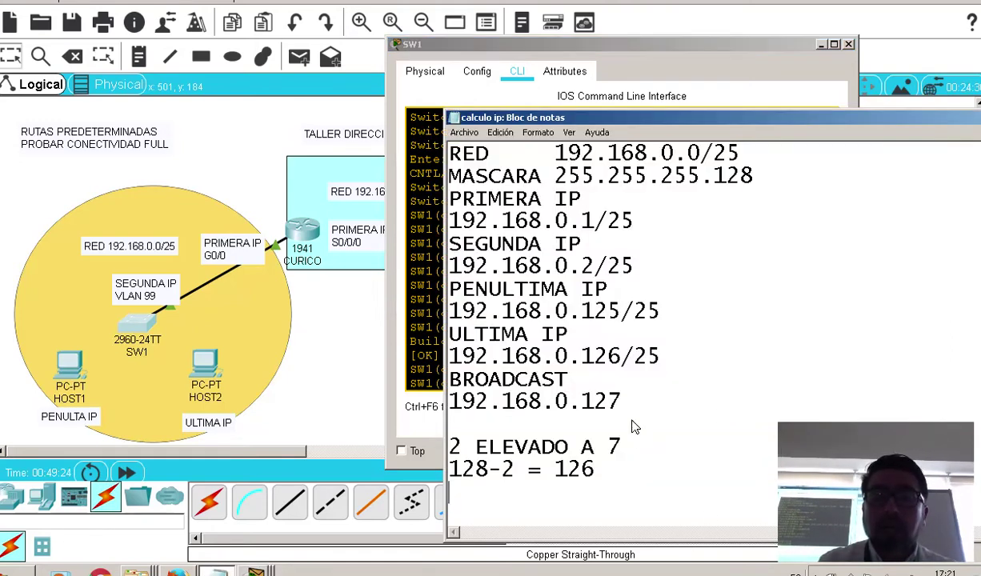
pyautogui.moveTo(659, 310); pyautogui.dragTo(606, 312)
pyautogui.click(606, 312)
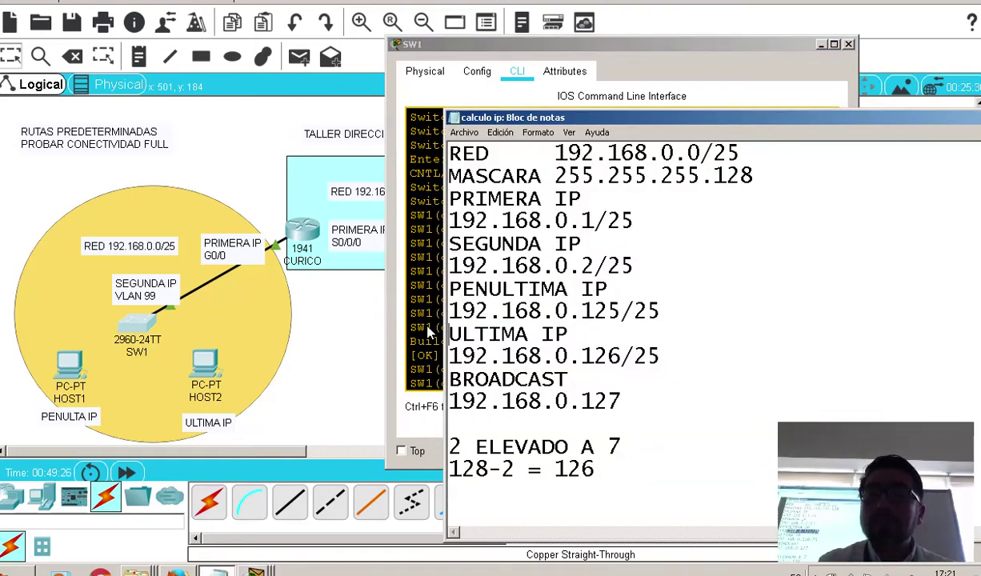
pyautogui.doubleClick(460, 312)
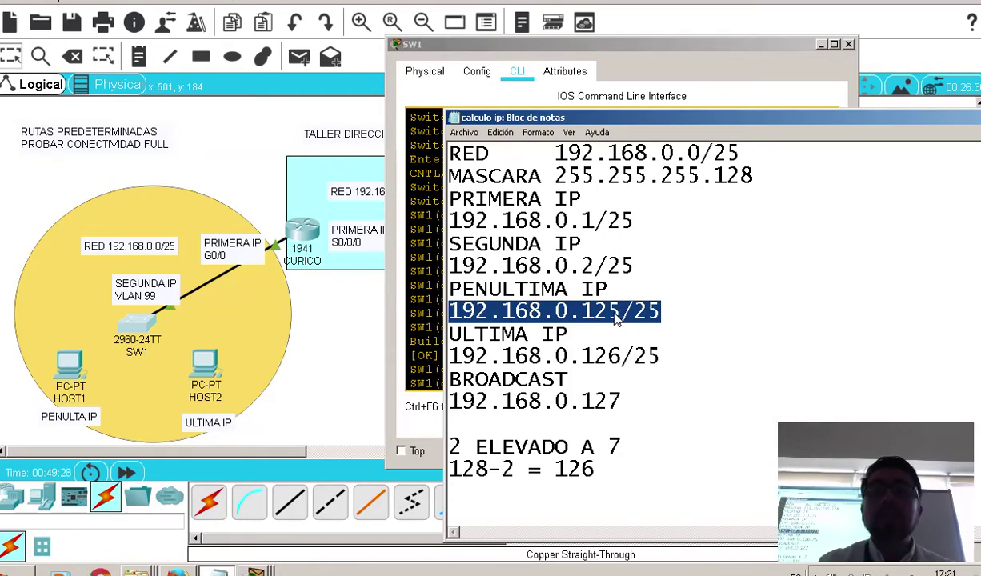
pyautogui.click(74, 376)
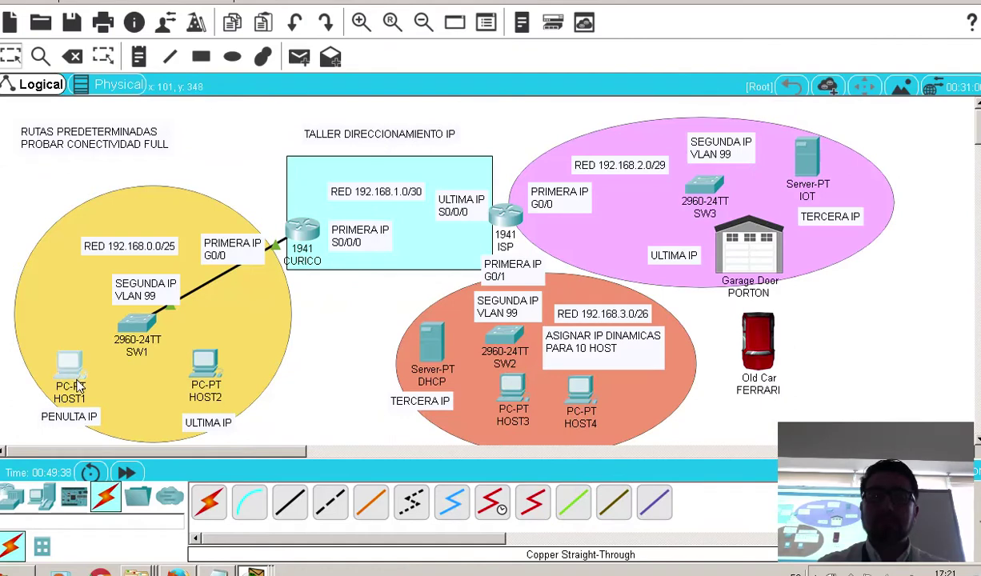
# In HOST1's IP Configuration, enter the static address 192.168.0.125
pyautogui.click(74, 376)
pyautogui.click(301, 79)
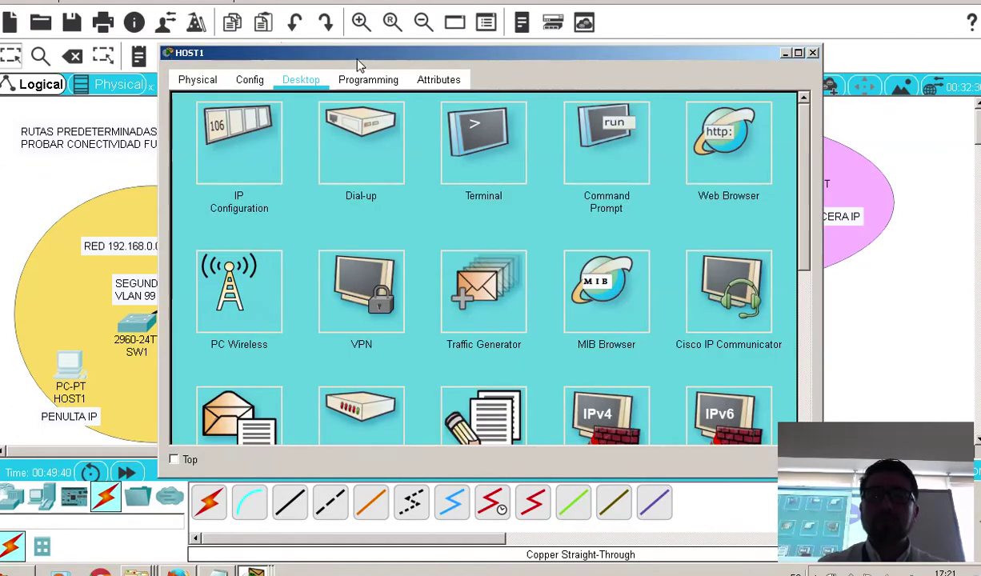
pyautogui.moveTo(345, 52); pyautogui.dragTo(501, 47)
pyautogui.click(402, 136)
pyautogui.click(590, 134)
pyautogui.write('1')
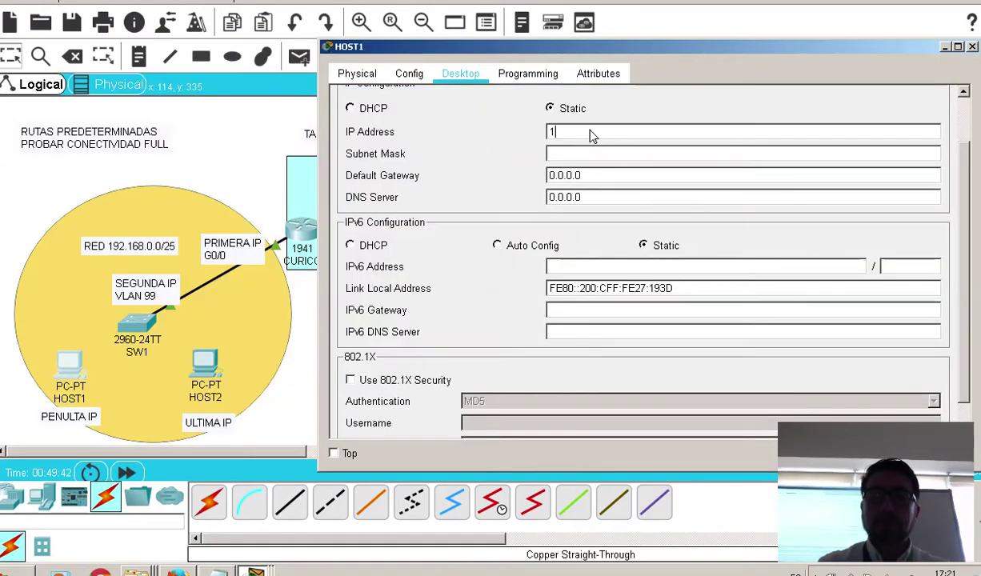
pyautogui.write('92.168')
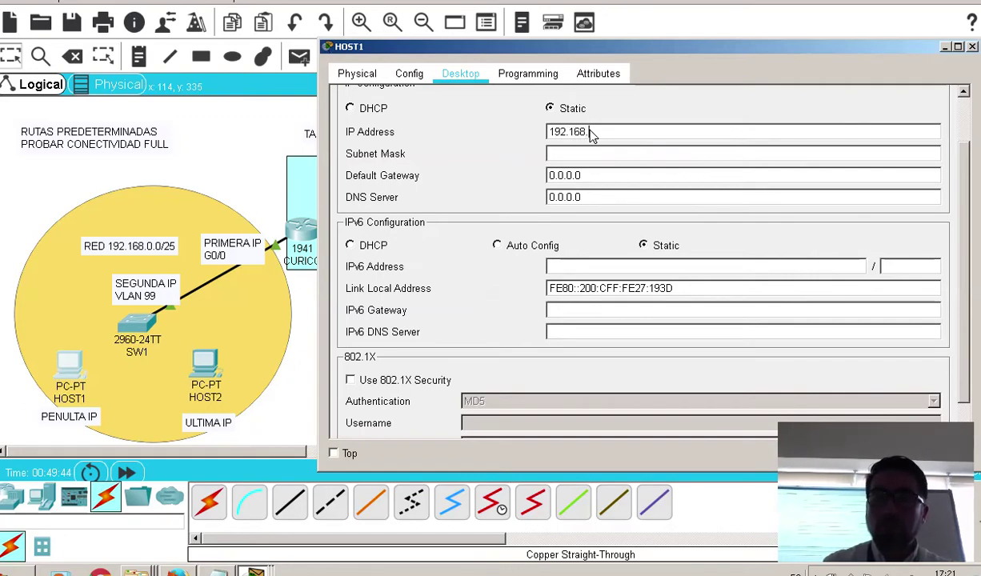
pyautogui.write('.0.1')
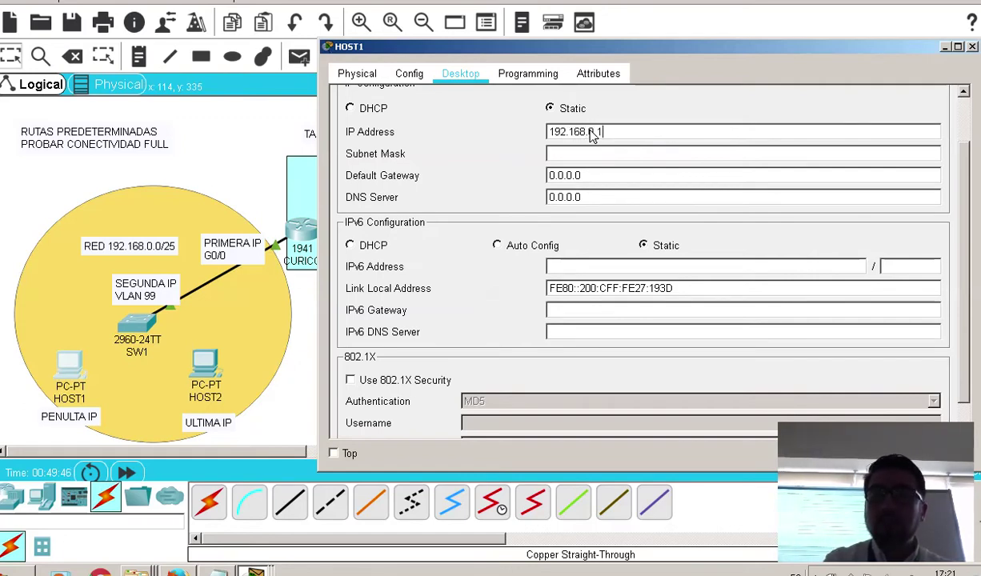
pyautogui.write('25')
# Set HOST1's subnet mask to 255.255.255.128 and replace gateway 0.0.0.0 with 192.168.0.1
pyautogui.click(614, 155)
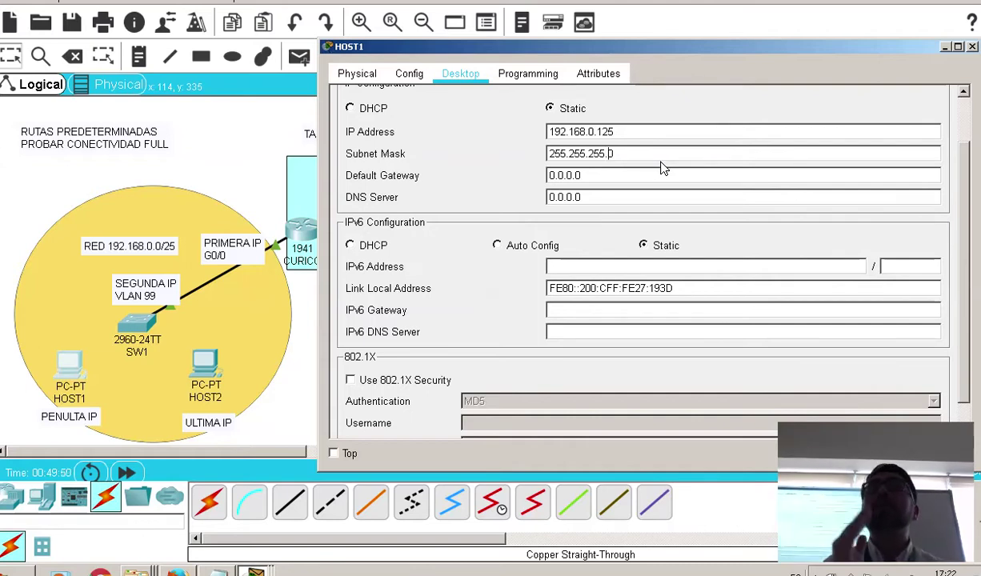
pyautogui.press('BackSpace')
pyautogui.write('128')
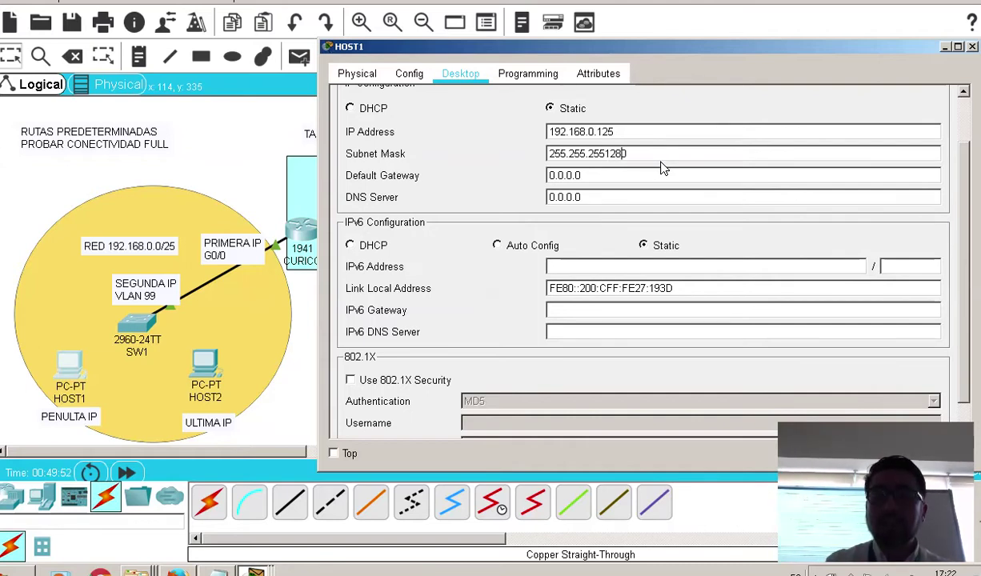
pyautogui.press('BackSpace')
pyautogui.press('BackSpace')
pyautogui.press('BackSpace')
pyautogui.press('BackSpace')
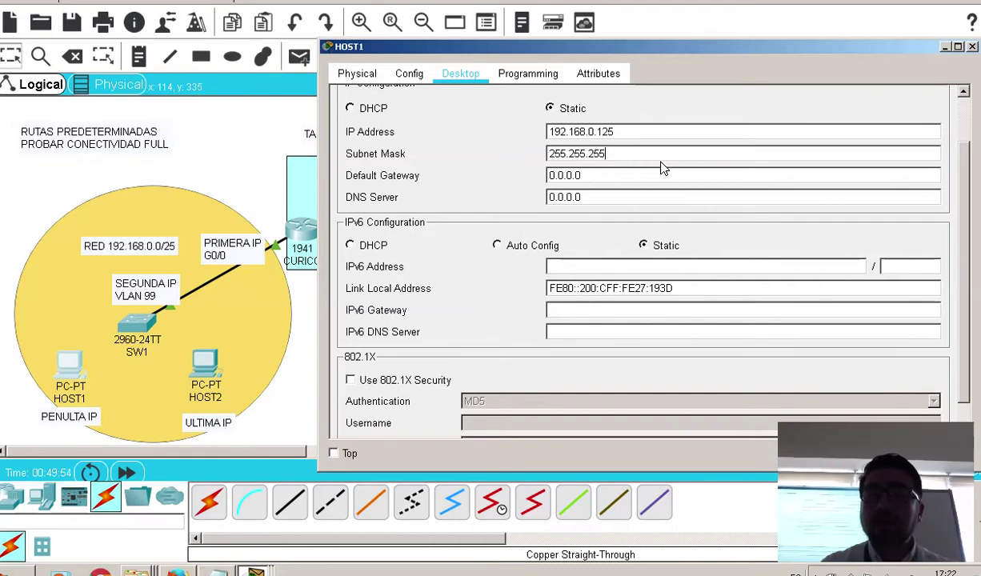
pyautogui.write('.128')
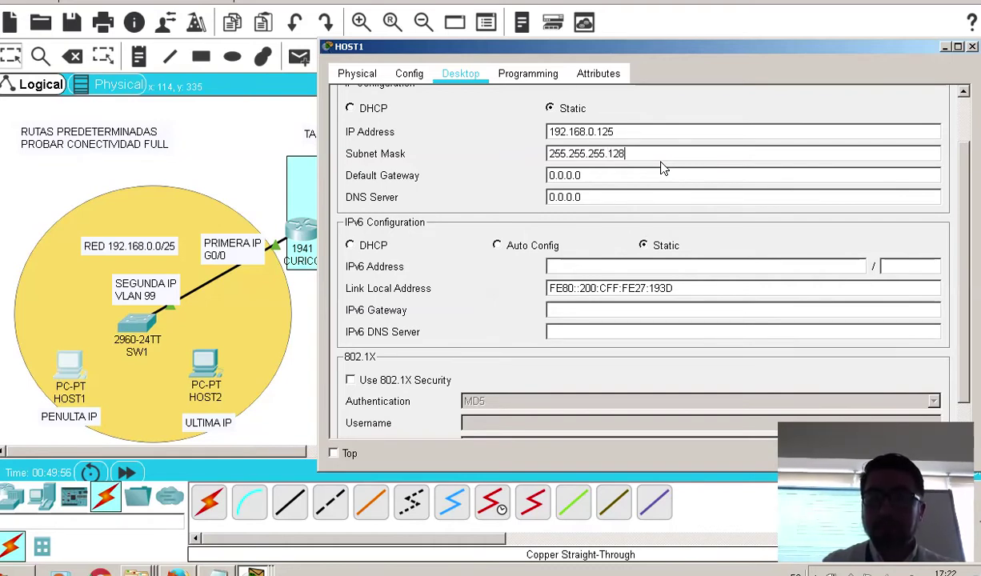
pyautogui.moveTo(608, 178); pyautogui.dragTo(550, 169)
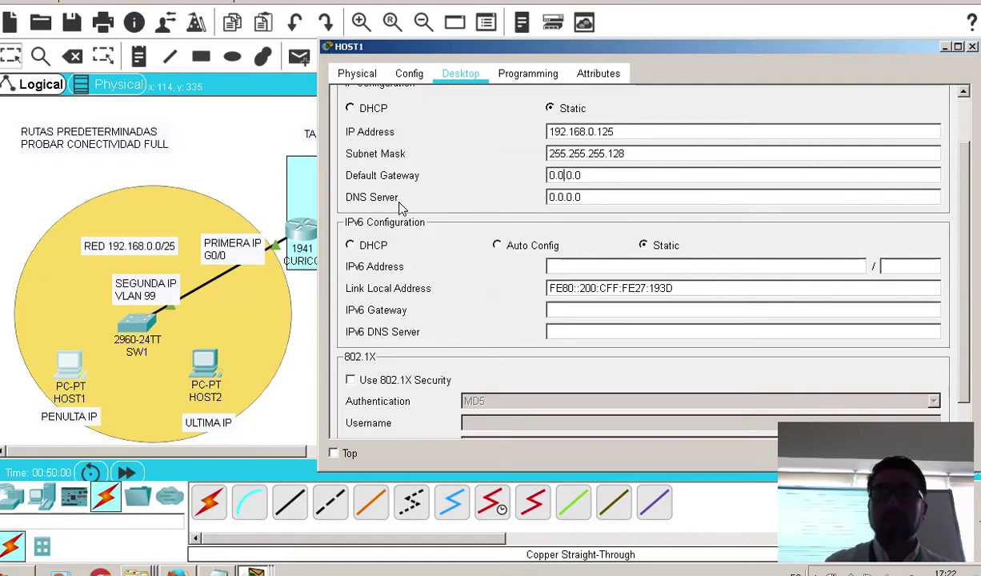
pyautogui.press('BackSpace')
pyautogui.press('BackSpace')
pyautogui.press('BackSpace')
pyautogui.press('BackSpace')
pyautogui.press('BackSpace')
pyautogui.press('BackSpace')
pyautogui.press('BackSpace')
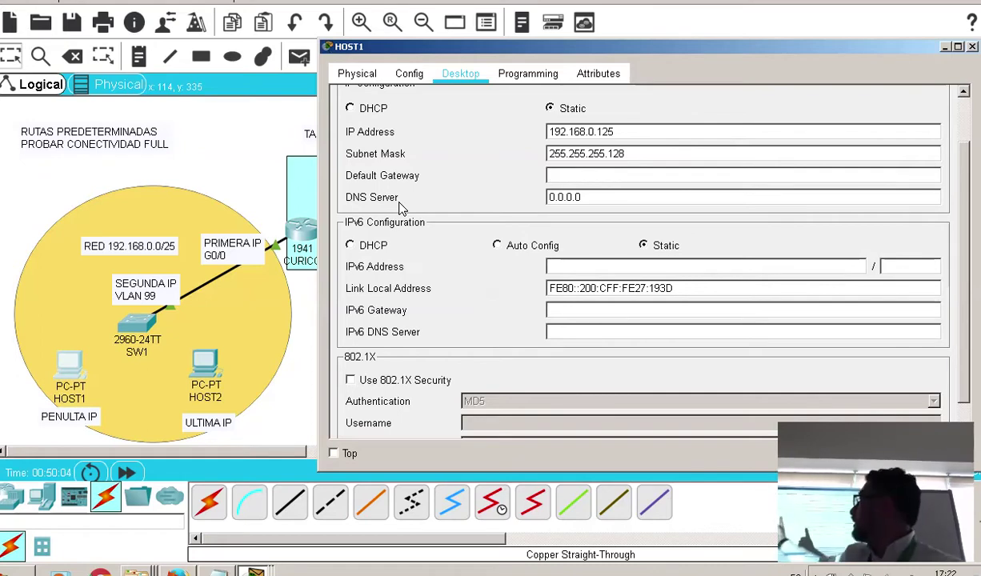
pyautogui.write('192')
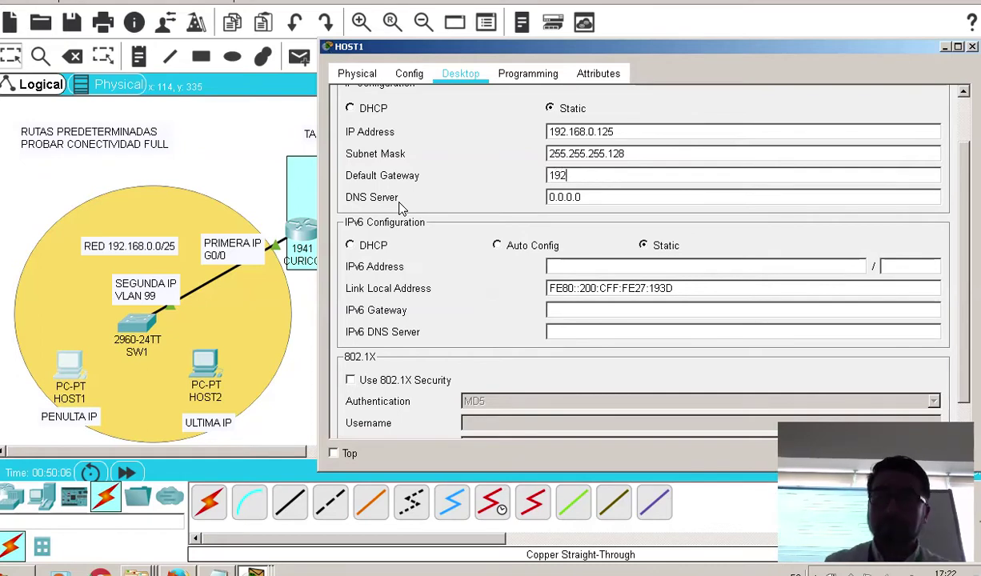
pyautogui.write('.168.0.1')
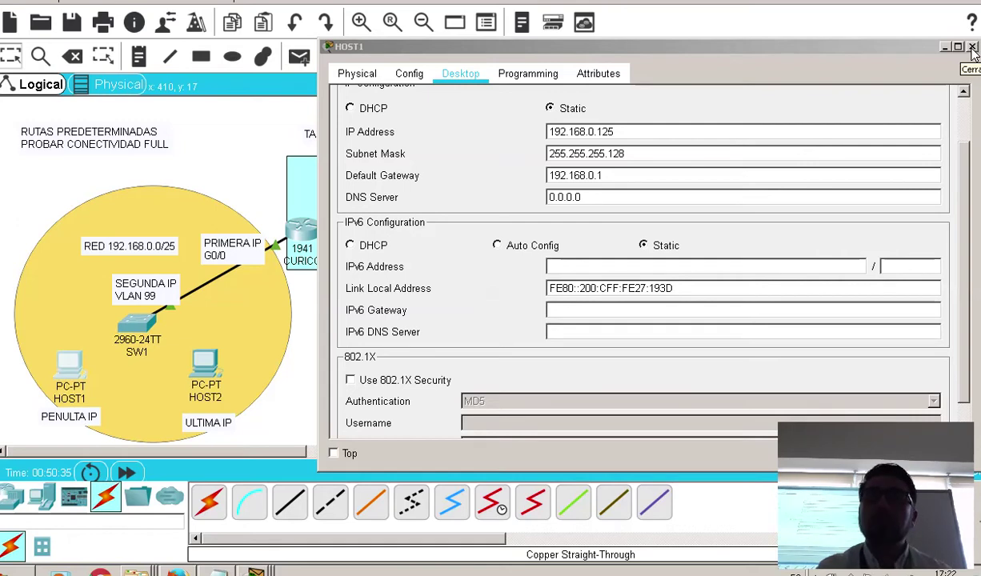
# Cable HOST1's FastEthernet0 to SW1's FastEthernet0/23 with a copper straight-through cable
pyautogui.click(972, 48)
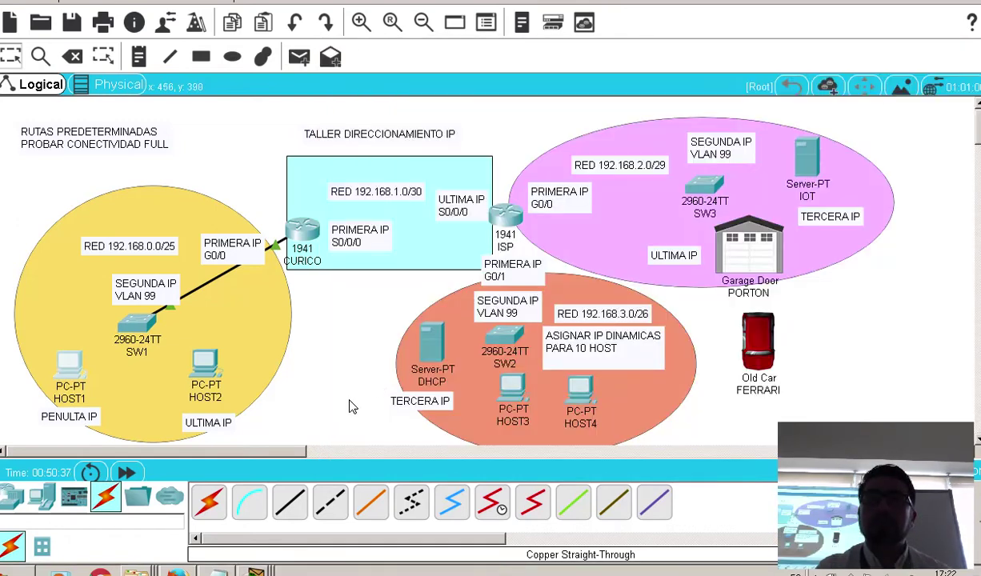
pyautogui.click(288, 502)
pyautogui.click(70, 383)
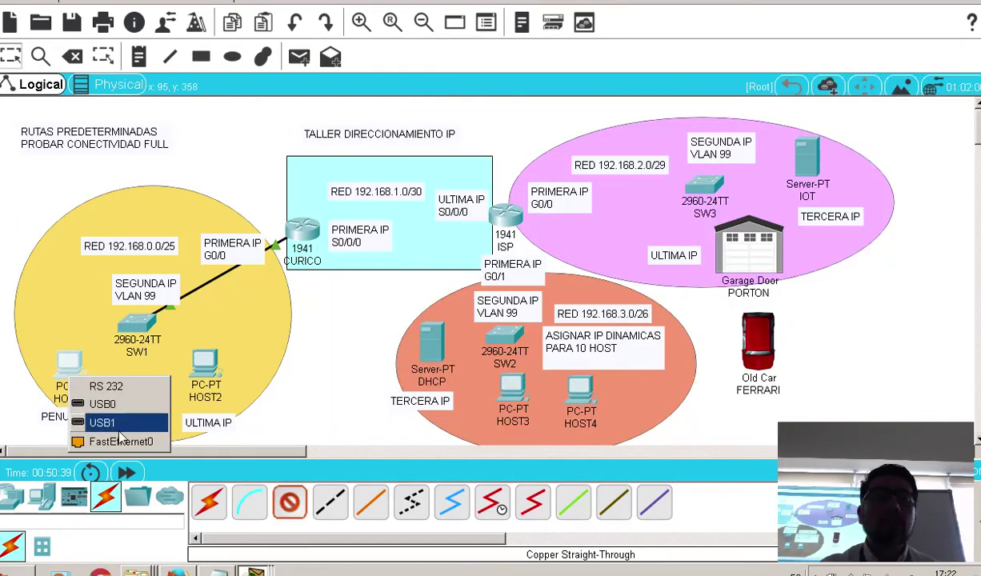
pyautogui.click(103, 443)
pyautogui.click(140, 320)
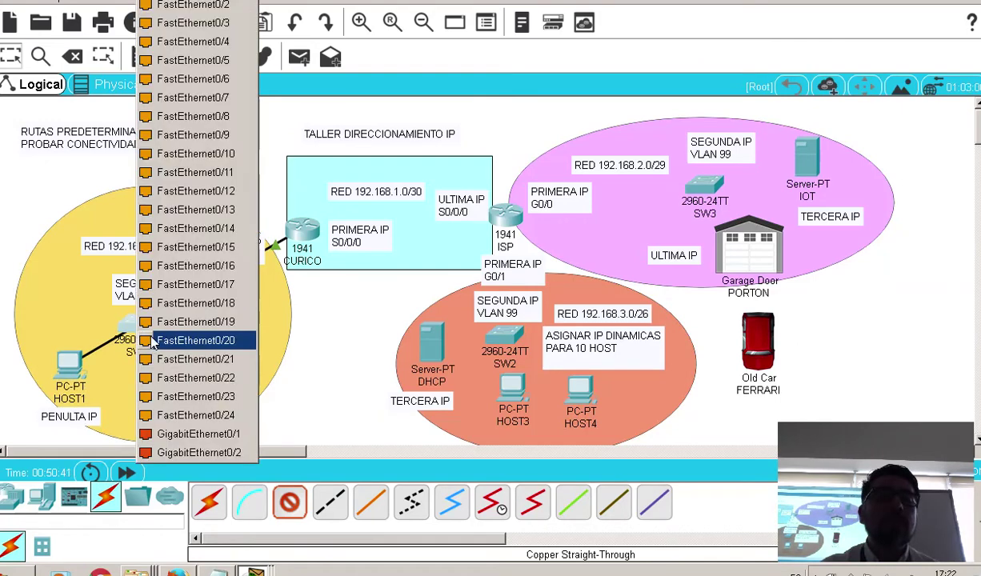
pyautogui.click(160, 396)
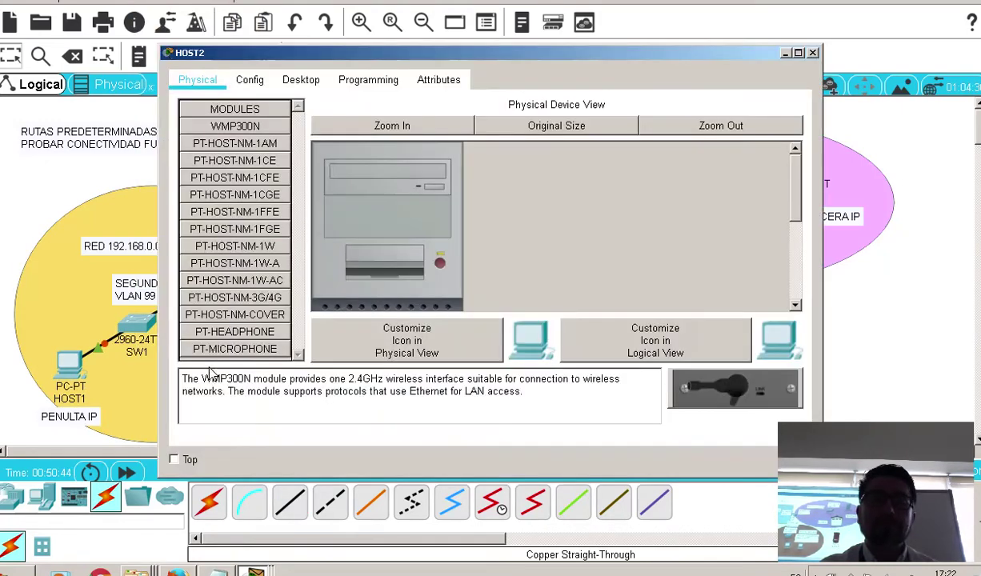
# Open HOST2's IP Configuration and bring the IP calculation notes forward
pyautogui.click(204, 362)
pyautogui.click(302, 82)
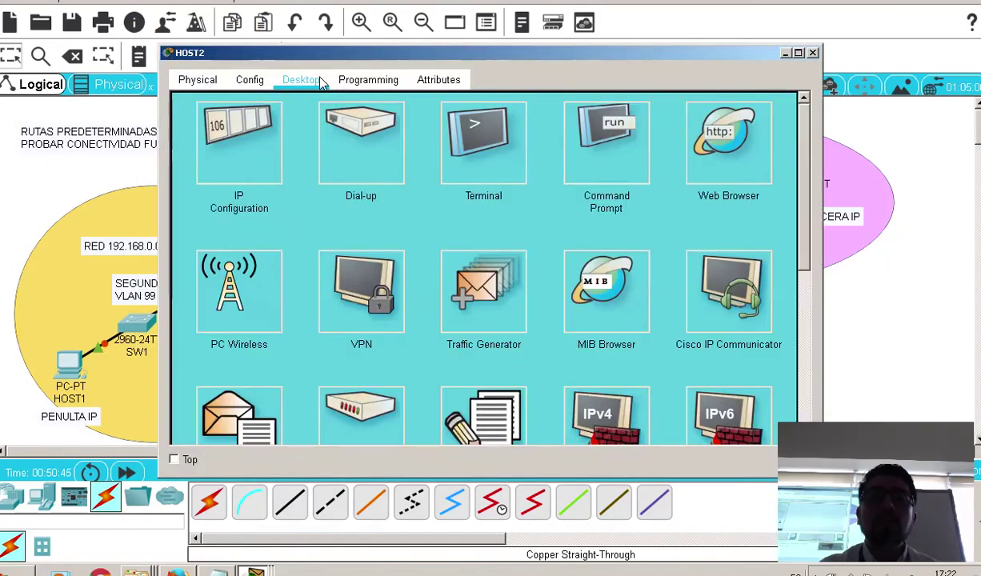
pyautogui.click(268, 134)
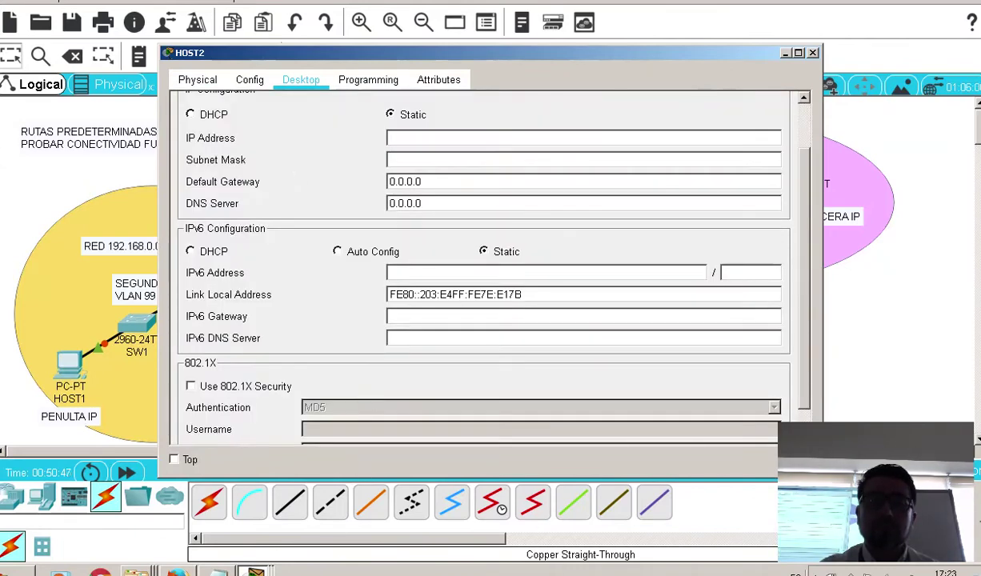
pyautogui.click(216, 572)
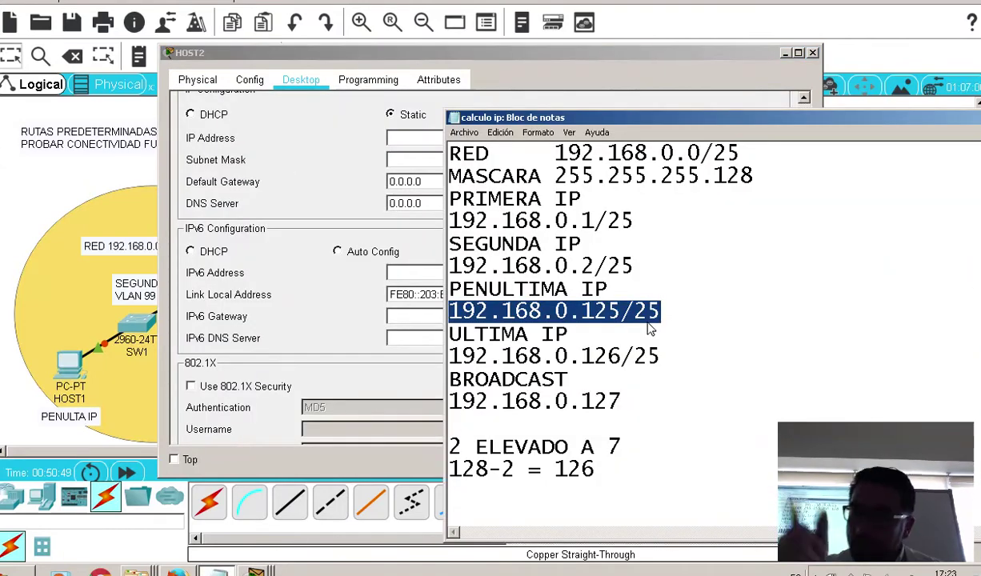
pyautogui.click(453, 400)
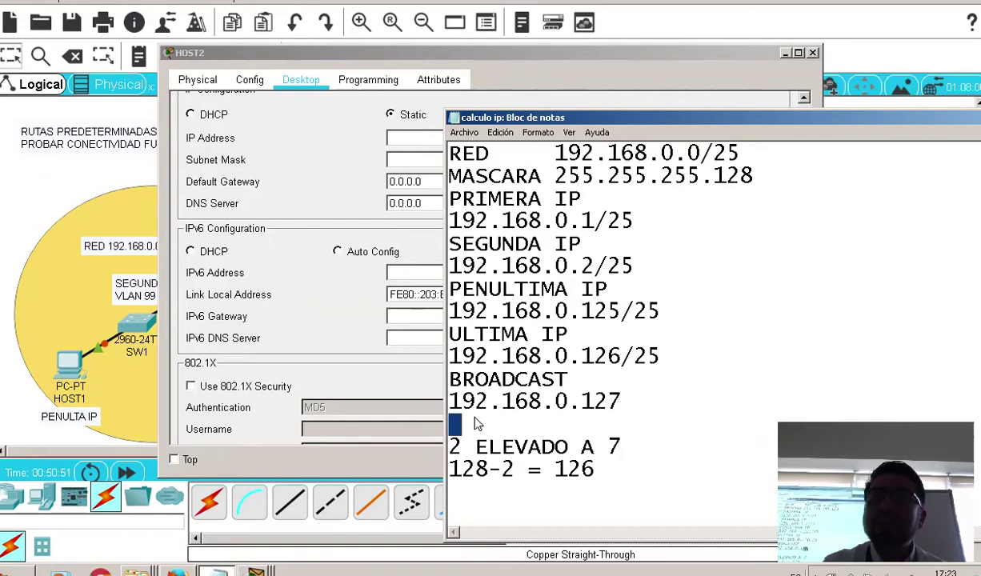
pyautogui.hotkey('shift', 'End')
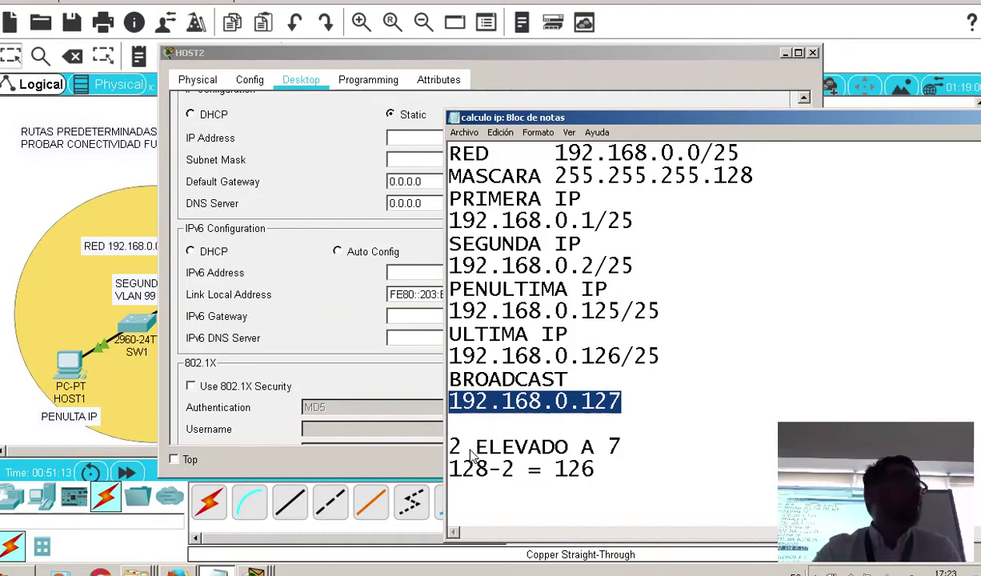
# Try HOST2 addresses 192.168.0.127 and 192.168.0.0, dismissing the invalid-address errors
pyautogui.click(404, 138)
pyautogui.write('1')
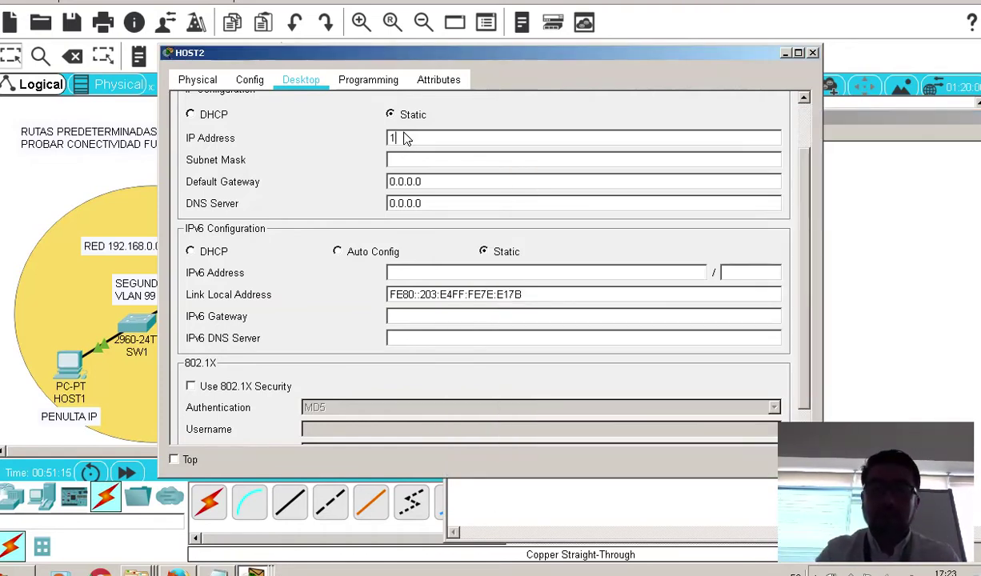
pyautogui.write('92.168.0')
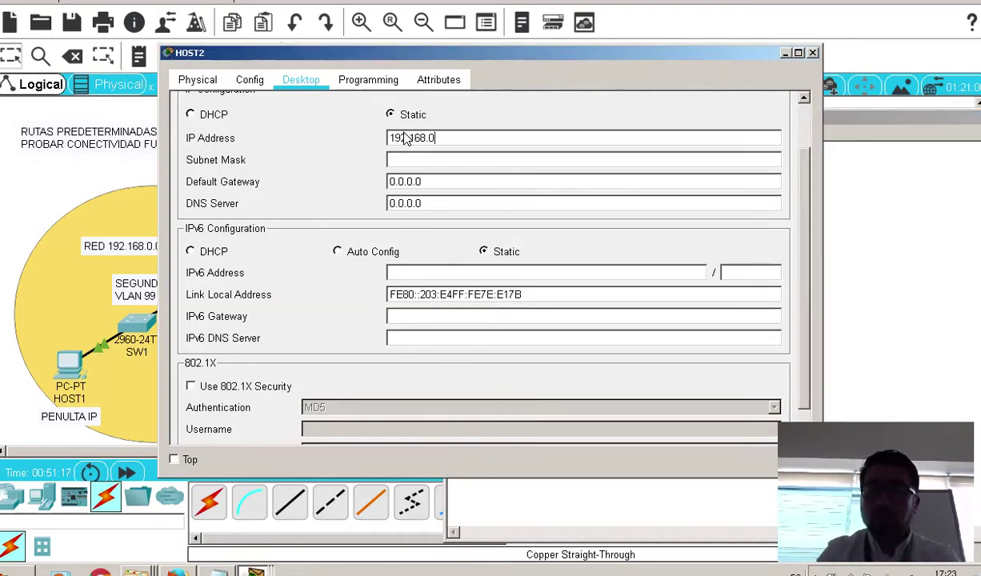
pyautogui.write('.127')
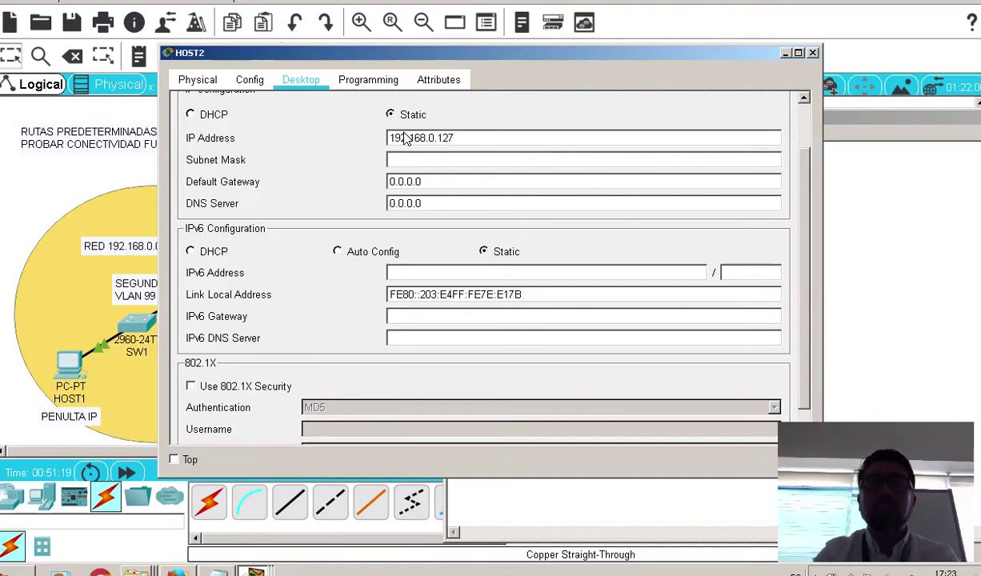
pyautogui.click(472, 157)
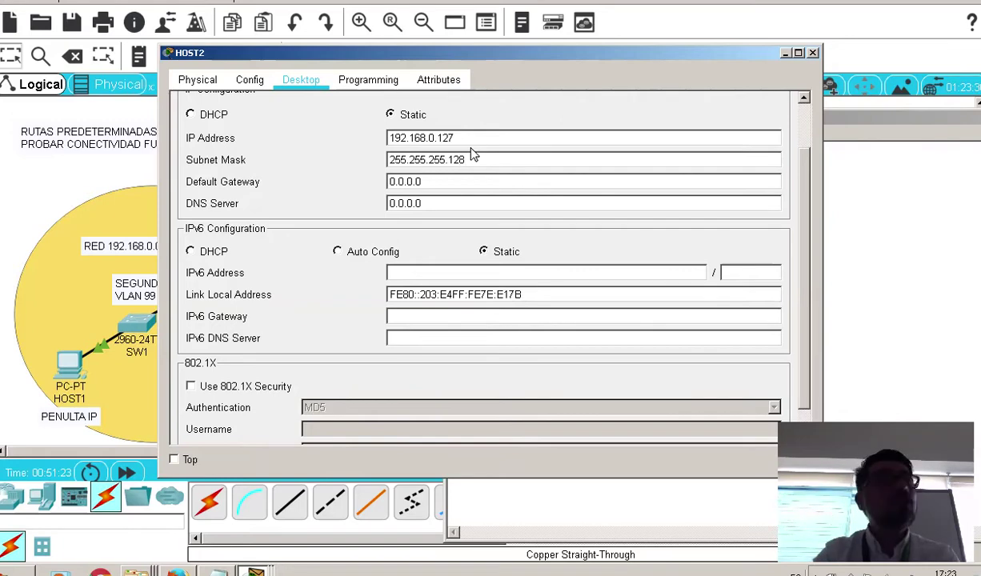
pyautogui.click(477, 179)
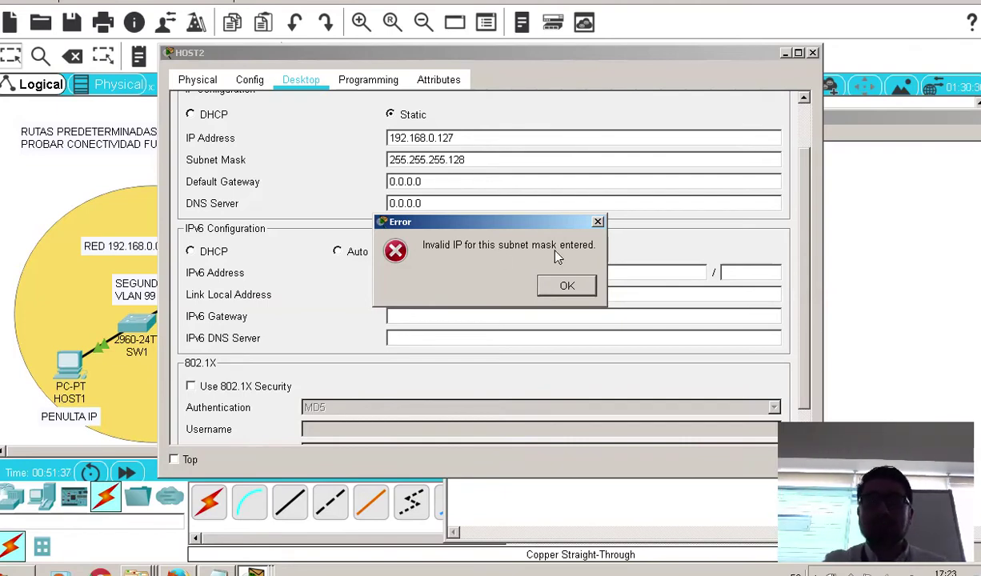
pyautogui.click(550, 284)
pyautogui.click(484, 138)
pyautogui.write('192.168')
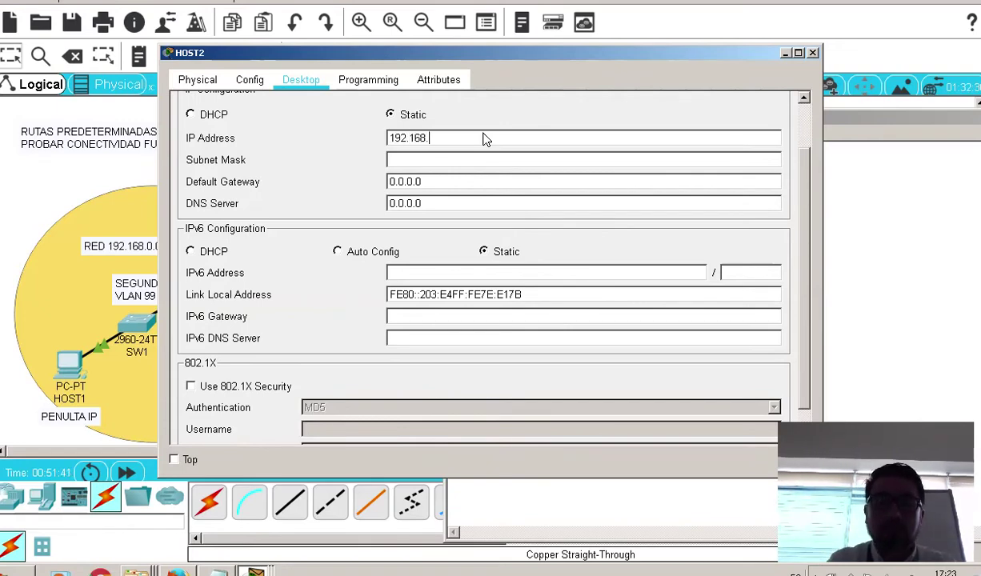
pyautogui.write('.0.0')
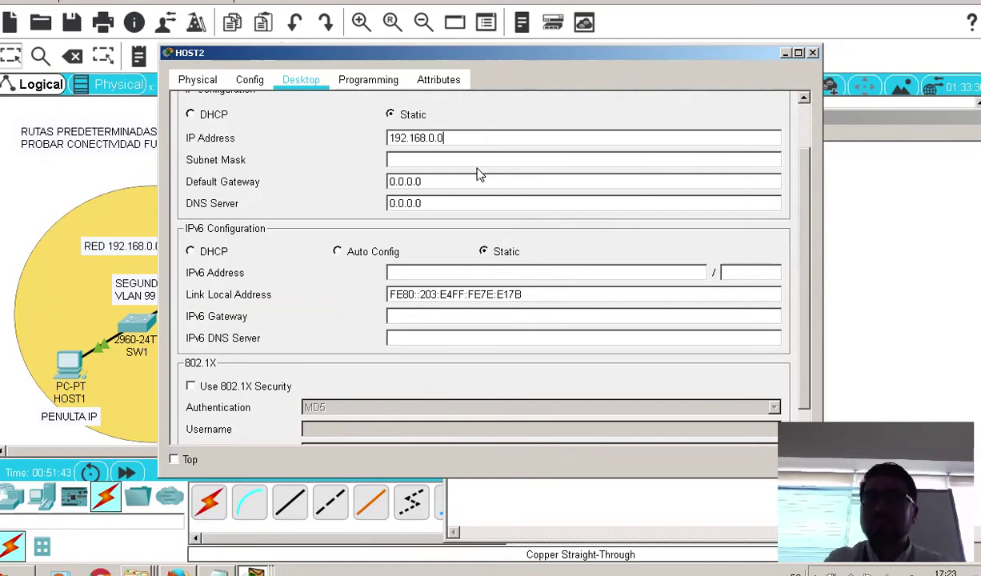
pyautogui.click(493, 164)
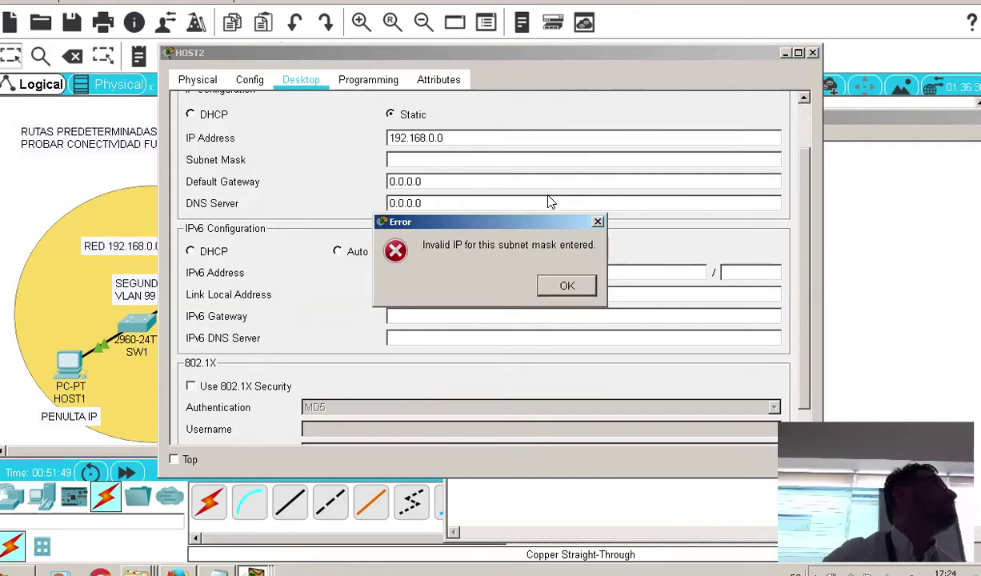
pyautogui.click(565, 285)
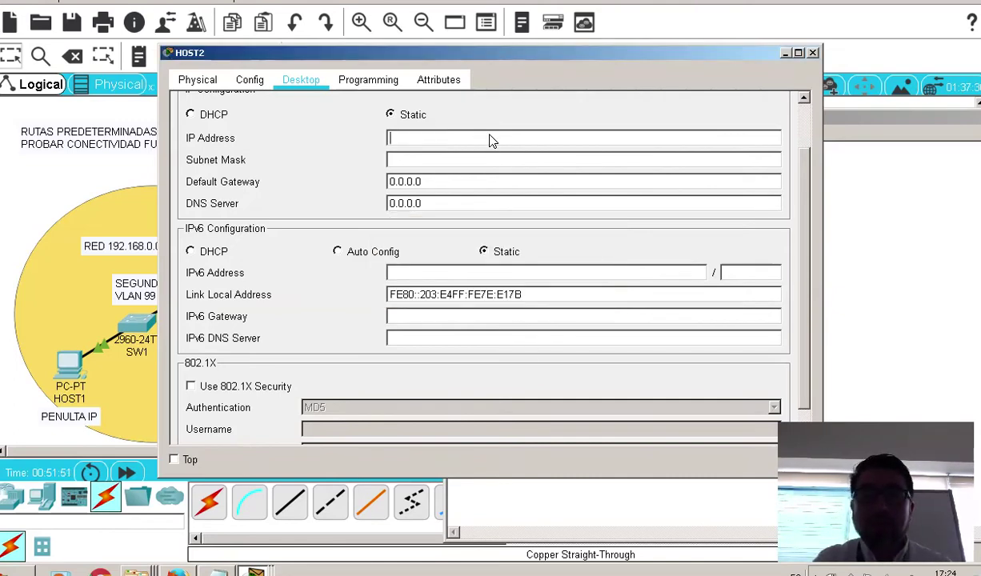
# Give HOST2 address 192.168.0.126, mask 255.255.255.128 and gateway 192.168.0.1
pyautogui.write('129')
pyautogui.press('BackSpace')
pyautogui.press('BackSpace')
pyautogui.press('BackSpace')
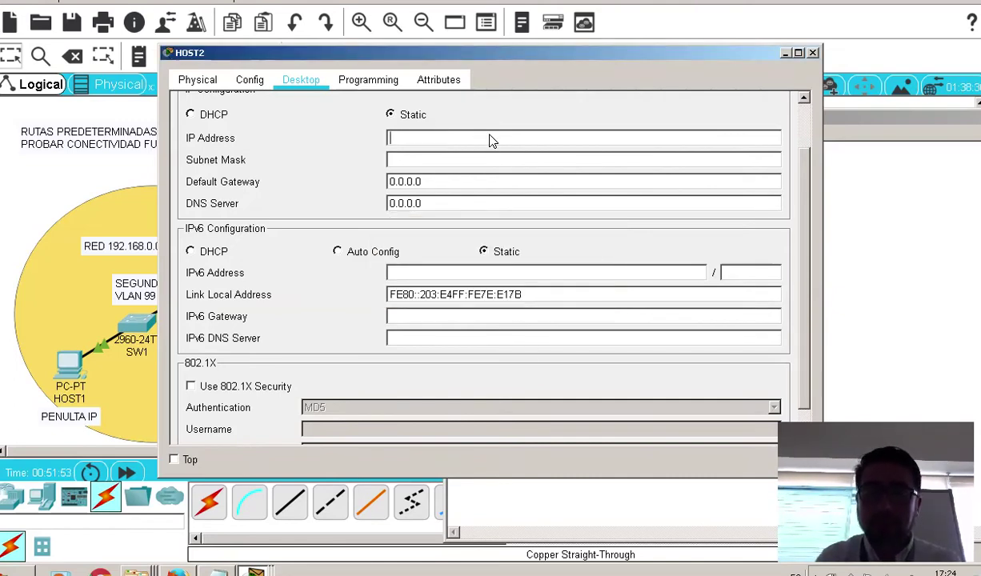
pyautogui.write('192.168')
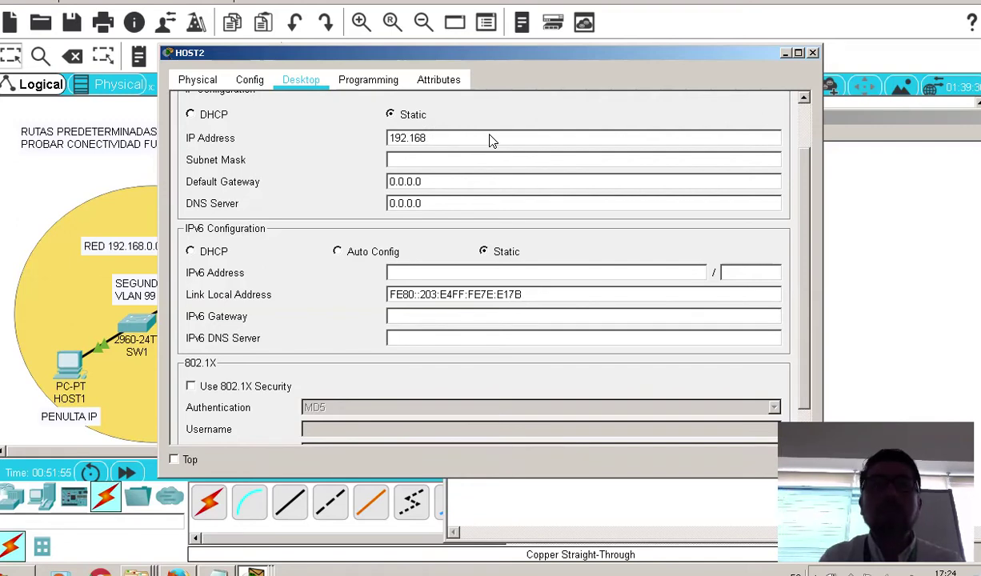
pyautogui.write('.0')
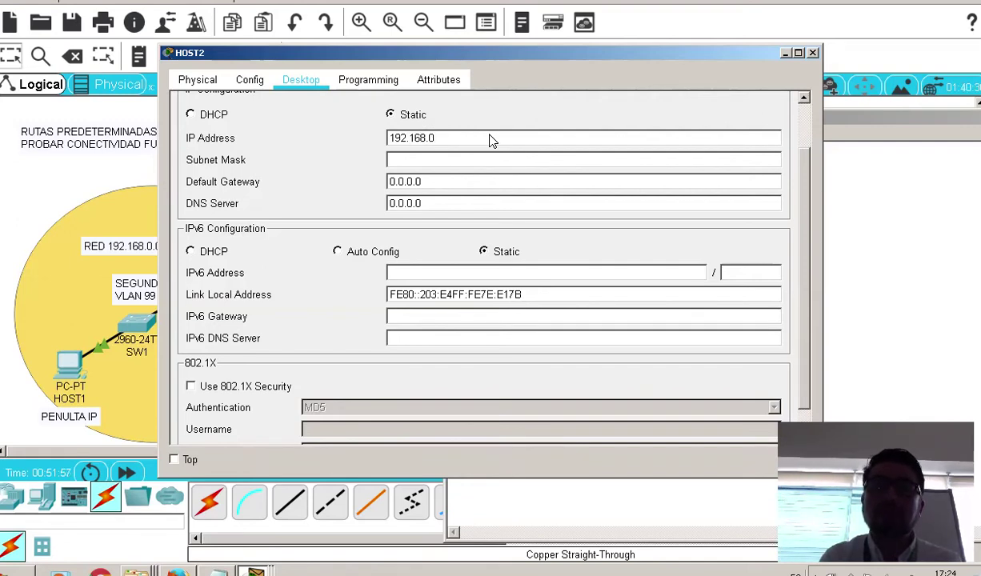
pyautogui.write('.126')
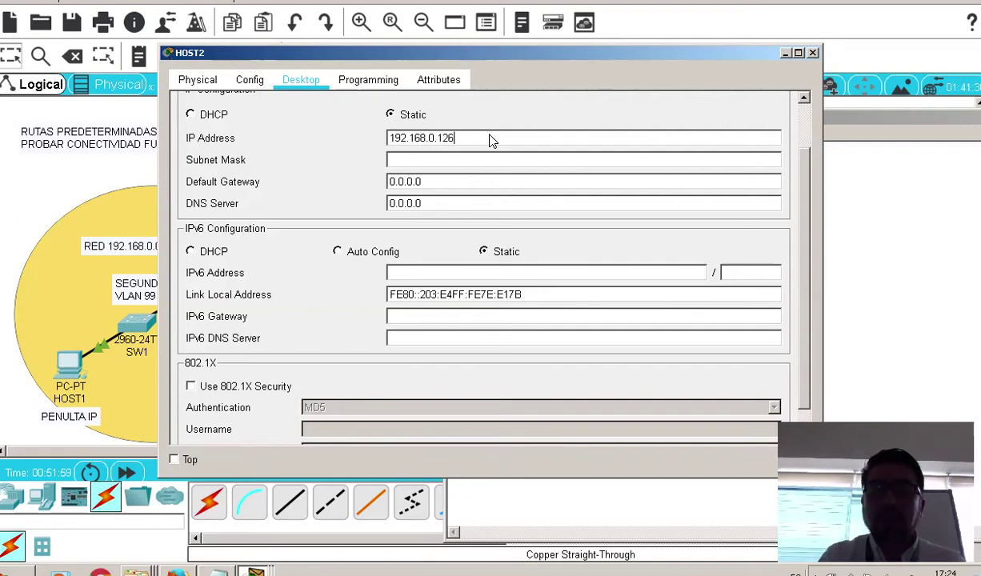
pyautogui.click(490, 161)
pyautogui.press('BackSpace')
pyautogui.write('128')
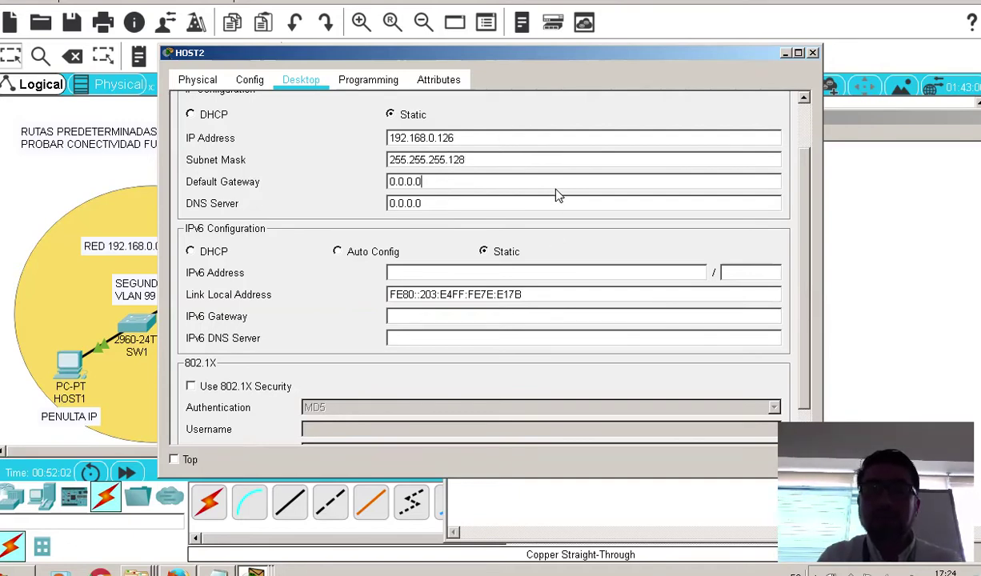
pyautogui.moveTo(556, 190); pyautogui.dragTo(196, 184)
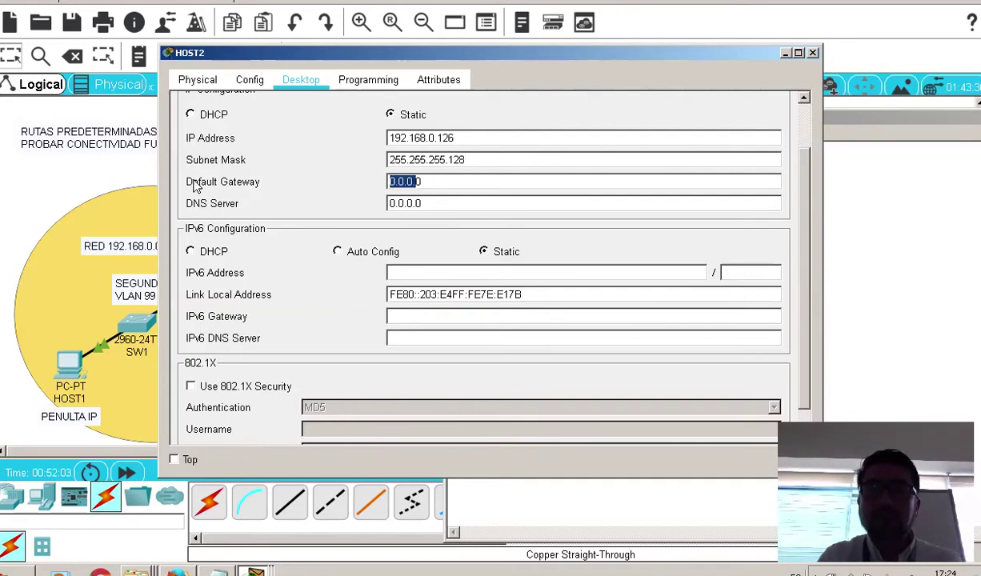
pyautogui.press('BackSpace')
pyautogui.write('192.168.0.1')
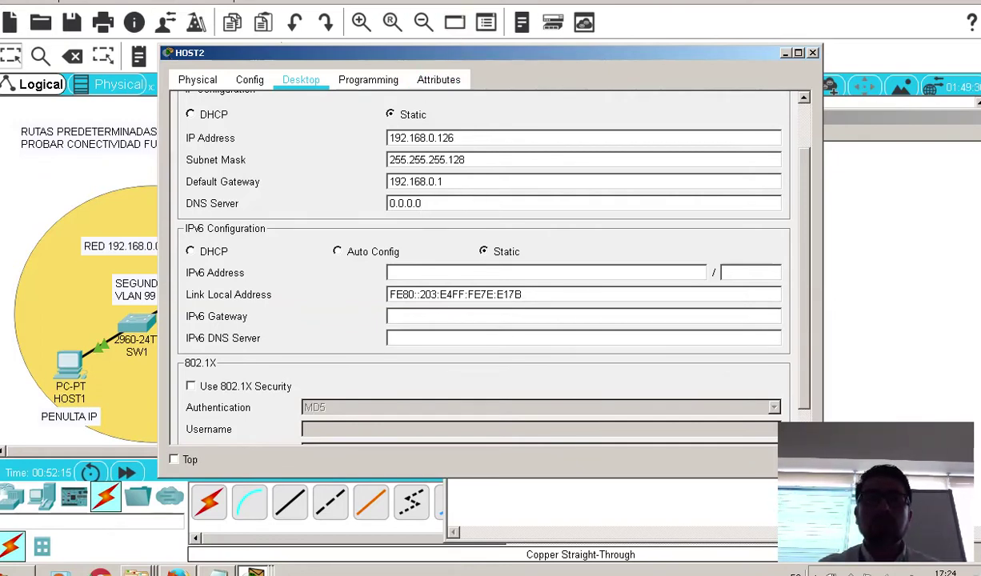
# Cable HOST2's FastEthernet0 to SW1's FastEthernet0/20, then select all the subnet notes
pyautogui.click(813, 53)
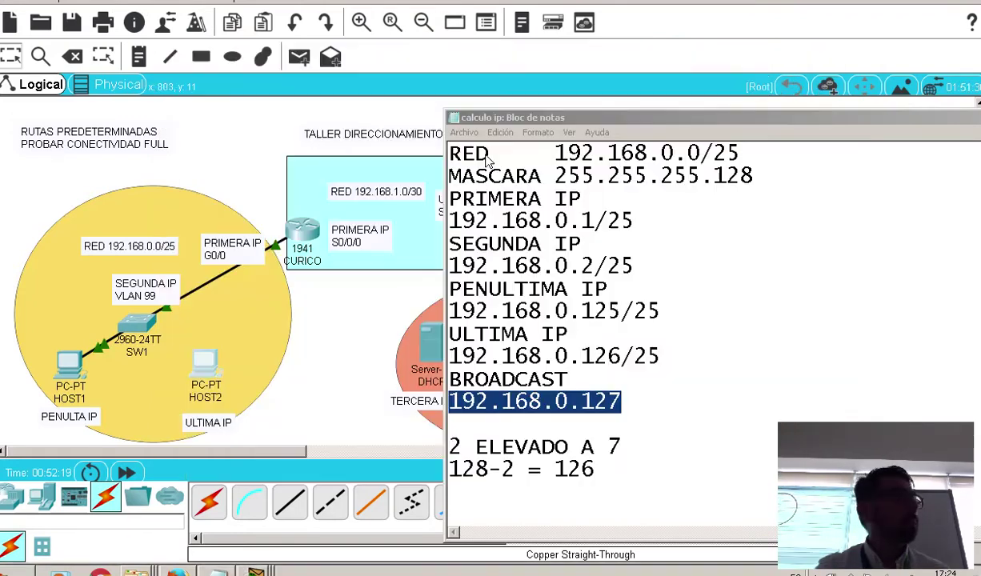
pyautogui.click(324, 338)
pyautogui.click(290, 501)
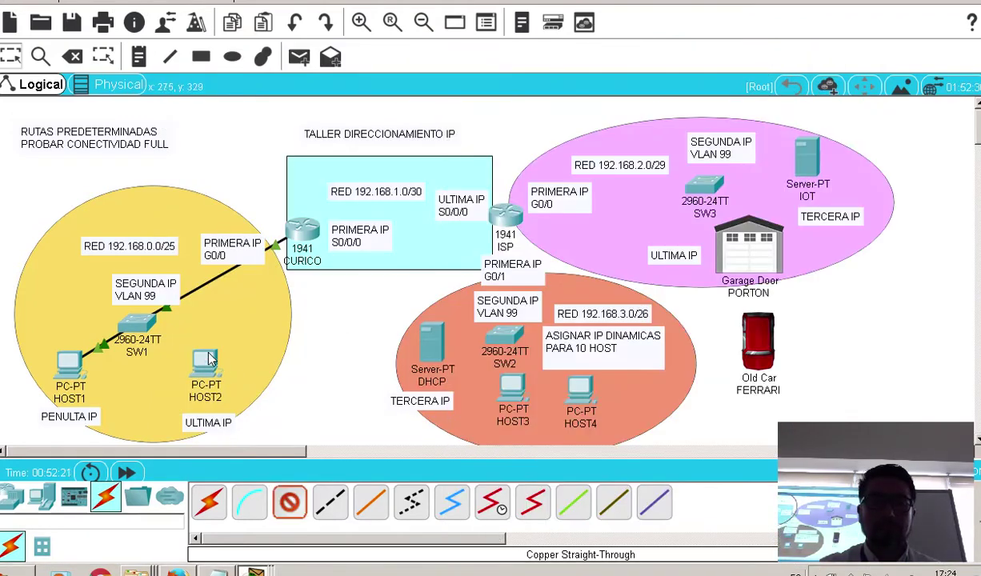
pyautogui.click(205, 361)
pyautogui.click(245, 427)
pyautogui.click(137, 324)
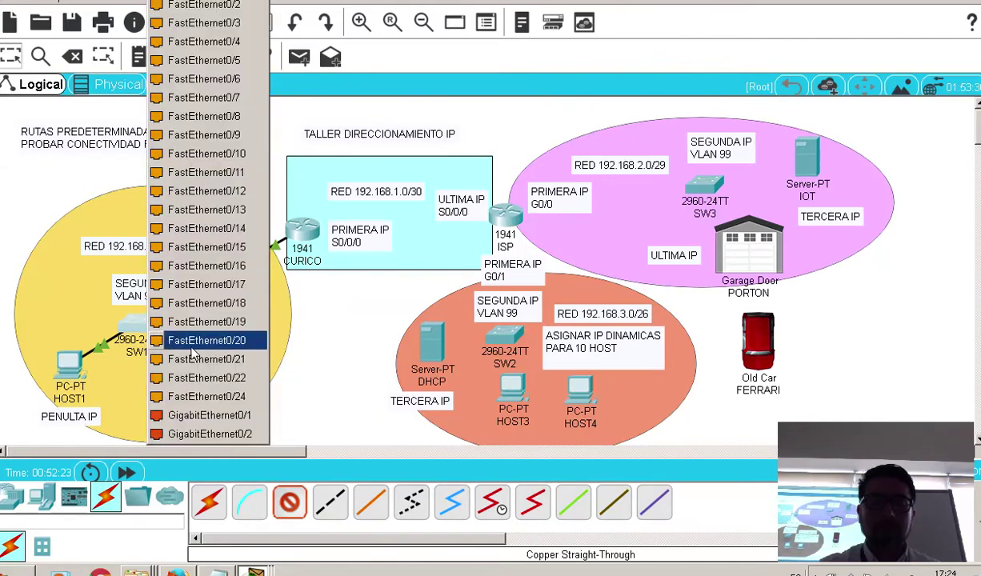
pyautogui.click(204, 391)
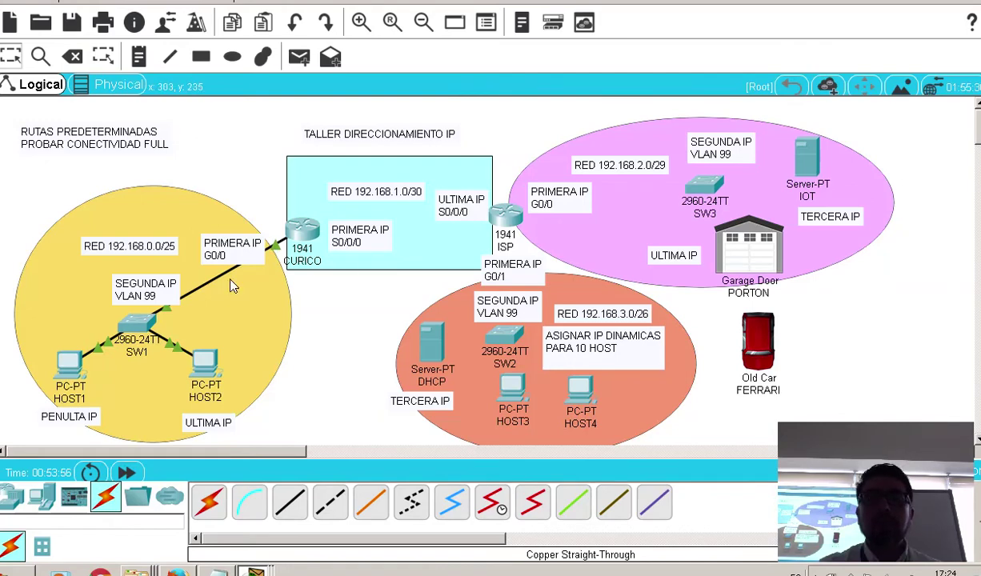
pyautogui.hotkey('alt', 'Tab')
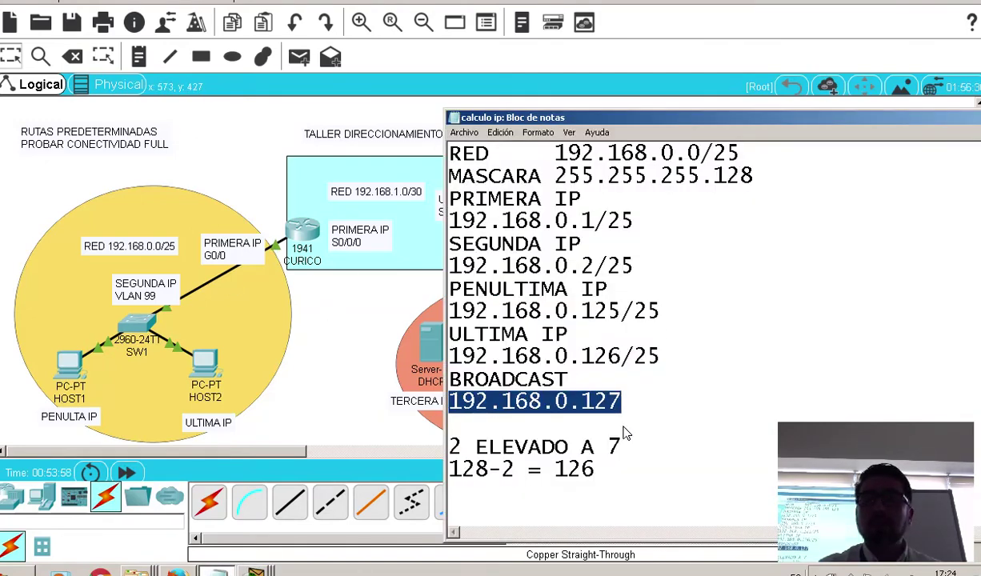
pyautogui.moveTo(608, 471); pyautogui.dragTo(436, 156)
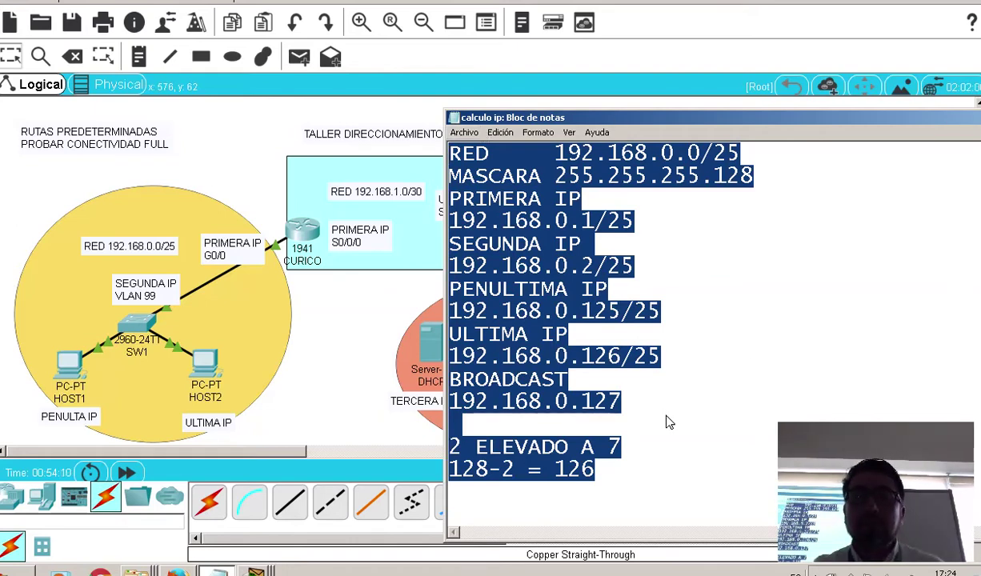
pyautogui.scroll(-4, 668, 422)
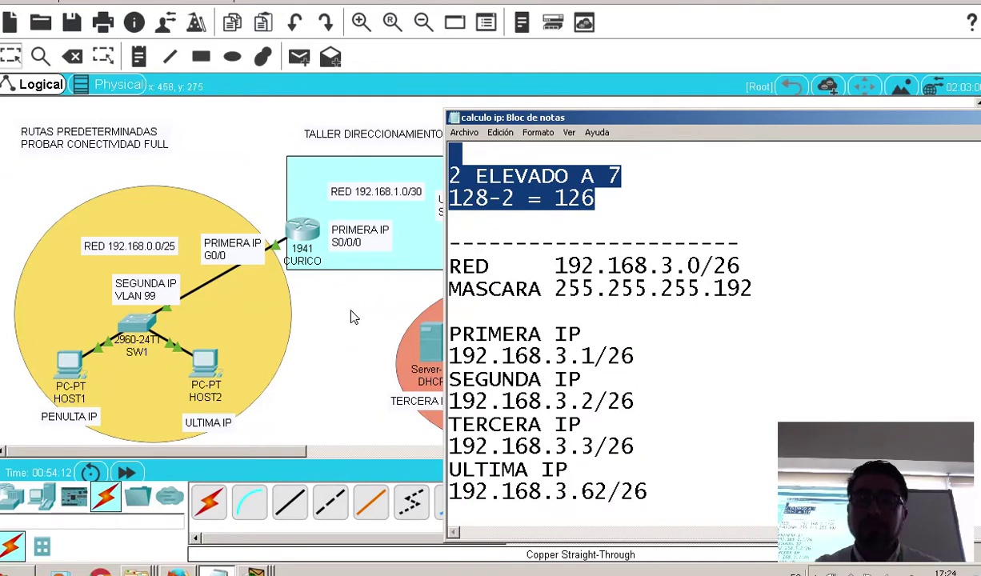
pyautogui.click(352, 318)
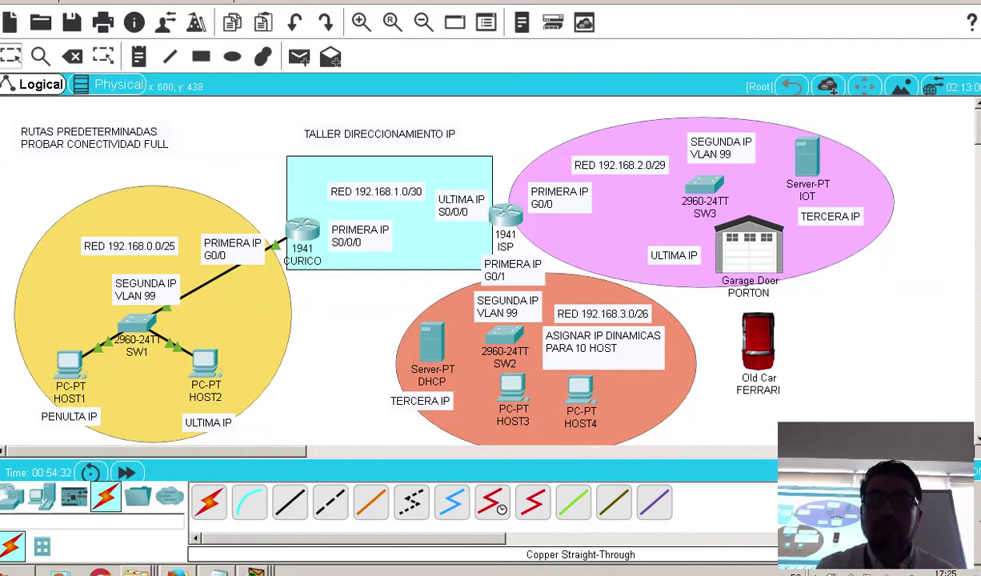
pyautogui.click(217, 572)
pyautogui.click(679, 368)
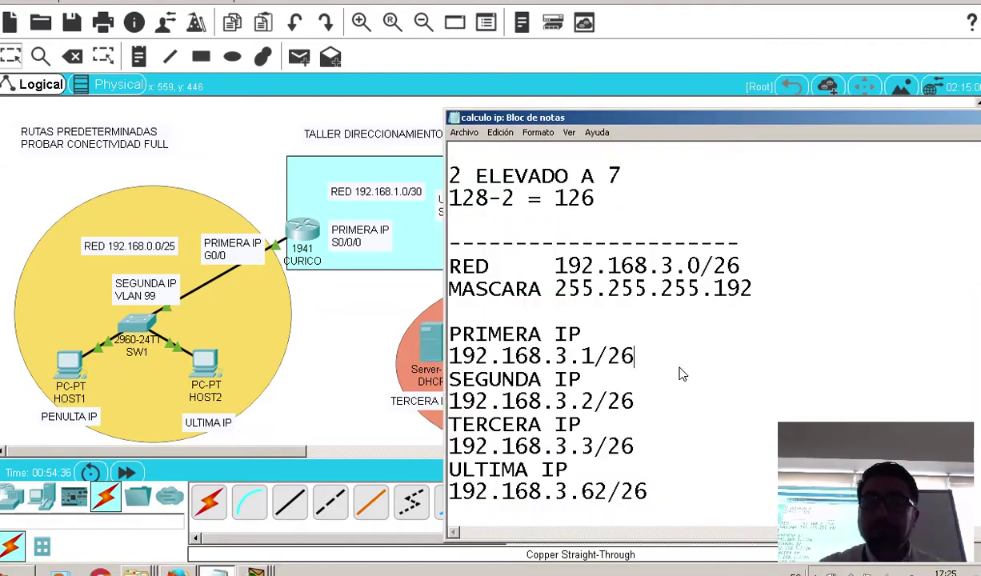
pyautogui.scroll(-2, 679, 373)
pyautogui.scroll(1, 679, 372)
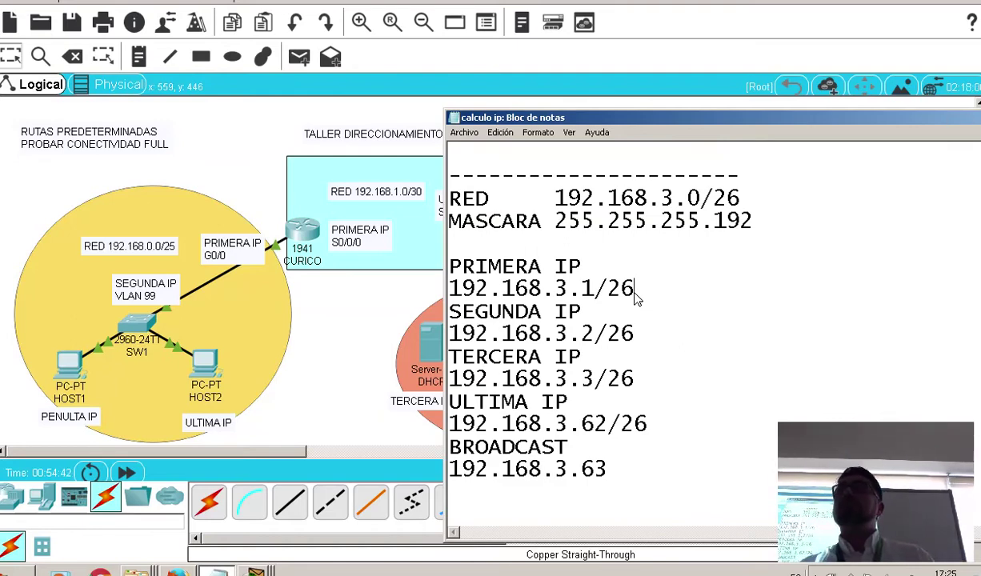
pyautogui.scroll(-3, 560, 336)
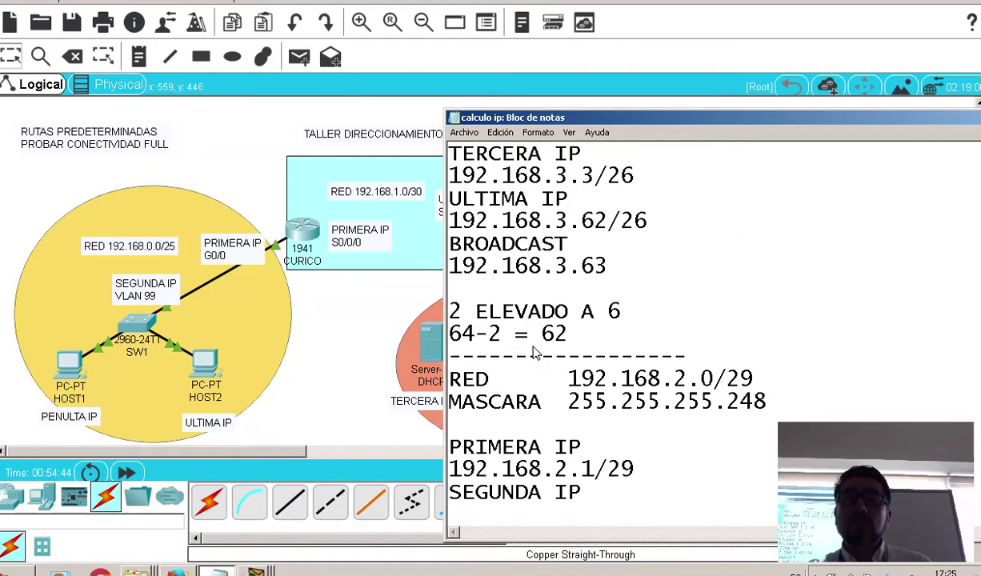
pyautogui.scroll(1, 552, 352)
pyautogui.scroll(1, 616, 383)
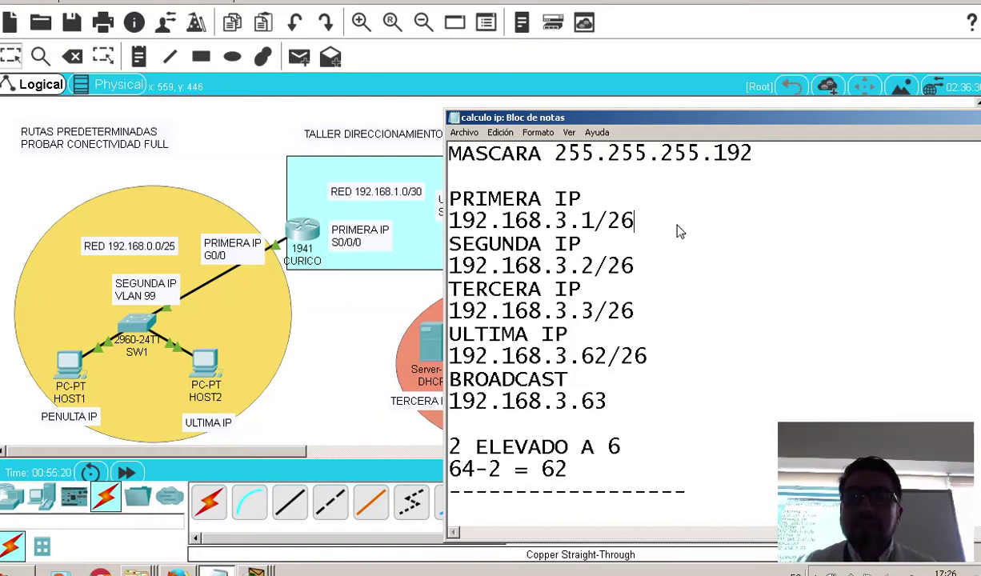
# Highlight 192.168.3.1/26 in the subnet notes, then return to the Packet Tracer topology
pyautogui.moveTo(648, 215); pyautogui.dragTo(439, 229)
pyautogui.scroll(1, 554, 244)
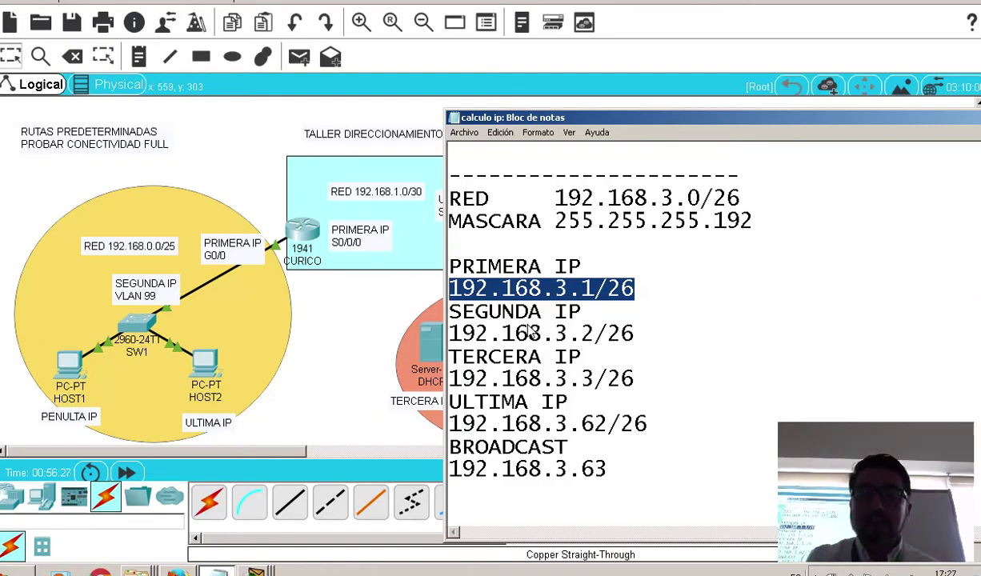
pyautogui.click(357, 361)
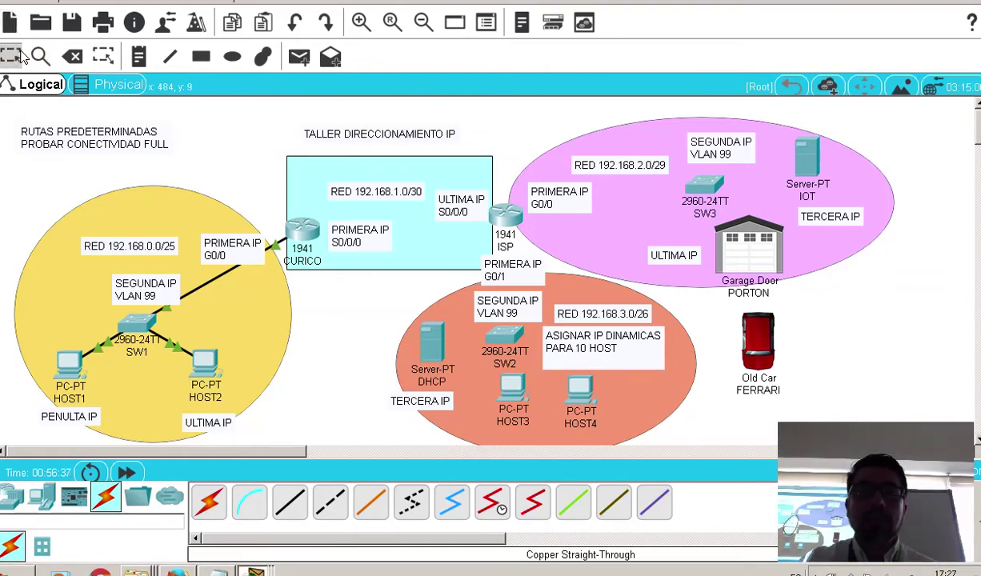
# In the router CLI, skip the setup dialog, enter configure terminal and set hostname ISP
pyautogui.click(504, 214)
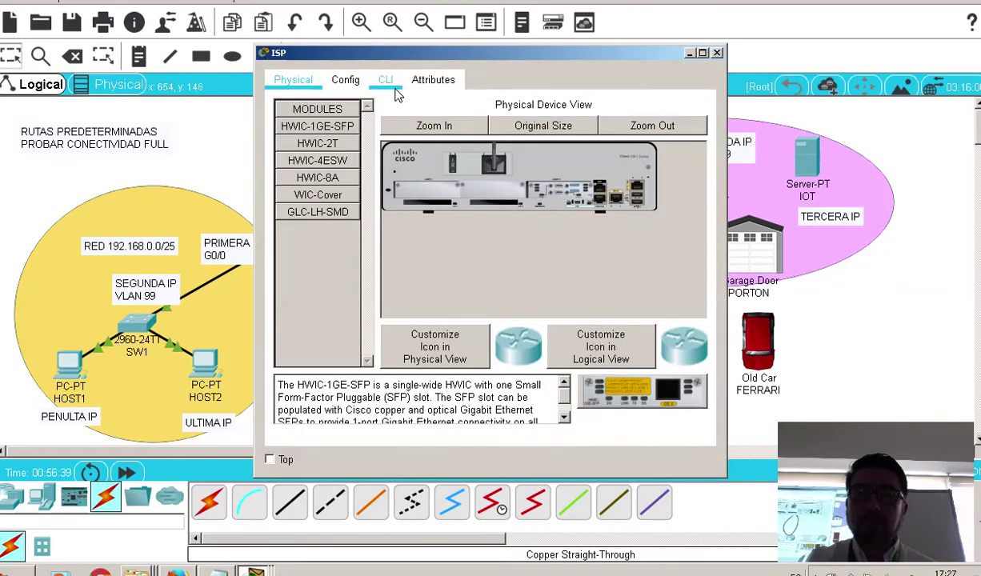
pyautogui.click(386, 80)
pyautogui.write('no')
pyautogui.press('Return')
pyautogui.press('Return')
pyautogui.press('Return')
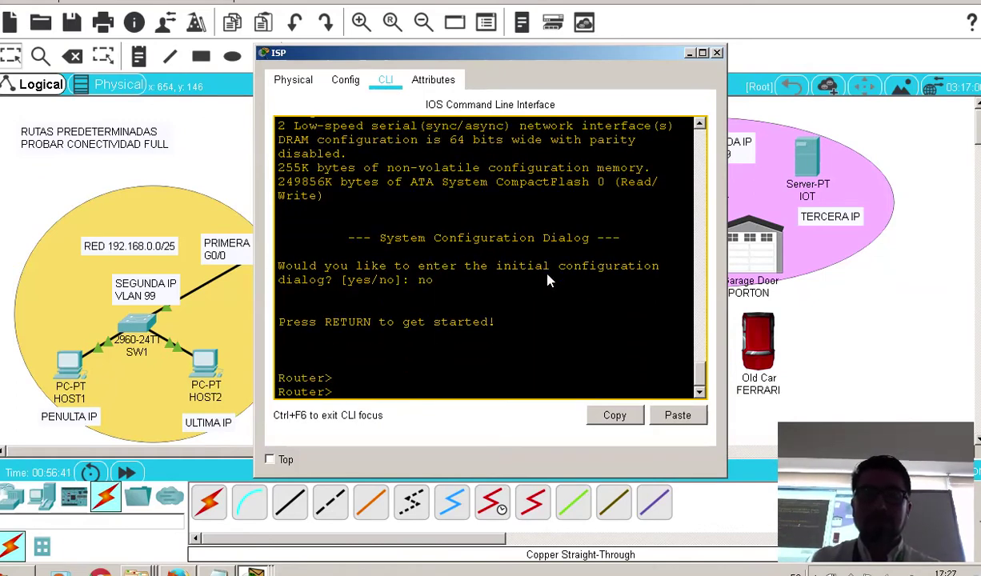
pyautogui.write('ena')
pyautogui.press('Tab')
pyautogui.press('Return')
pyautogui.press('Return')
pyautogui.write('con')
pyautogui.press('Tab')
pyautogui.write('f')
pyautogui.press('Tab')
pyautogui.write('terminal')
pyautogui.press('Tab')
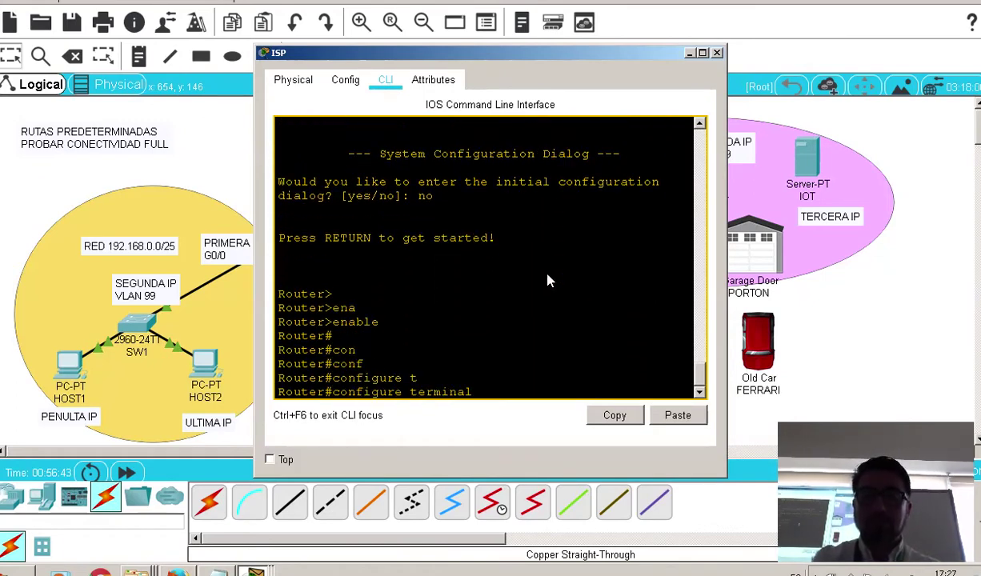
pyautogui.press('Return')
pyautogui.write('hostname ISP')
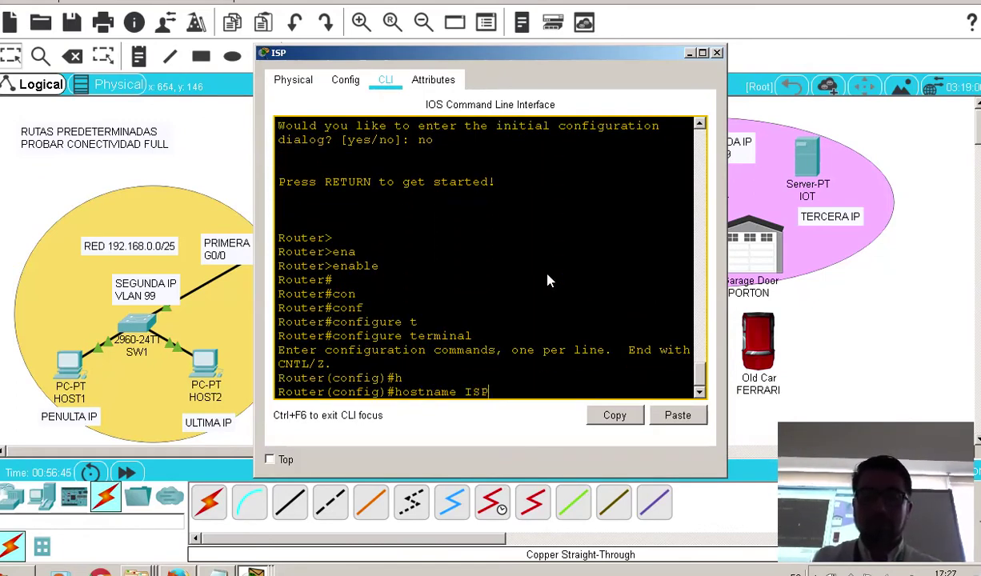
pyautogui.press('Return')
# Enter interface g0/1 and type ip address 192.168.3.1, correcting the mask's last octet
pyautogui.write('in')
pyautogui.press('Tab')
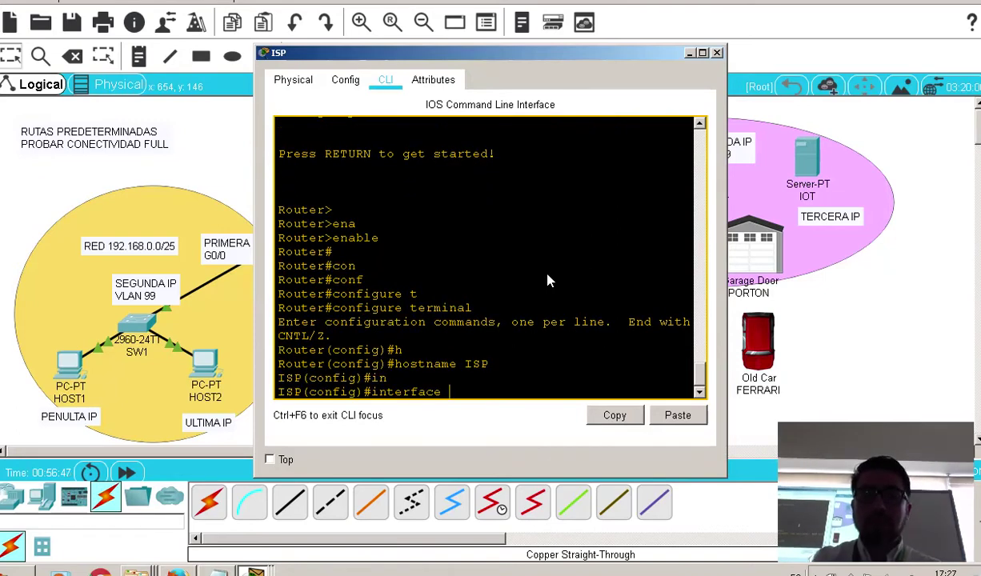
pyautogui.write('g0/1')
pyautogui.press('BackSpace')
pyautogui.press('BackSpace')
pyautogui.press('BackSpace')
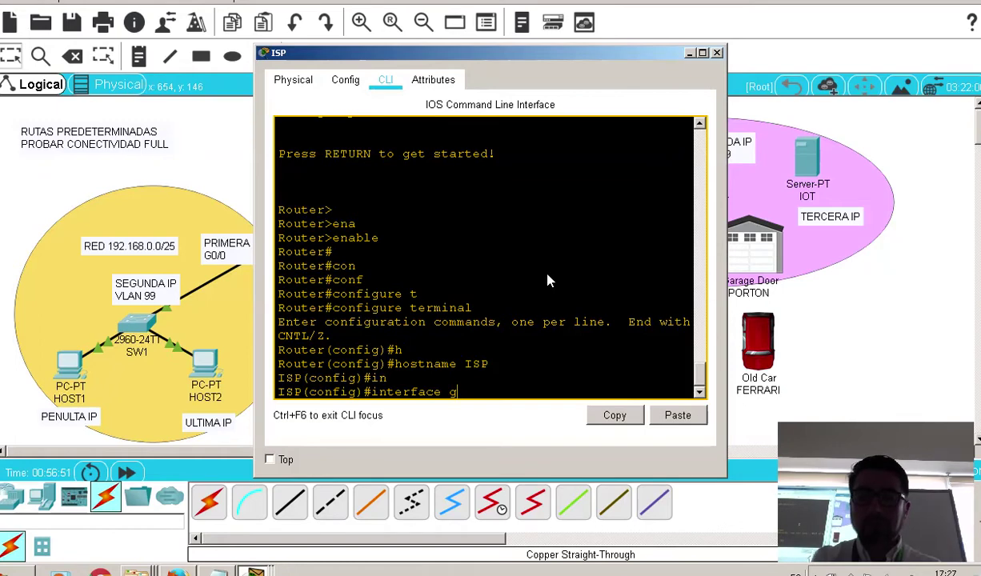
pyautogui.write('0/1')
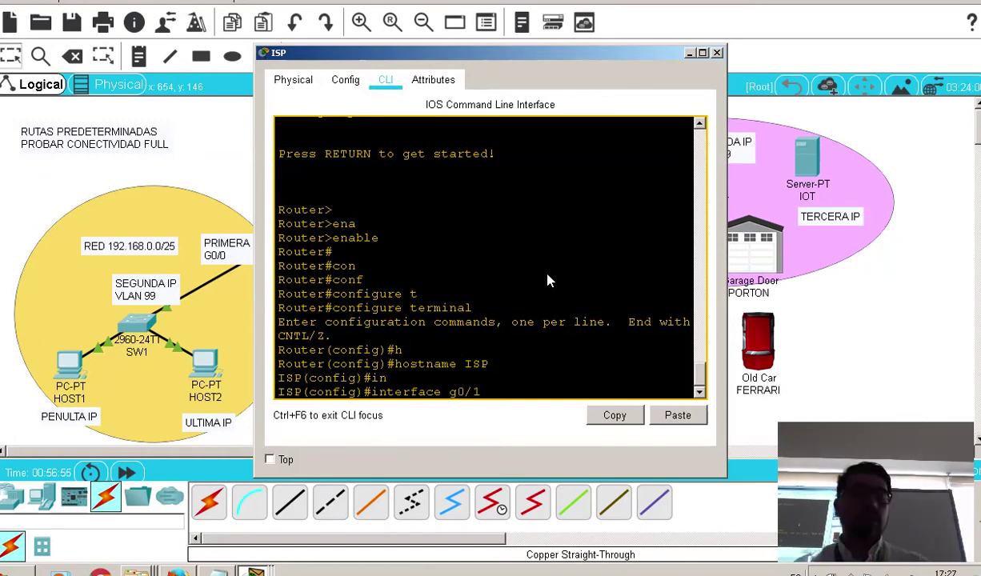
pyautogui.press('Return')
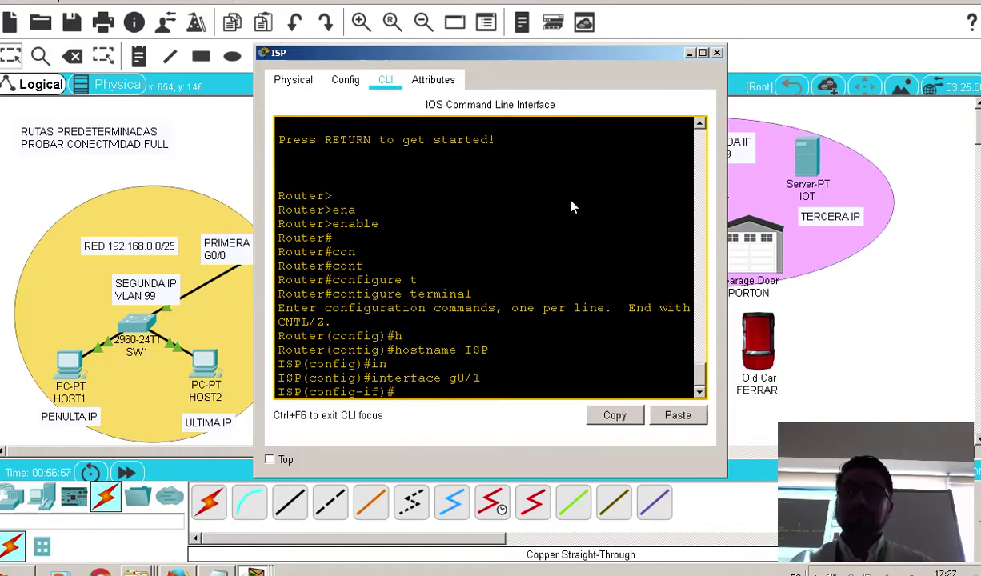
pyautogui.moveTo(464, 53); pyautogui.dragTo(362, 59)
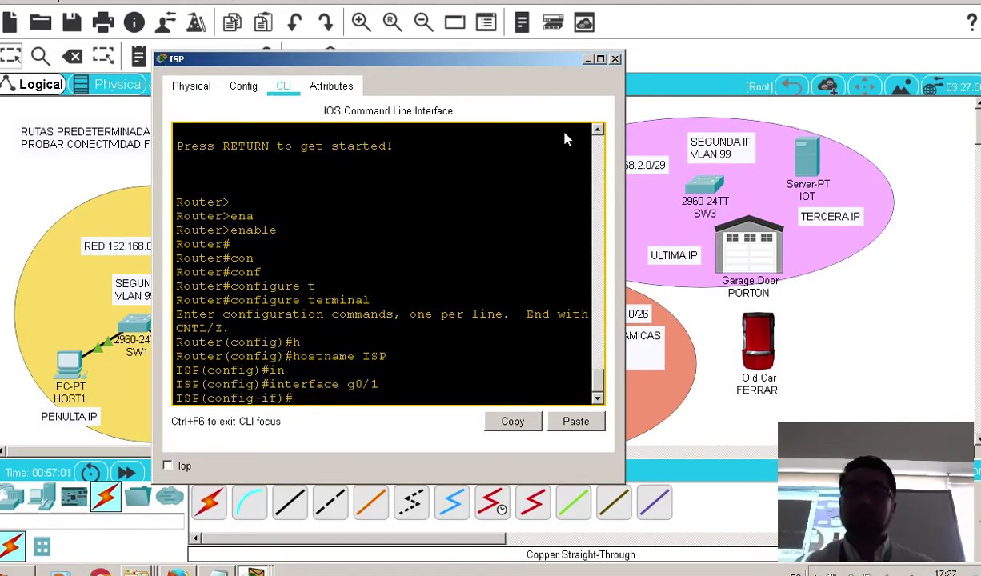
pyautogui.write('io')
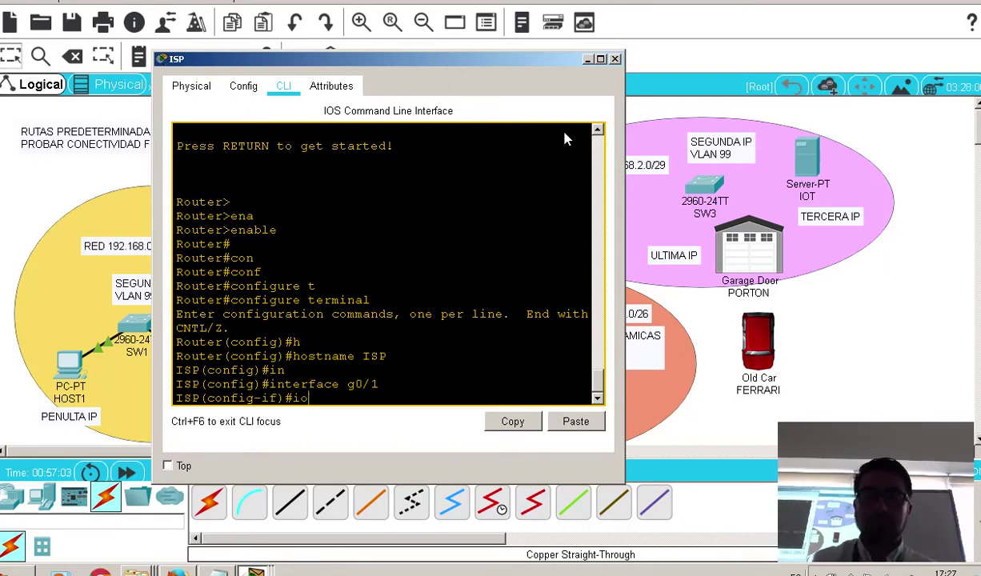
pyautogui.press('BackSpace')
pyautogui.write('p ad')
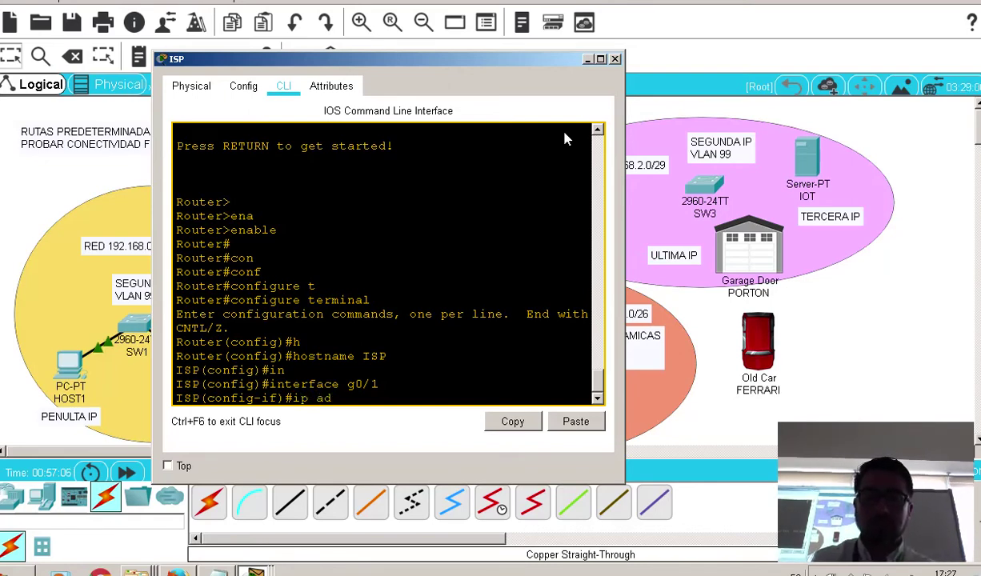
pyautogui.press('Tab')
pyautogui.write('192.168')
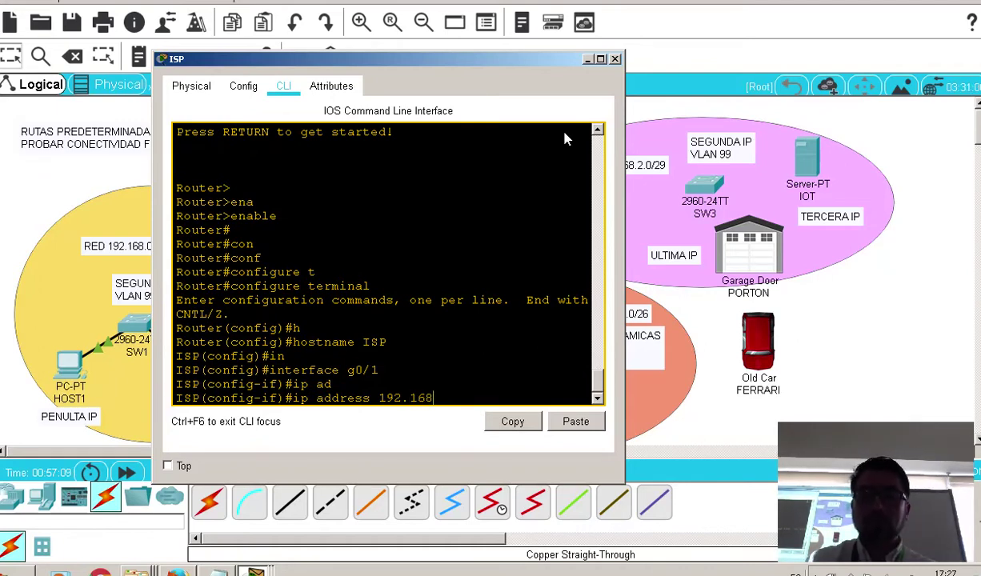
pyautogui.write('.')
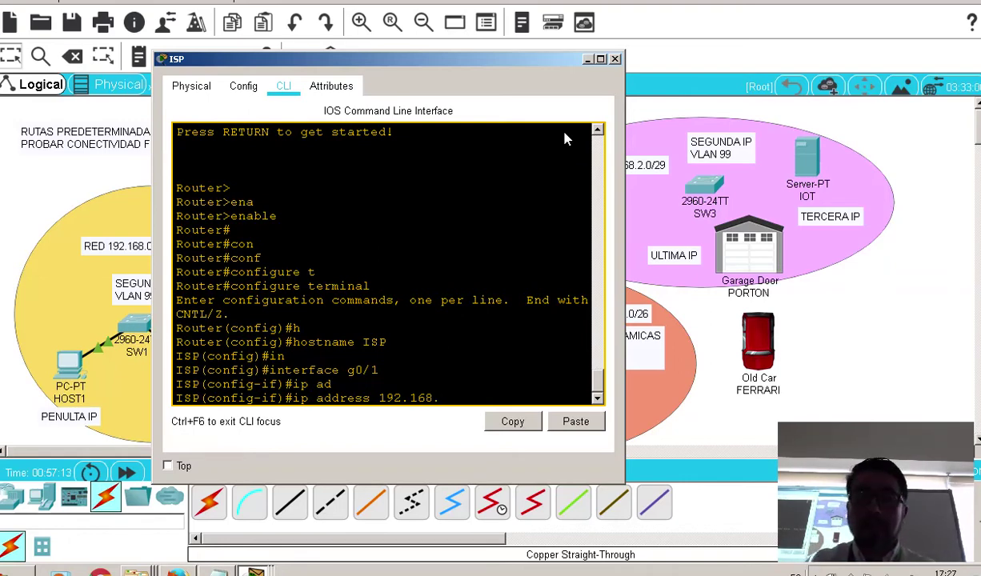
pyautogui.write('3.1')
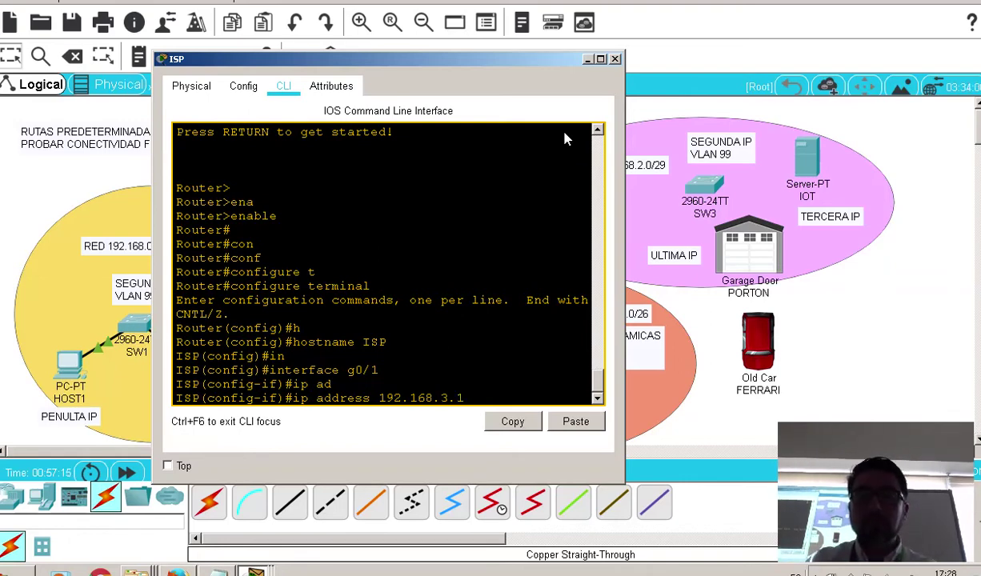
pyautogui.write(' 255.255.2')
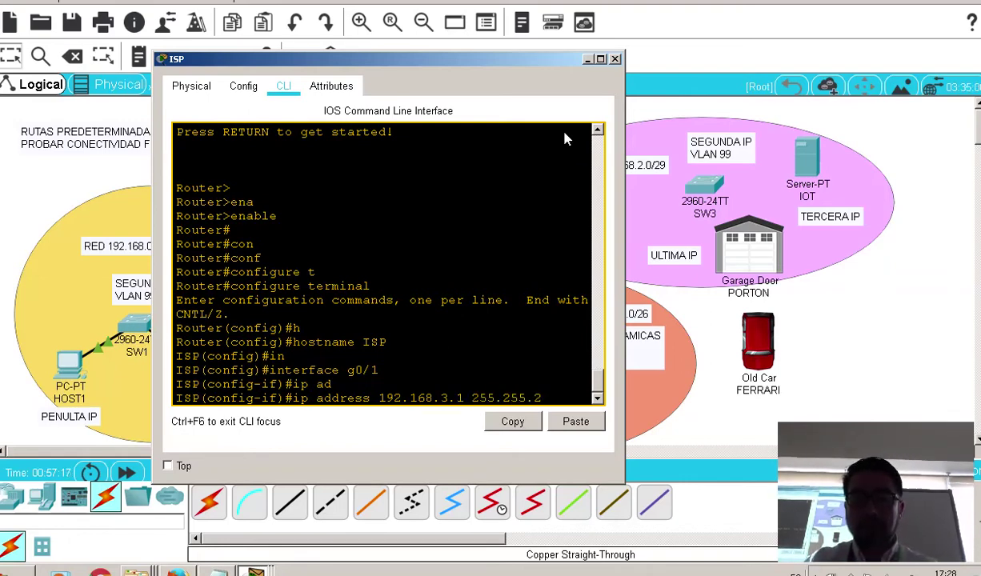
pyautogui.write('55.128')
pyautogui.press('BackSpace')
pyautogui.press('BackSpace')
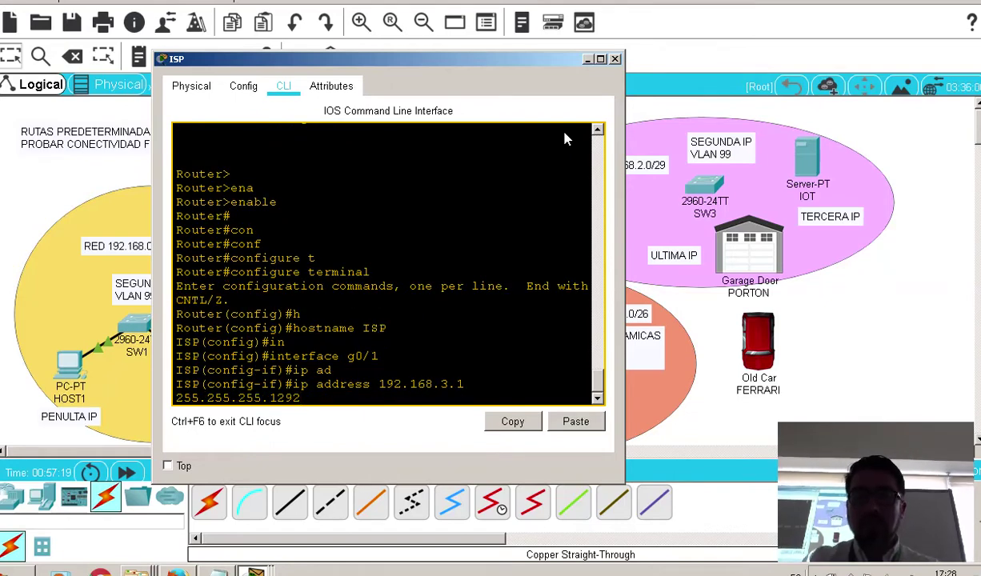
# Apply 192.168.3.1 255.255.255.192 to G0/1 and bring it up with no shutdown
pyautogui.write('92')
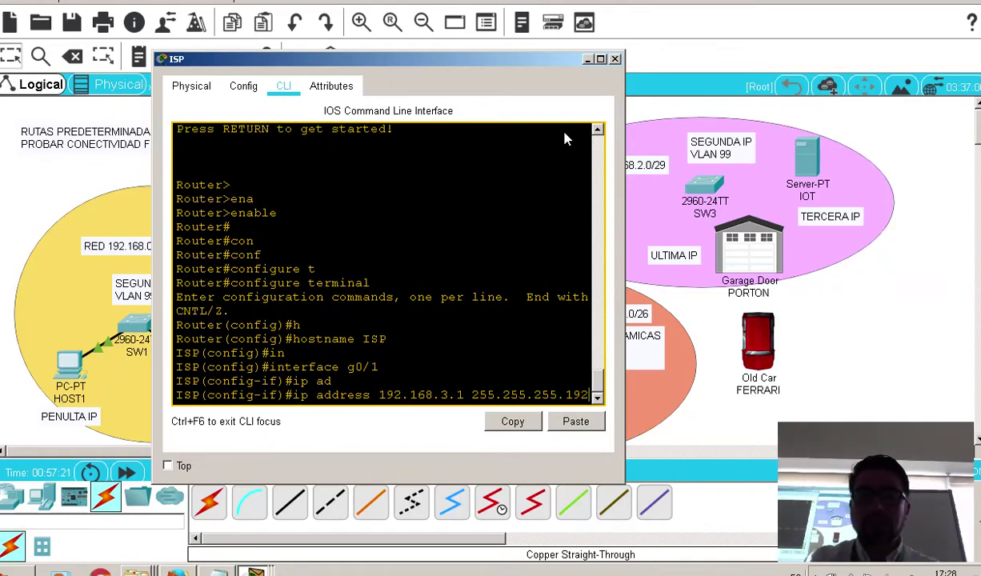
pyautogui.moveTo(625, 242); pyautogui.dragTo(840, 244)
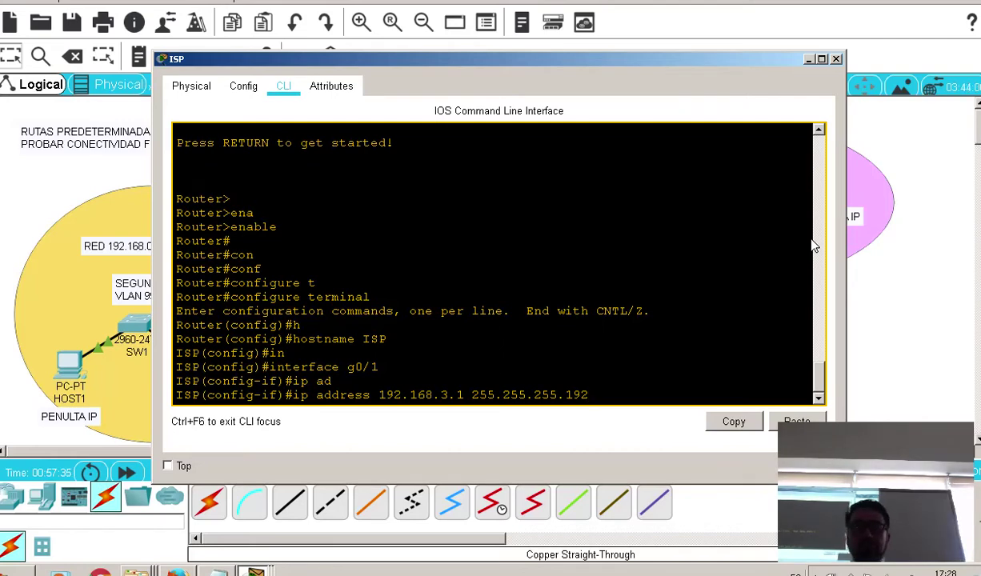
pyautogui.press('Return')
pyautogui.write('no sh')
pyautogui.press('Tab')
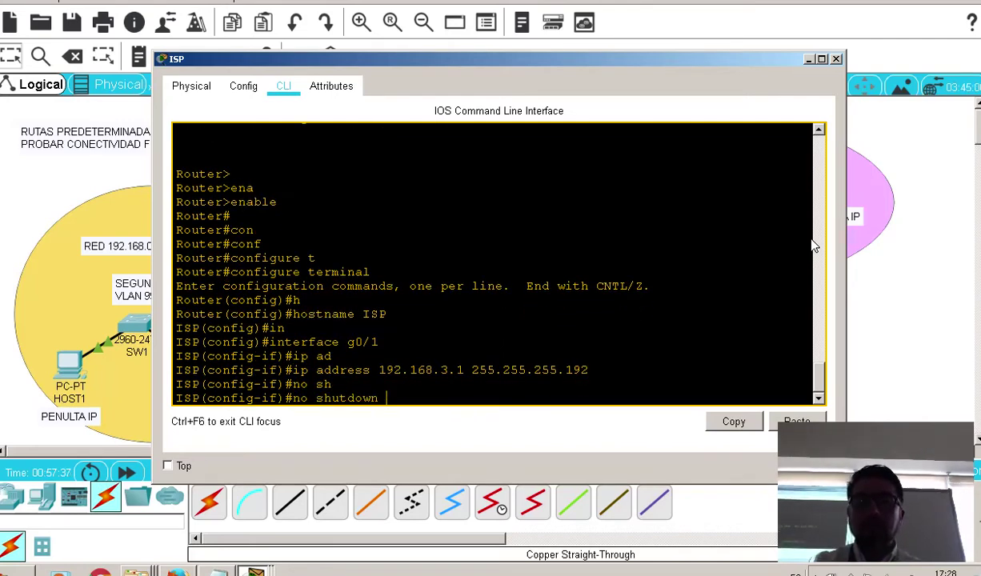
pyautogui.press('Return')
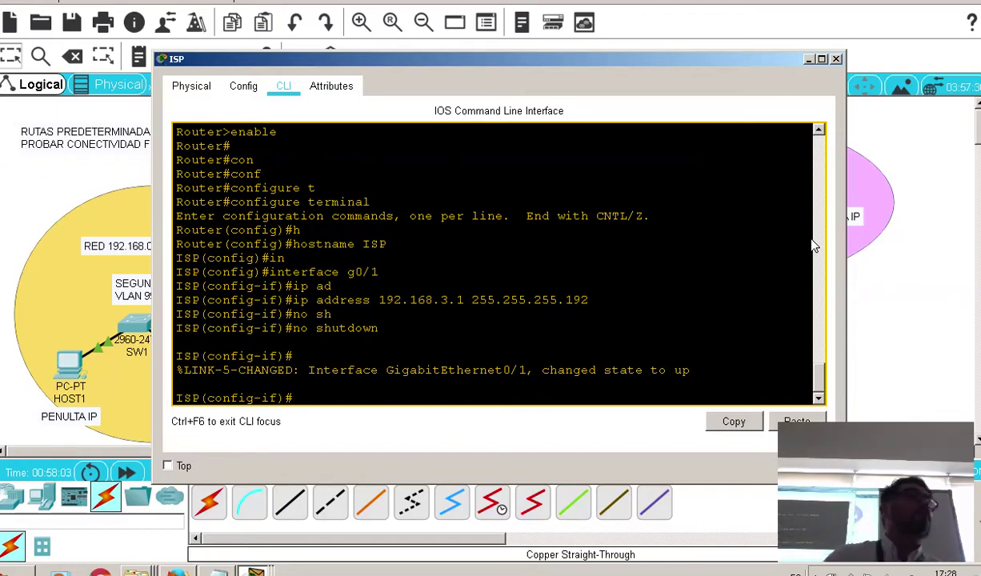
# Save the ISP router configuration with do write and close its window
pyautogui.write('do w')
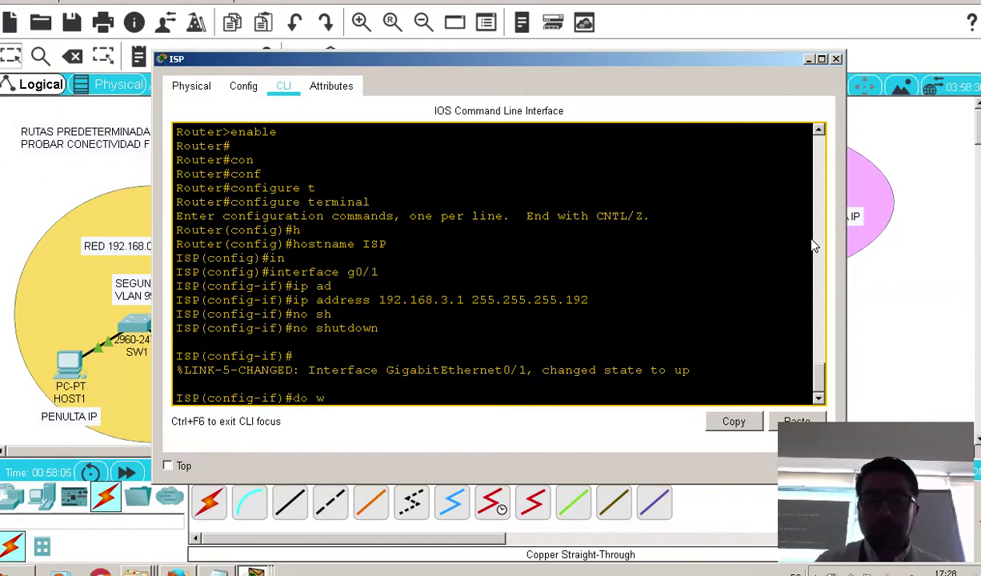
pyautogui.write('rite')
pyautogui.press('Return')
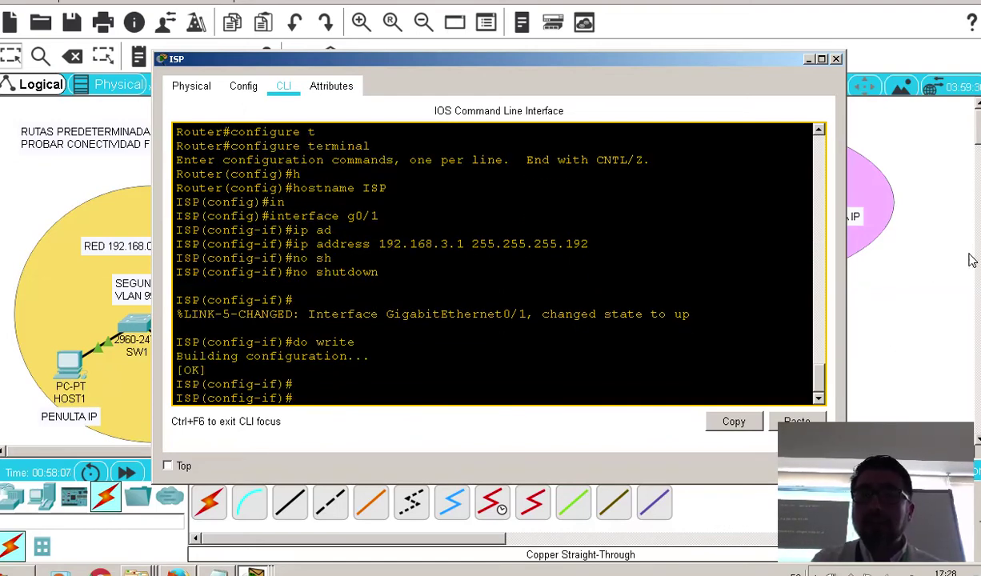
pyautogui.click(889, 268)
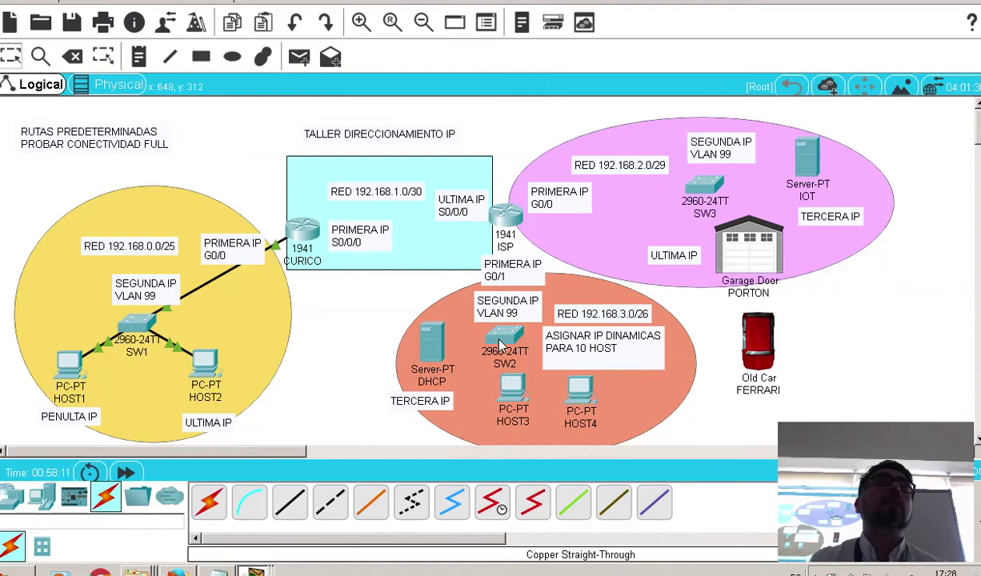
# Look up SW2's address 192.168.3.2/26 in the IP calculation notes
pyautogui.click(216, 571)
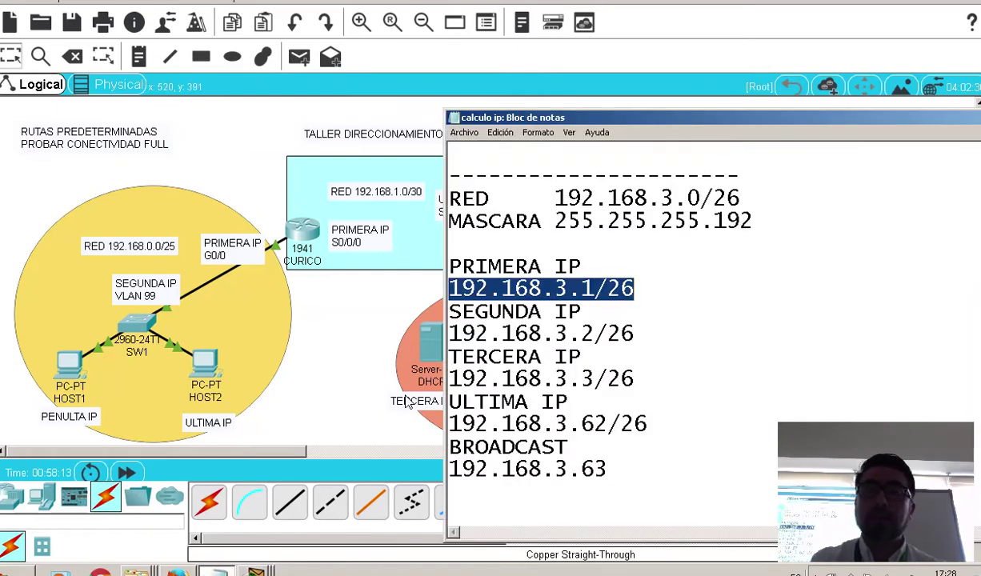
pyautogui.moveTo(634, 334); pyautogui.dragTo(432, 336)
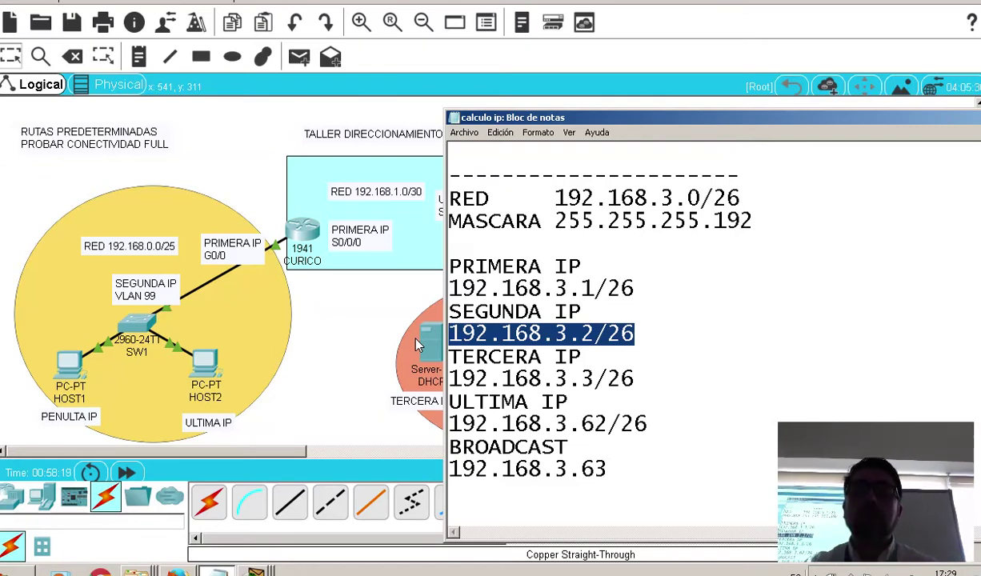
pyautogui.click(326, 342)
# In SW2's CLI, enter privileged and global configuration mode and set hostname SW2
pyautogui.click(508, 350)
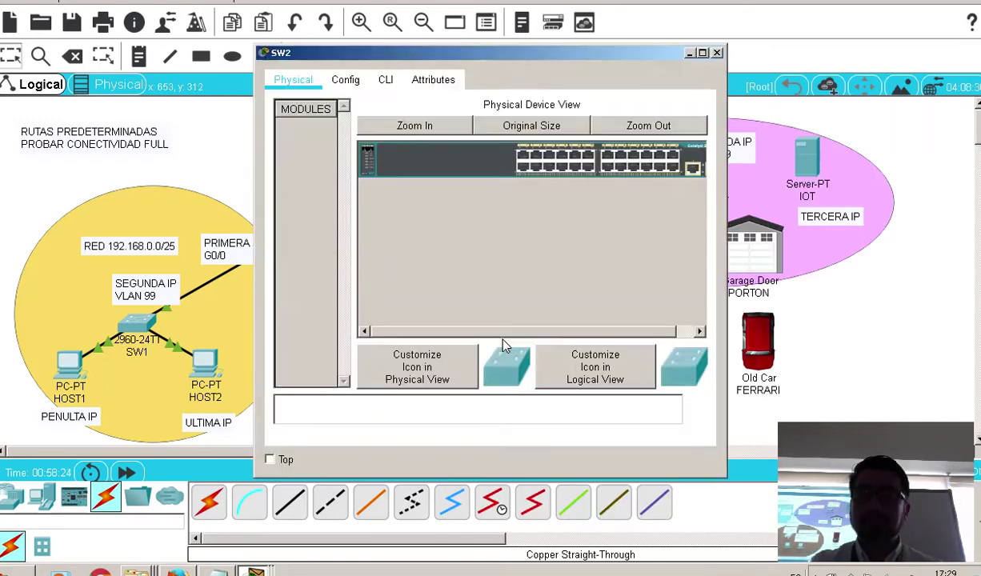
pyautogui.click(384, 79)
pyautogui.press('Return')
pyautogui.press('Return')
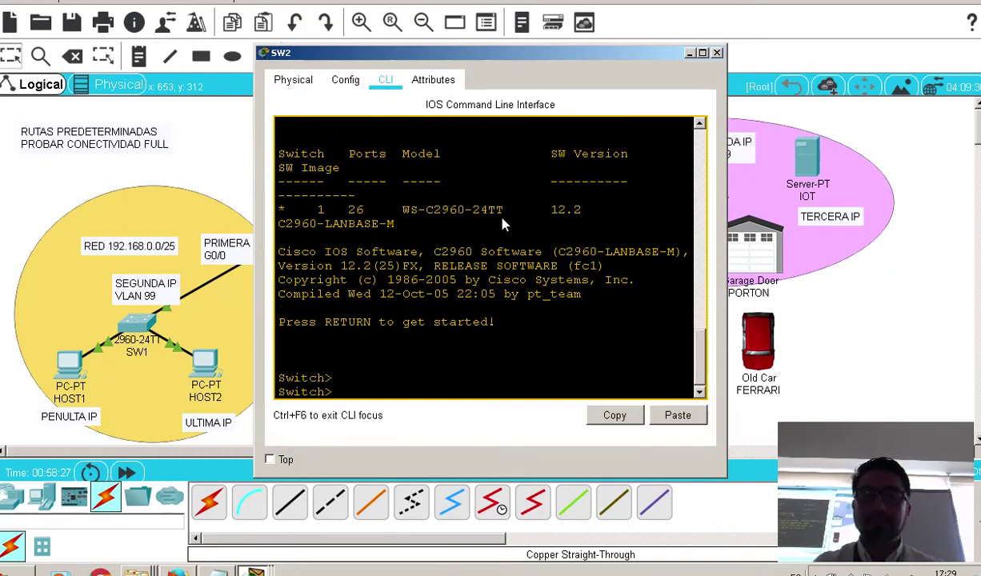
pyautogui.write('ena')
pyautogui.press('Tab')
pyautogui.press('Return')
pyautogui.press('Return')
pyautogui.write('con')
pyautogui.press('Tab')
pyautogui.write('f')
pyautogui.press('Tab')
pyautogui.write('t')
pyautogui.press('Tab')
pyautogui.press('Return')
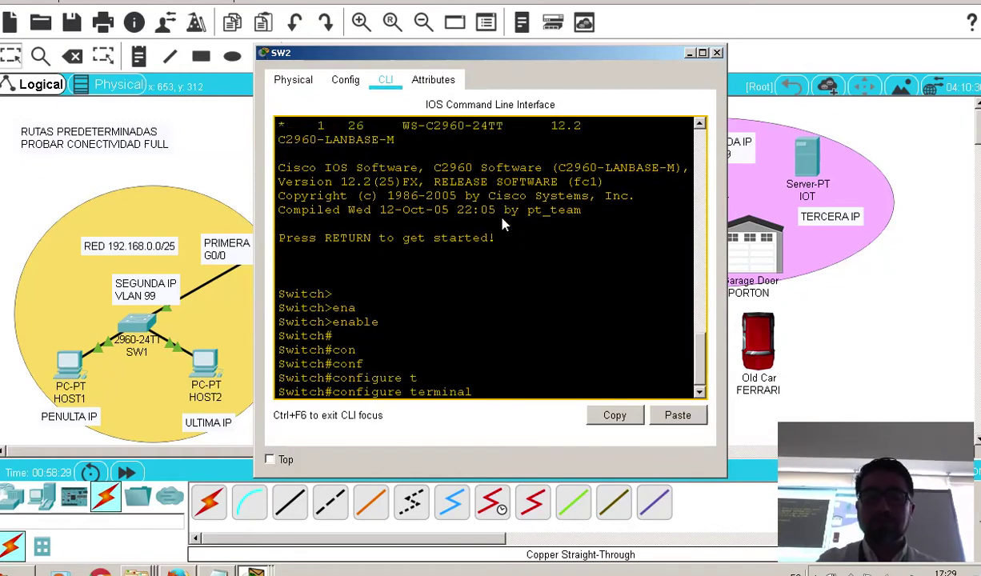
pyautogui.write('h(config)#h')
# Give interface VLAN 99 address 192.168.3.2 255.255.255.192 and enable it with no shutdown
pyautogui.press('Tab')
pyautogui.write('SW2')
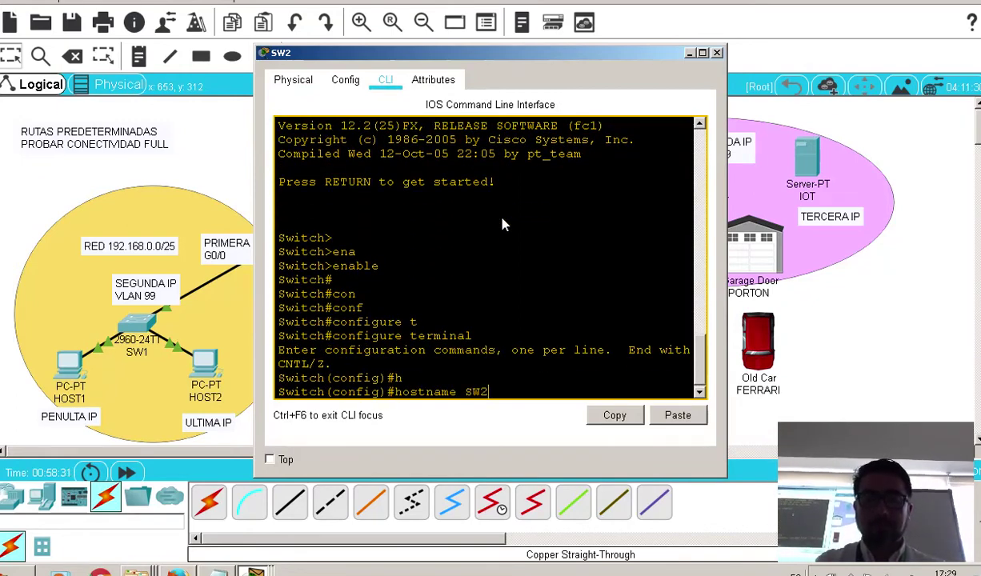
pyautogui.press('Return')
pyautogui.write('in')
pyautogui.press('Tab')
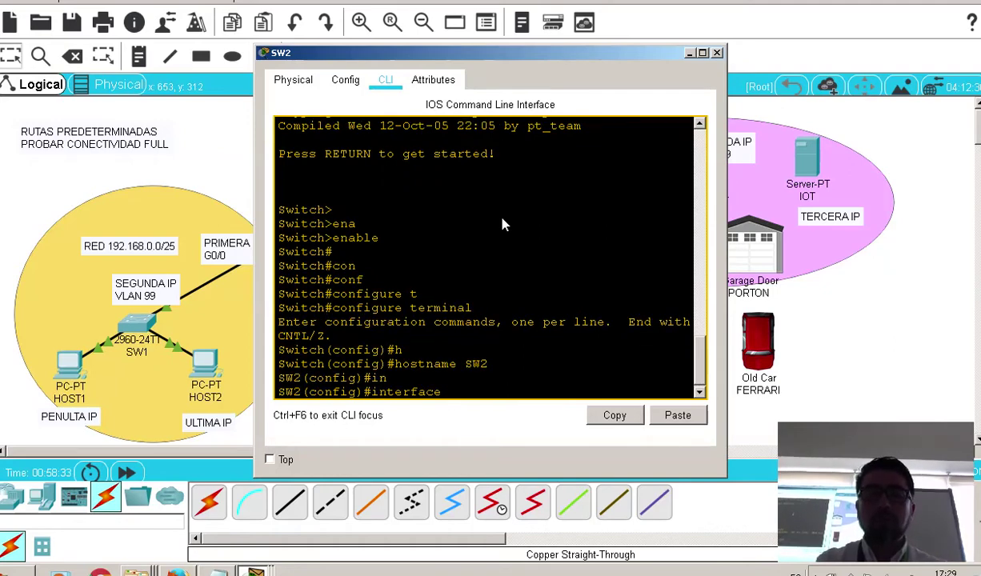
pyautogui.write('v')
pyautogui.press('Tab')
pyautogui.write('99')
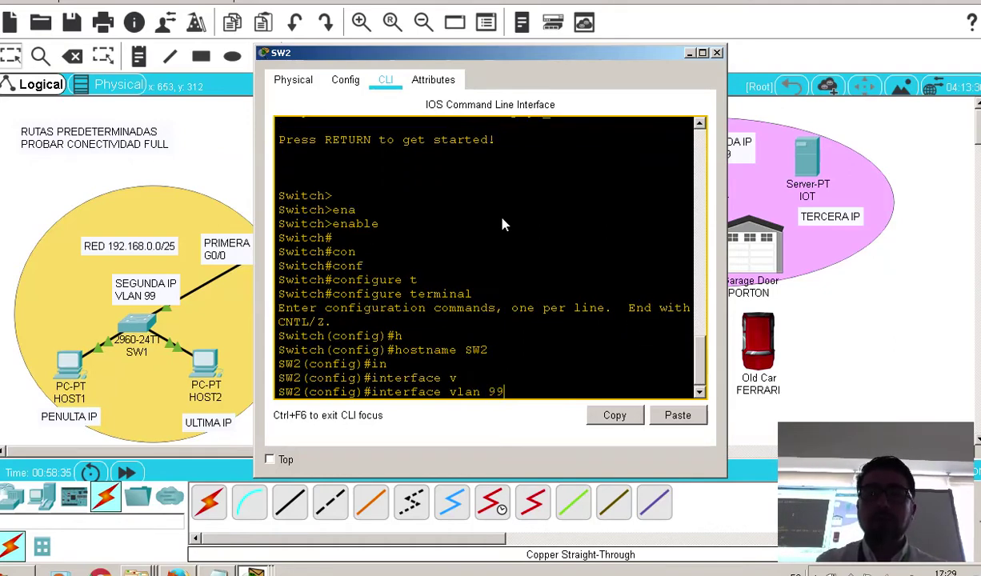
pyautogui.press('Return')
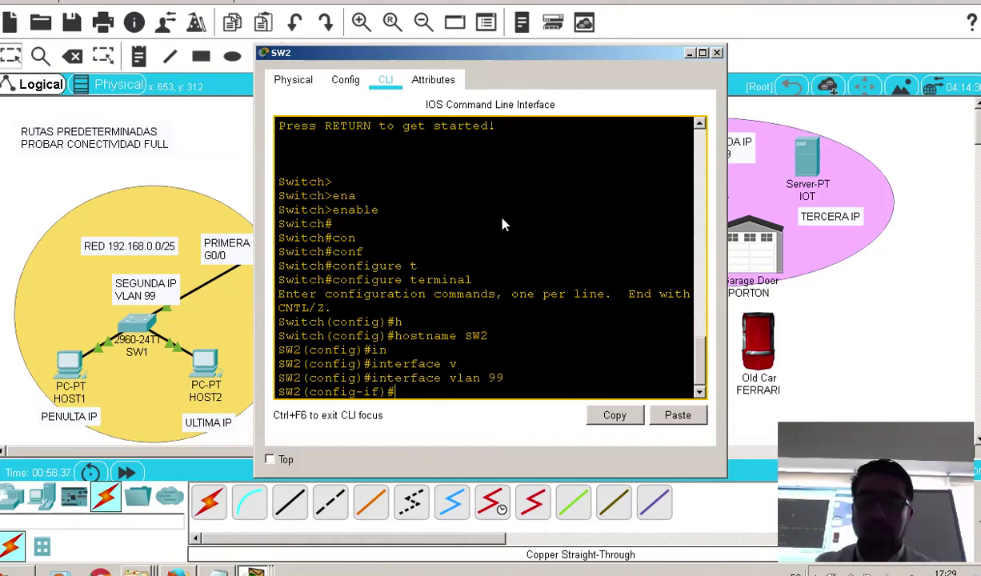
pyautogui.write('ip ad')
pyautogui.press('Tab')
pyautogui.write('192.1')
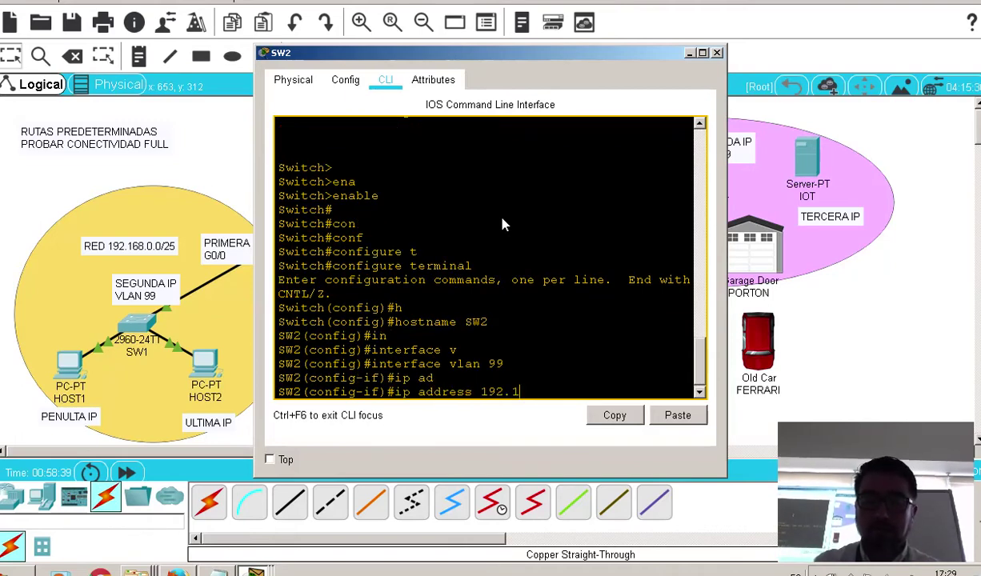
pyautogui.write('68.3.2')
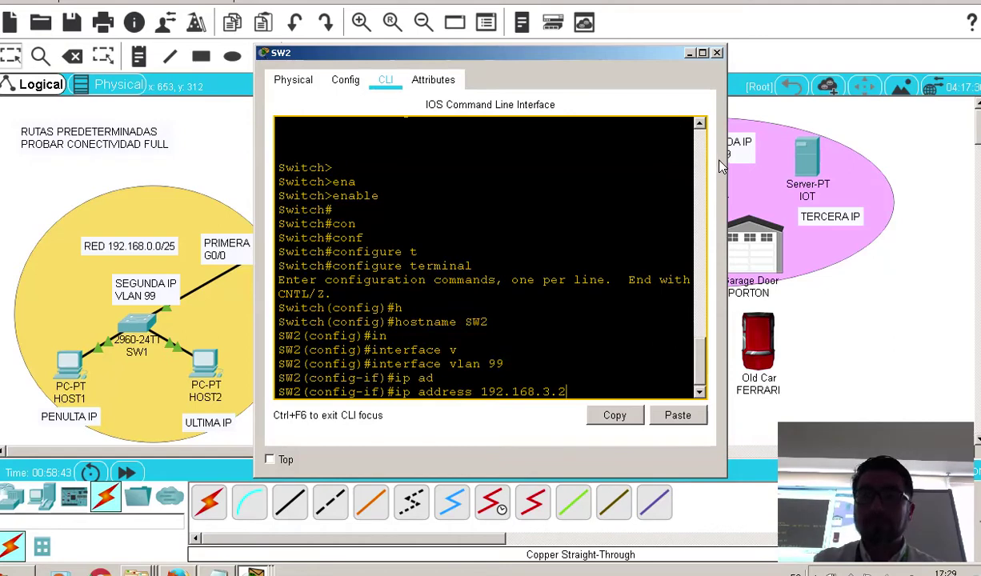
pyautogui.moveTo(725, 154); pyautogui.dragTo(798, 166)
pyautogui.write('2')
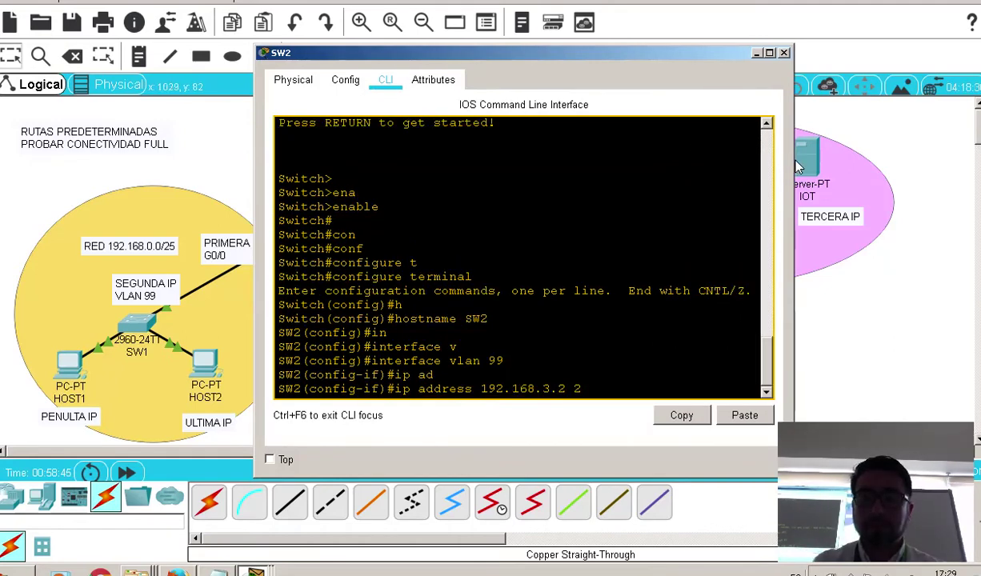
pyautogui.write('55.255.255.')
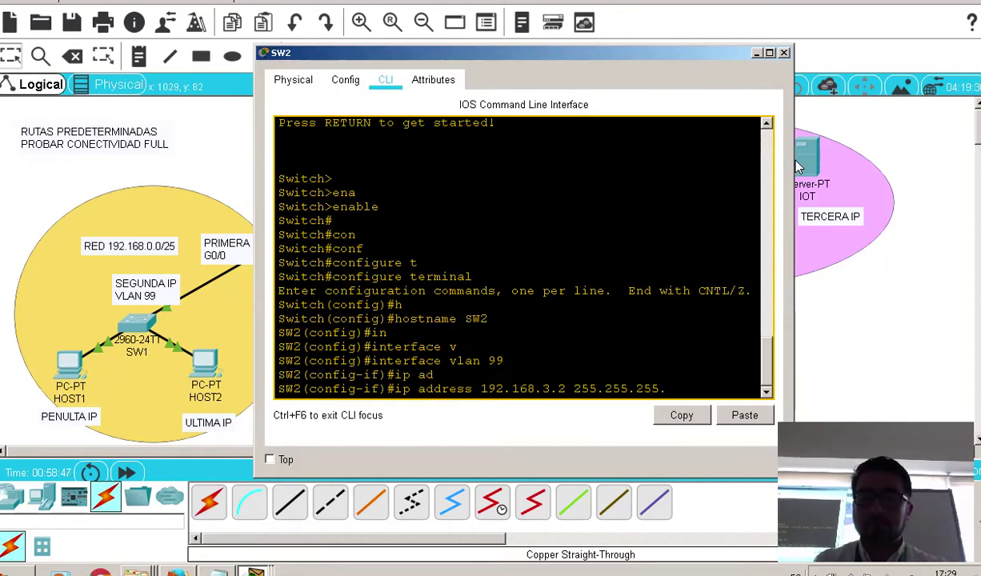
pyautogui.write('192')
pyautogui.press('Return')
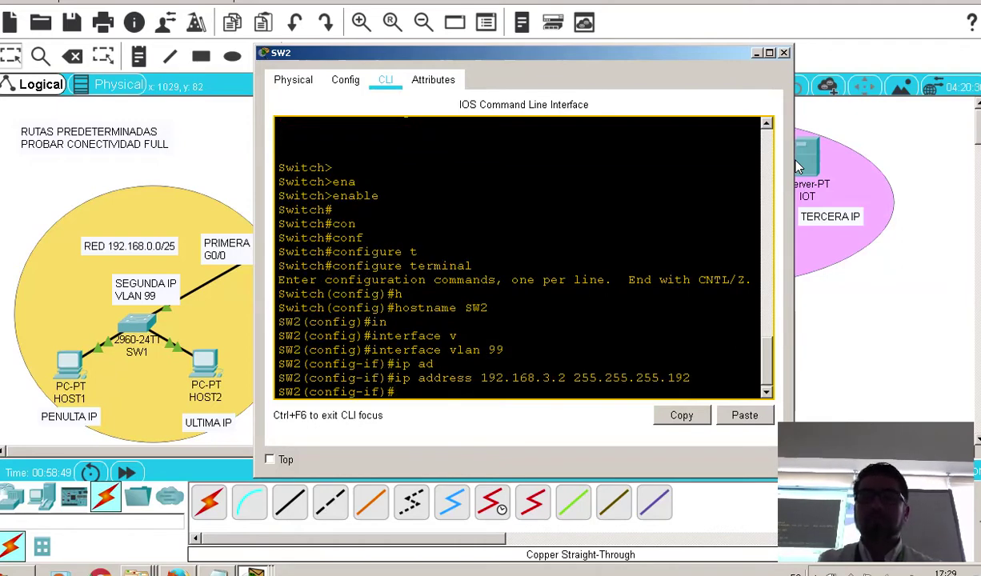
pyautogui.write('no sh')
pyautogui.press('Tab')
pyautogui.press('Return')
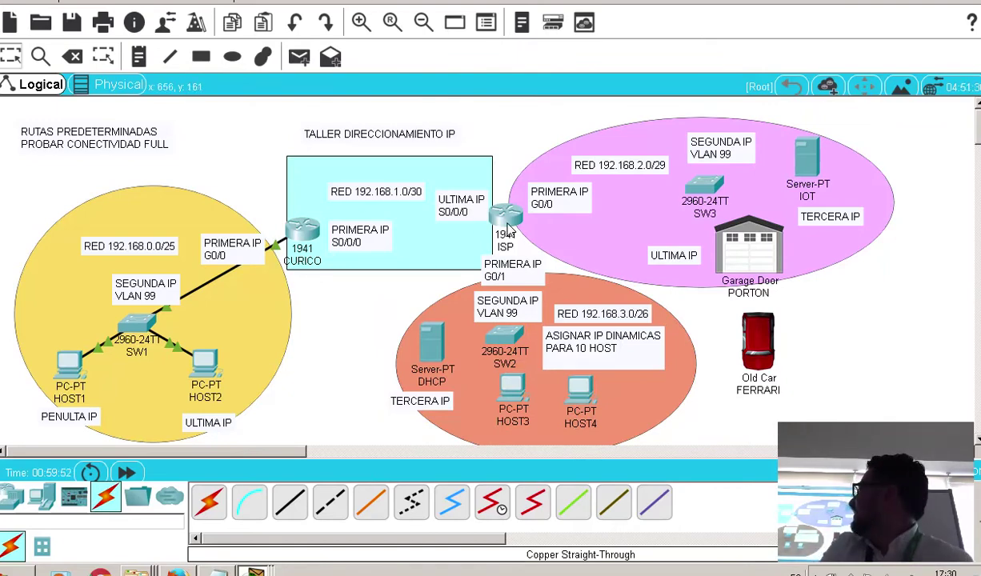
# Cable ISP's GigabitEthernet0/1 to SW2's FastEthernet0/2 with a copper straight-through link
pyautogui.moveTo(511, 229)
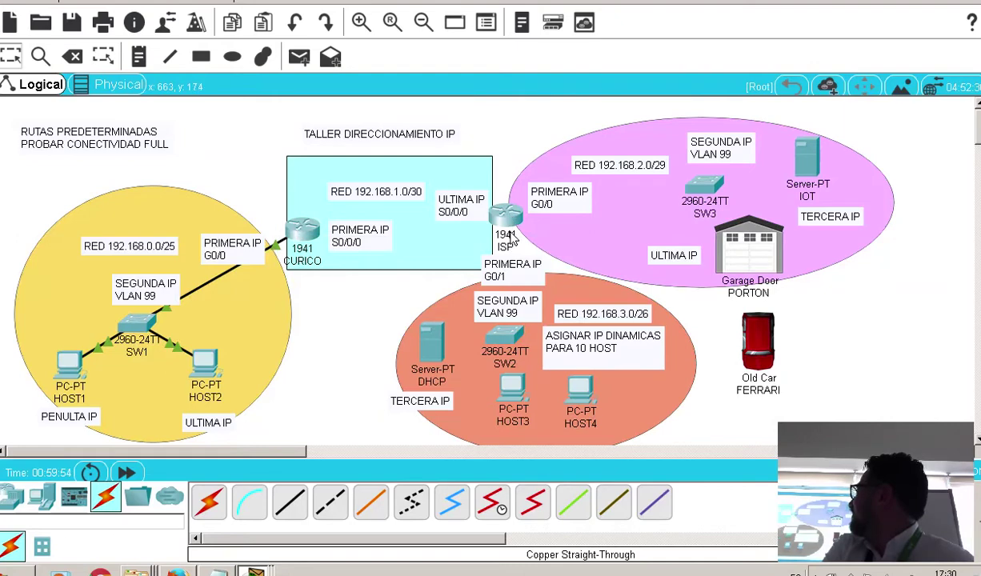
pyautogui.click(289, 502)
pyautogui.click(504, 217)
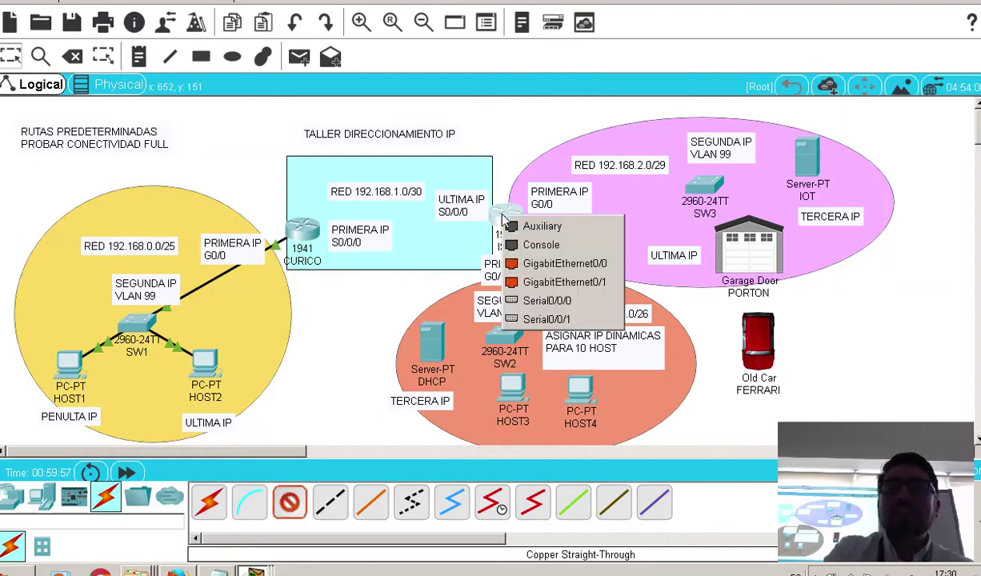
pyautogui.click(524, 281)
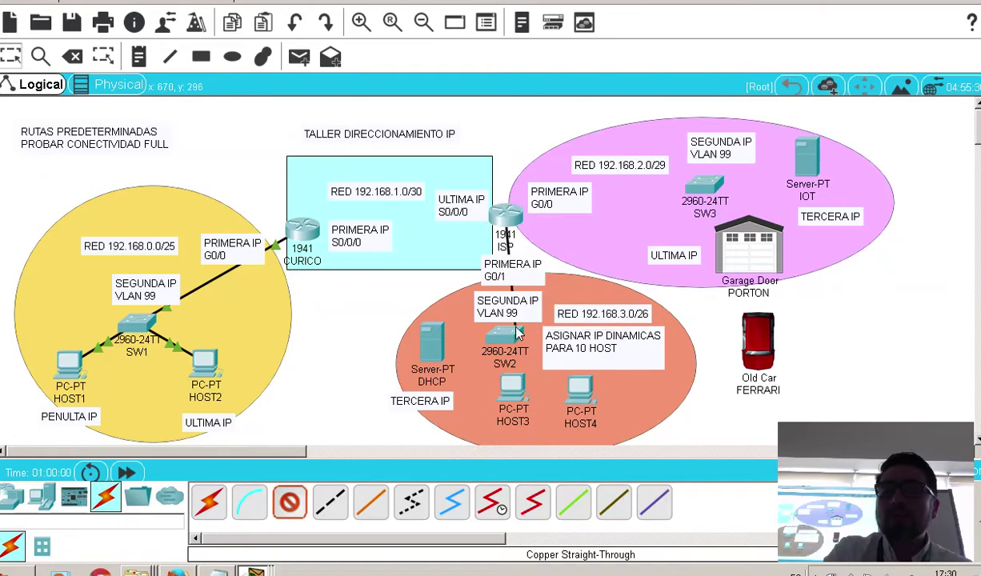
pyautogui.click(497, 330)
pyautogui.click(541, 29)
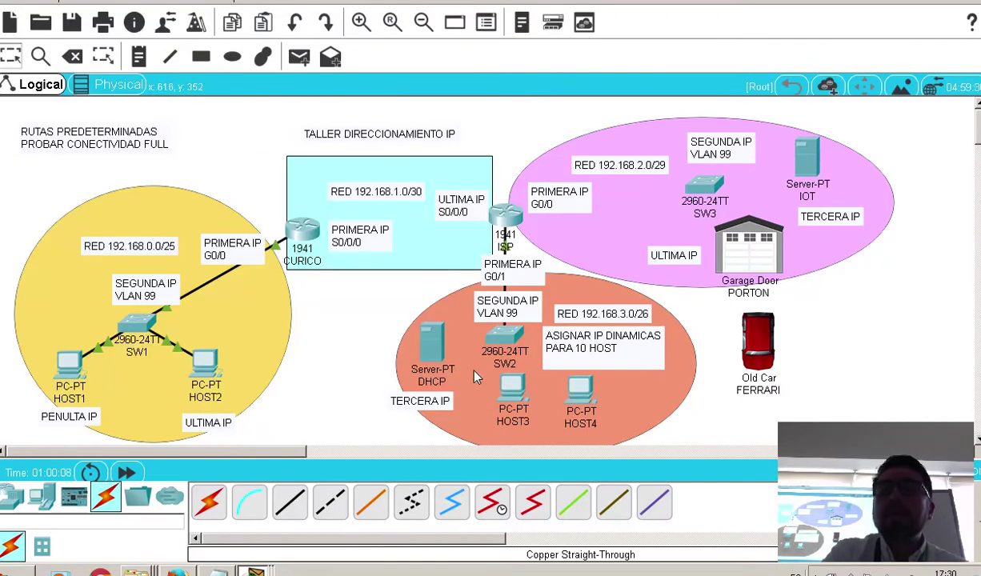
pyautogui.moveTo(429, 354)
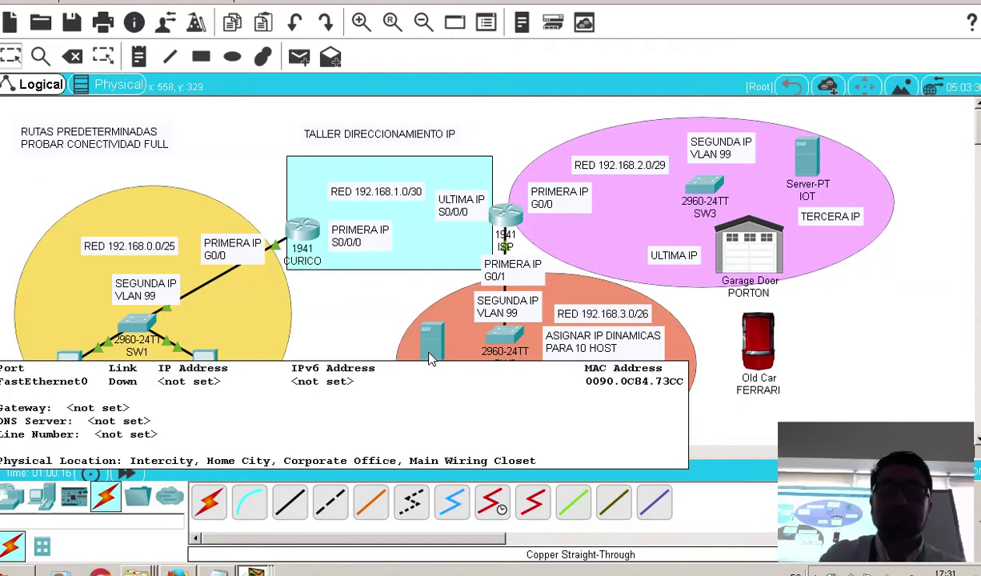
pyautogui.hotkey('alt', 'Tab')
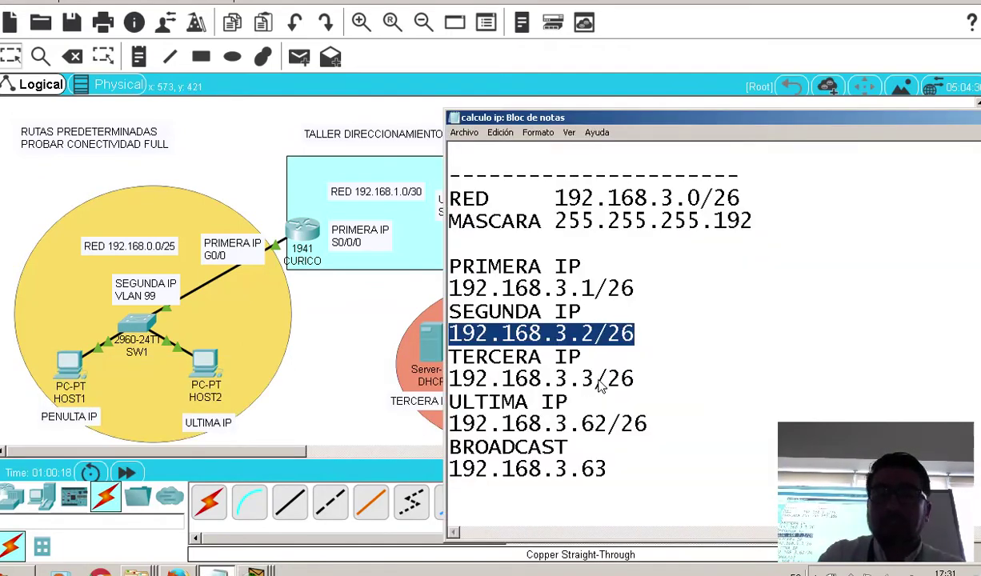
pyautogui.moveTo(635, 374); pyautogui.dragTo(406, 369)
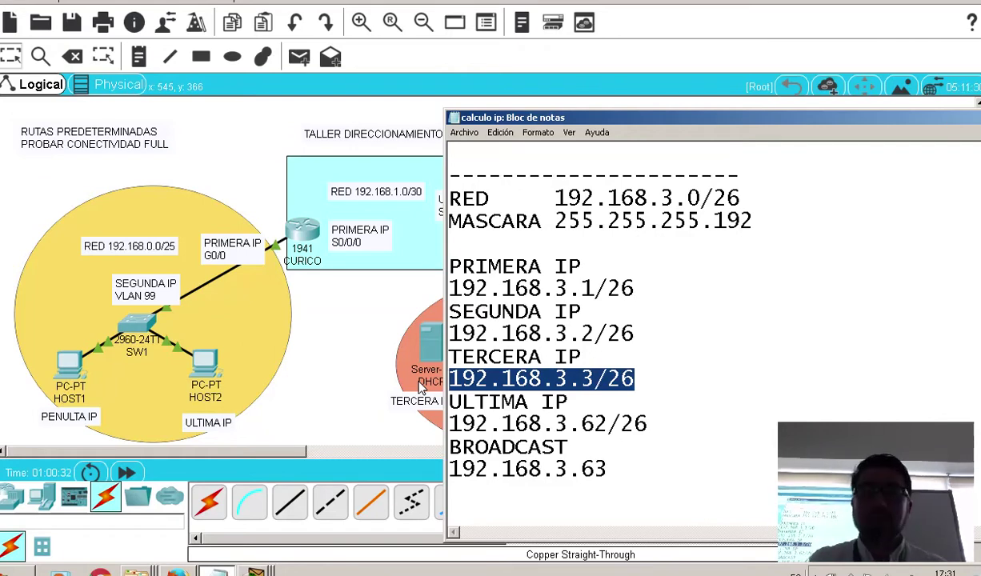
pyautogui.click(438, 364)
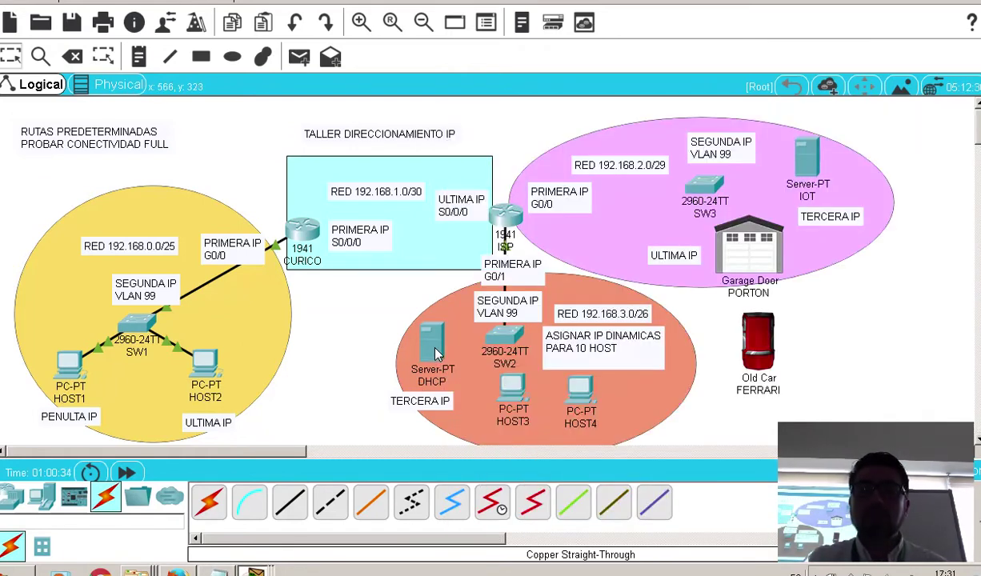
# Enter static IP 192.168.3.3, mask 255.255.255.192 and gateway 192.168.3.1 on the DHCP server
pyautogui.click(422, 337)
pyautogui.click(355, 80)
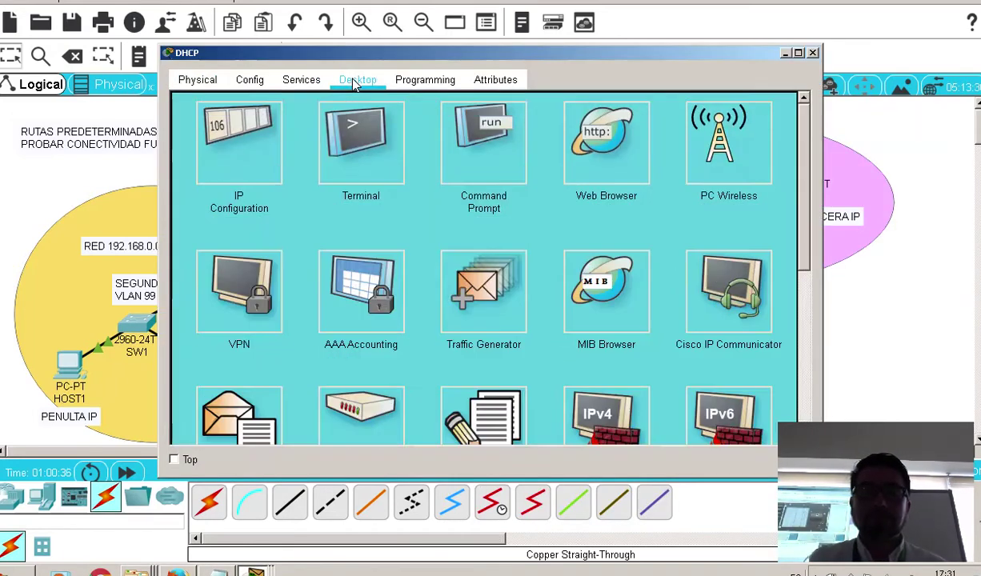
pyautogui.click(240, 152)
pyautogui.scroll(2, 424, 120)
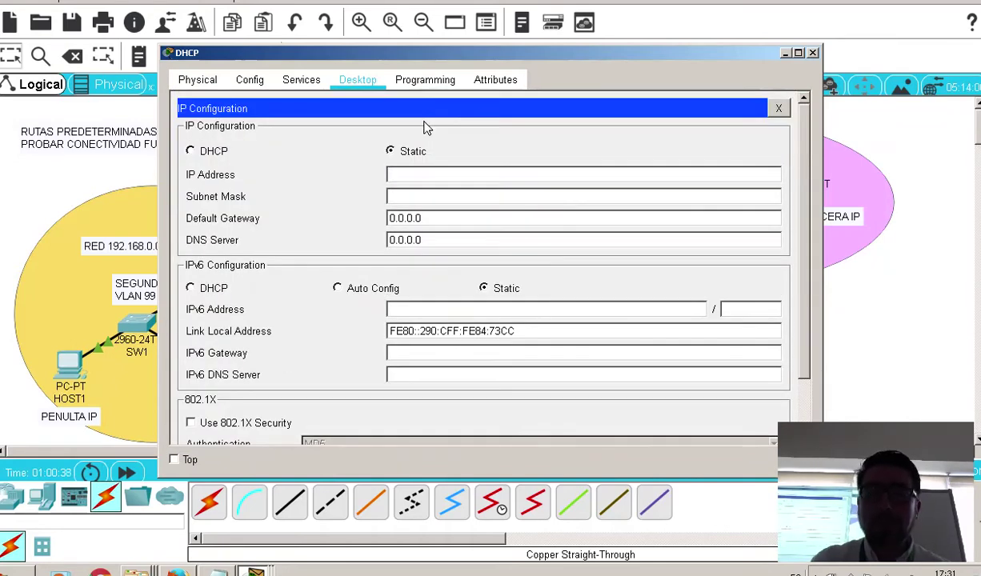
pyautogui.click(439, 175)
pyautogui.write('1')
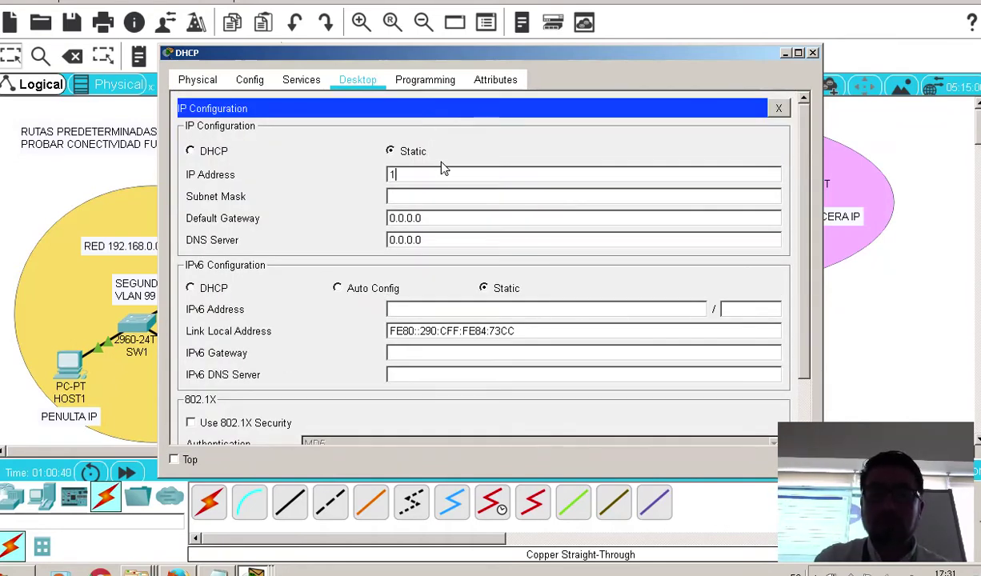
pyautogui.write('92.168')
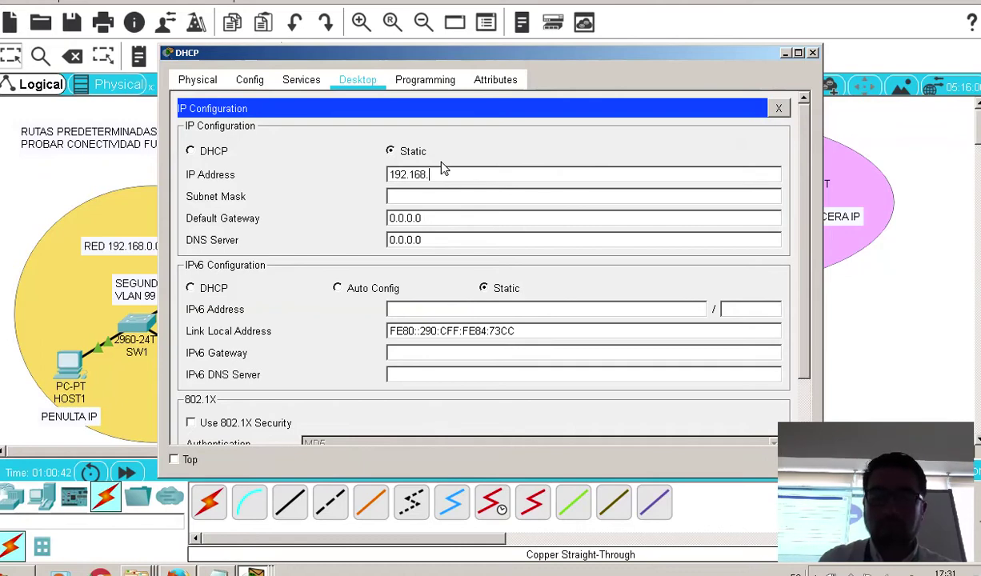
pyautogui.write('.3.3')
pyautogui.click(456, 198)
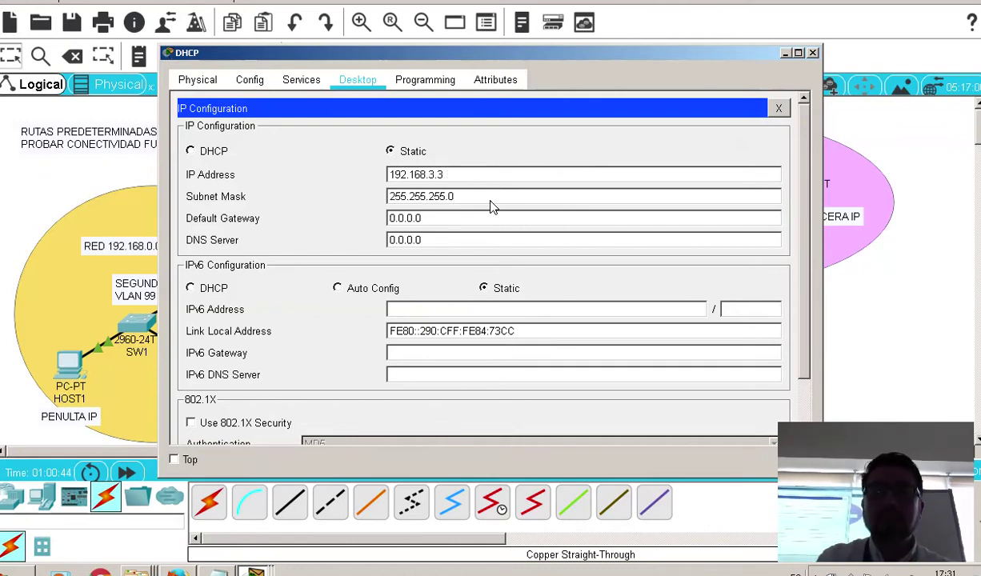
pyautogui.press('BackSpace')
pyautogui.write('192')
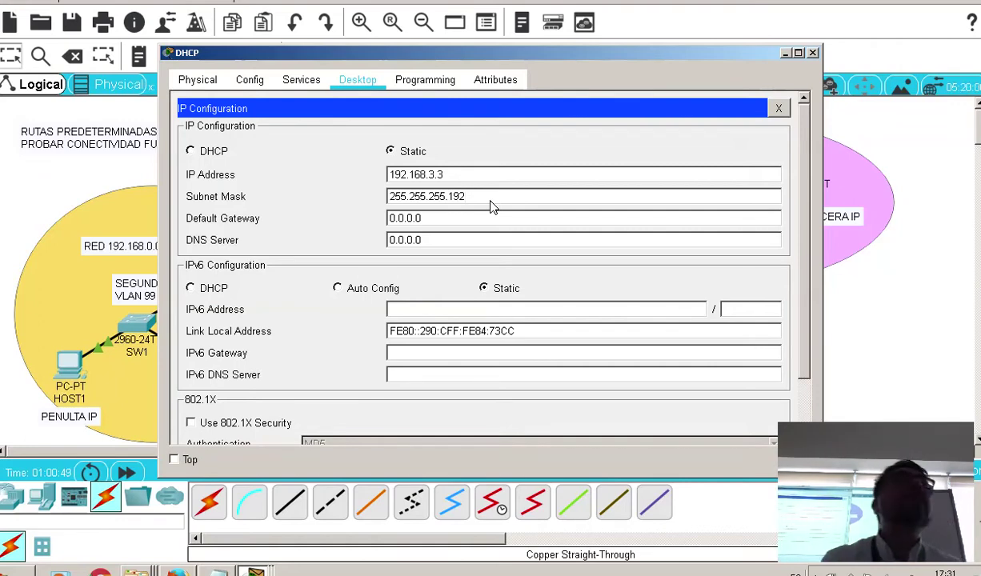
pyautogui.press('Tab')
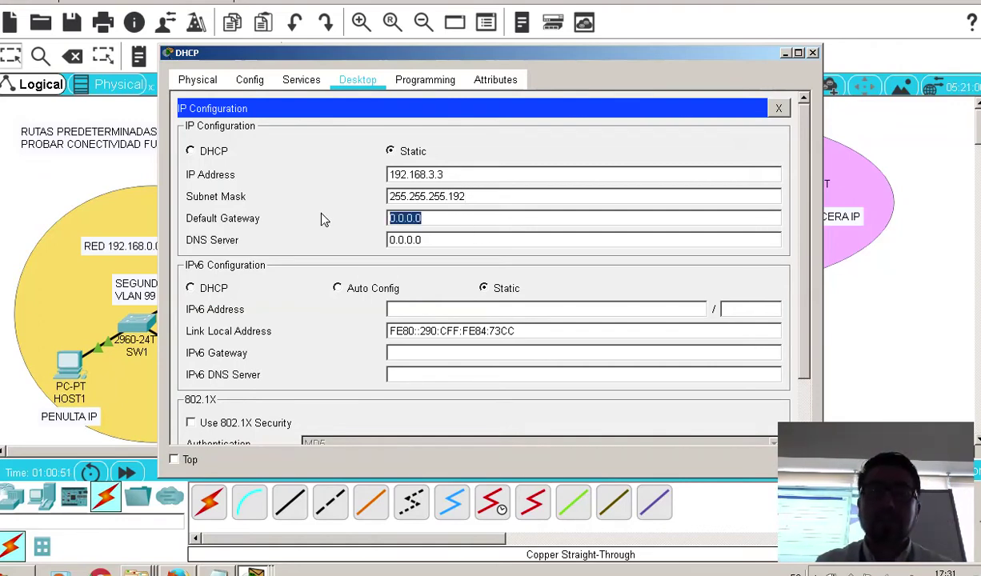
pyautogui.write('192.168')
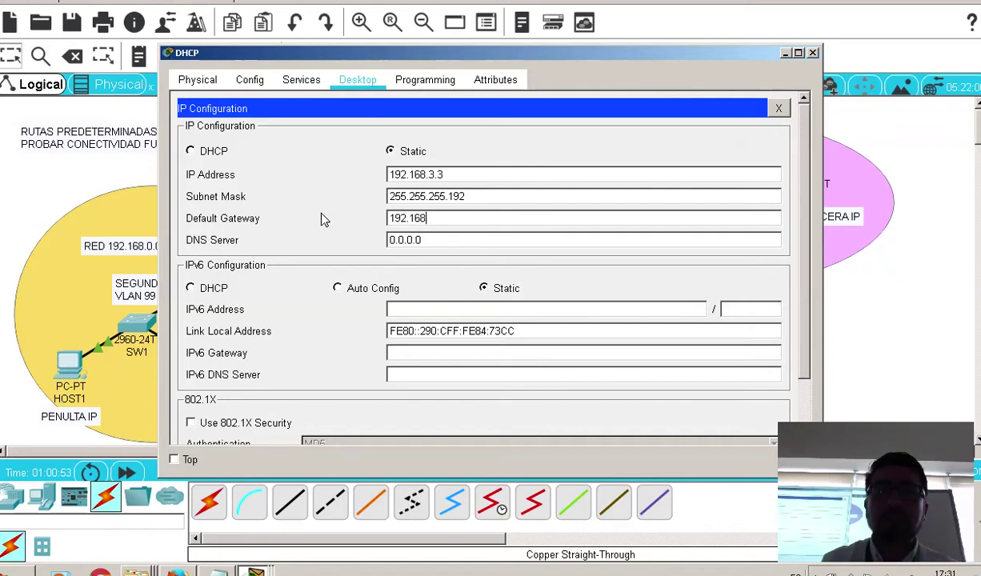
pyautogui.write('.3.1')
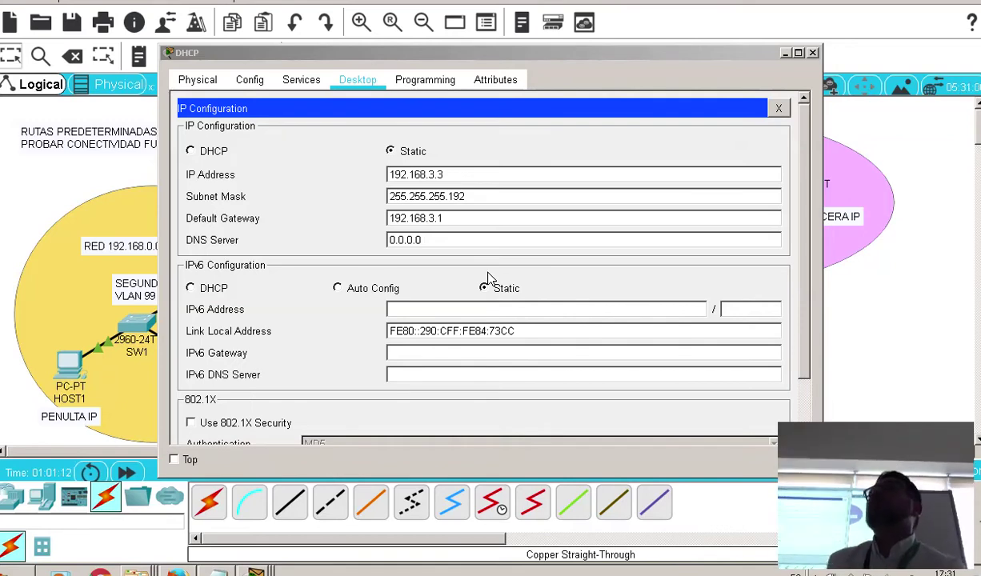
pyautogui.click(776, 108)
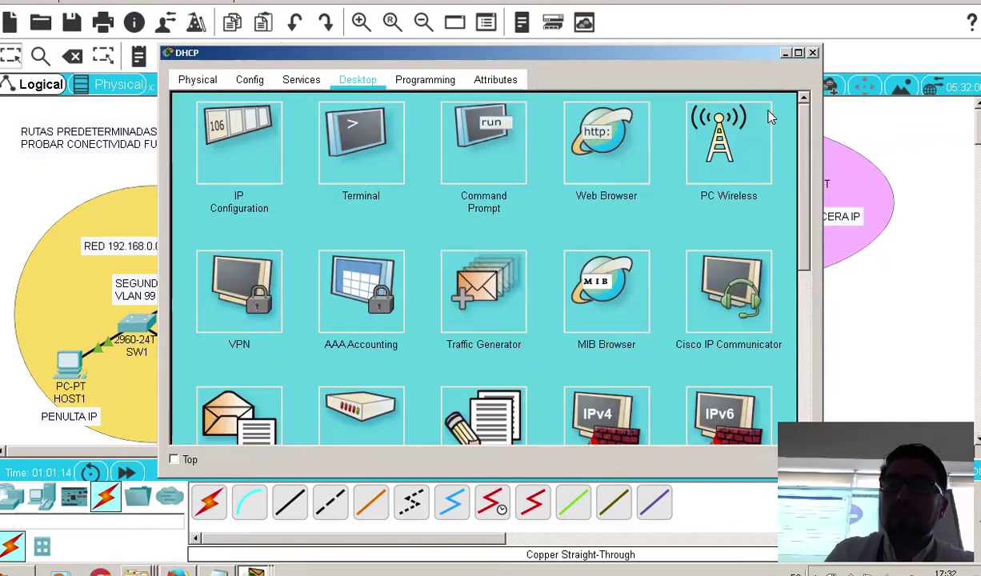
# Turn DHCP on, set serverPool gateway 192.168.3.1, start 192.168.3.4, 10 users, and save
pyautogui.click(303, 80)
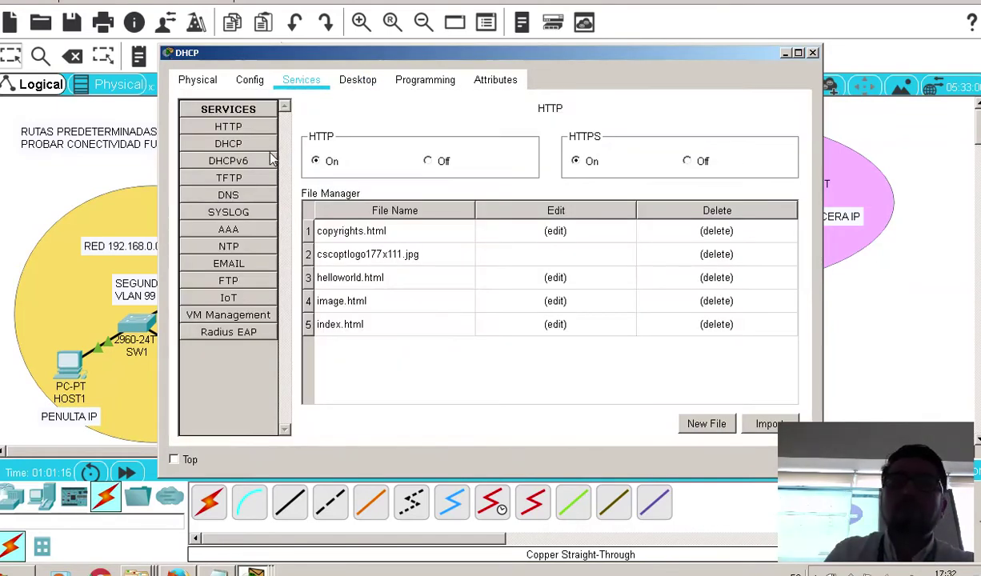
pyautogui.click(236, 147)
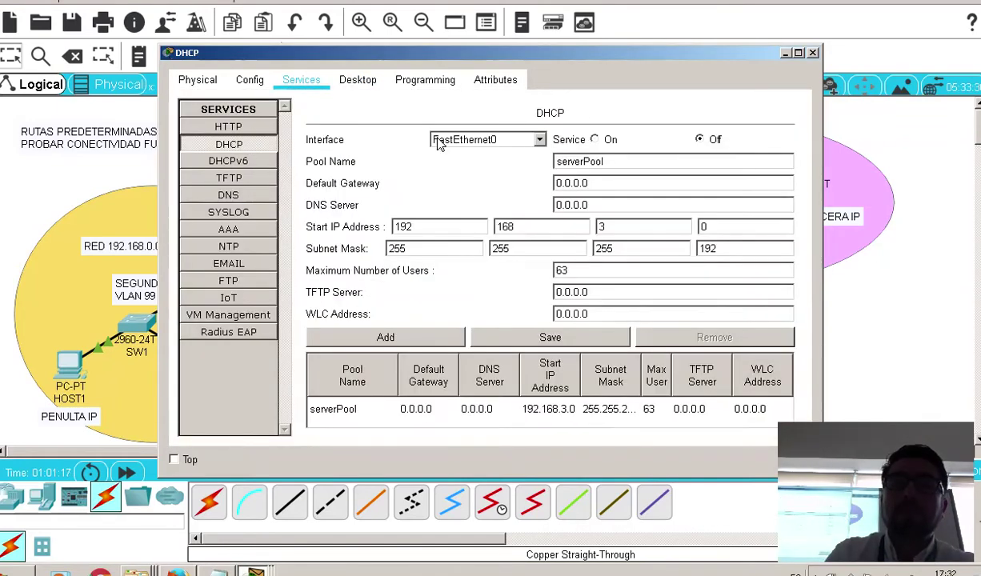
pyautogui.click(598, 140)
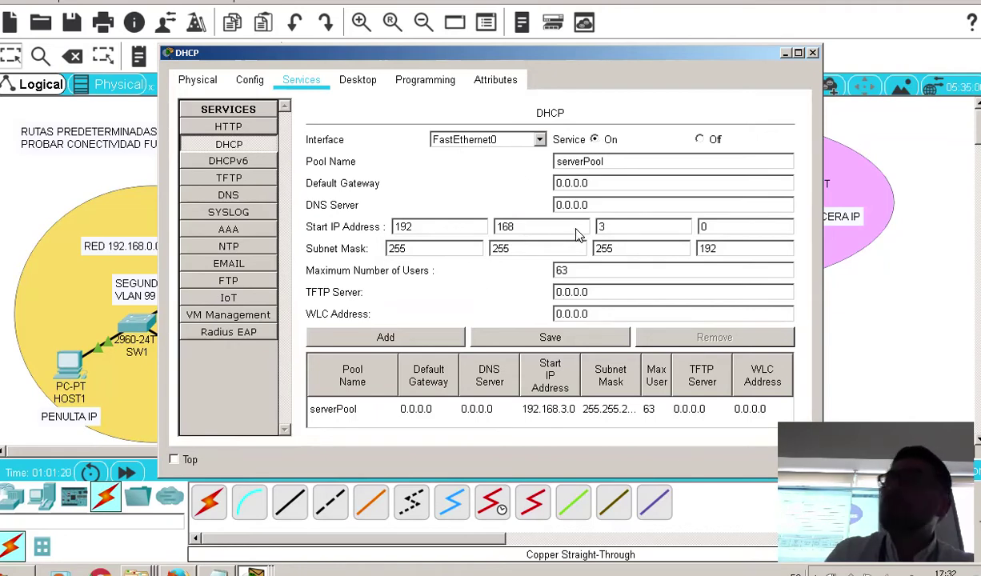
pyautogui.moveTo(593, 183); pyautogui.dragTo(387, 188)
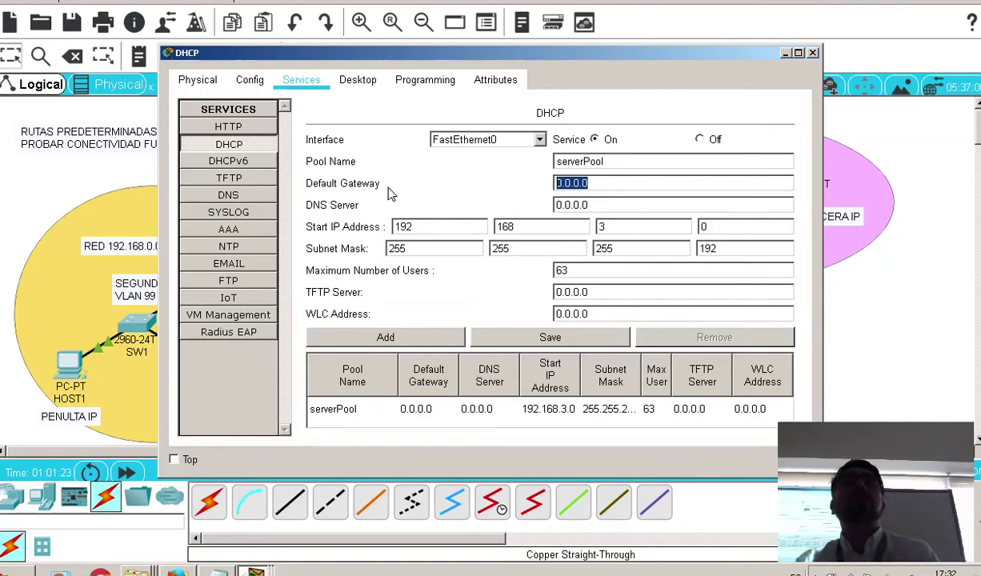
pyautogui.write('192')
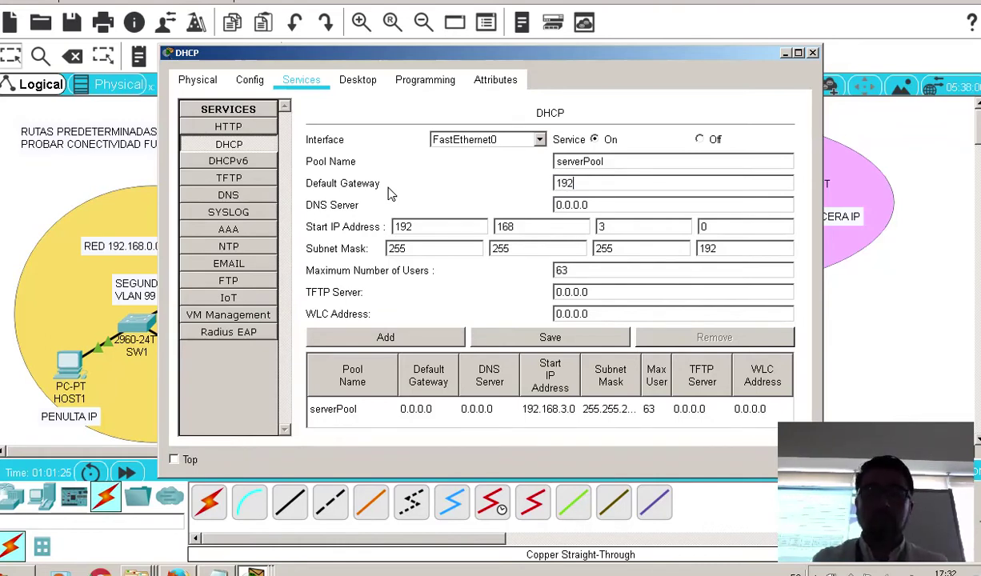
pyautogui.write('.168.3.1')
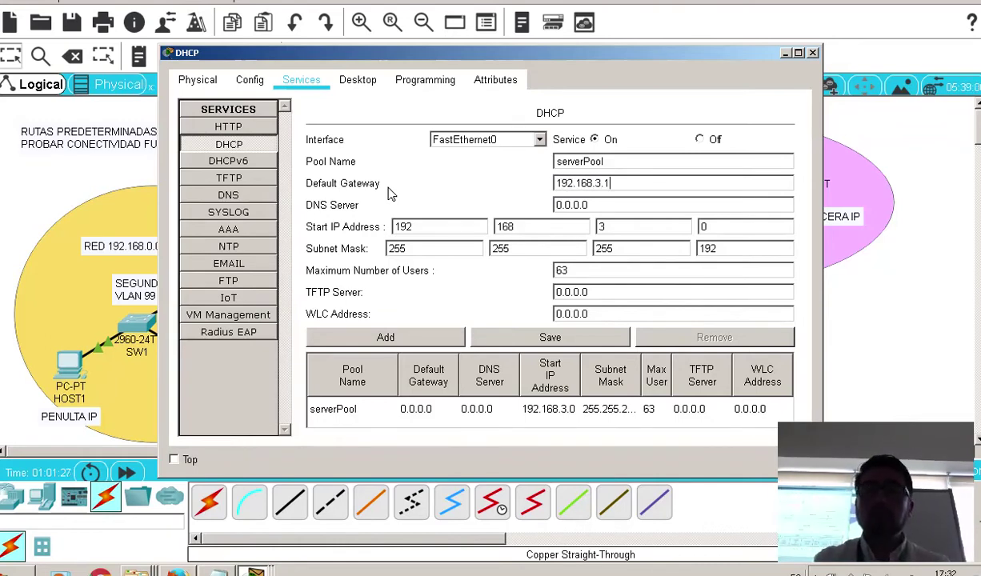
pyautogui.click(736, 228)
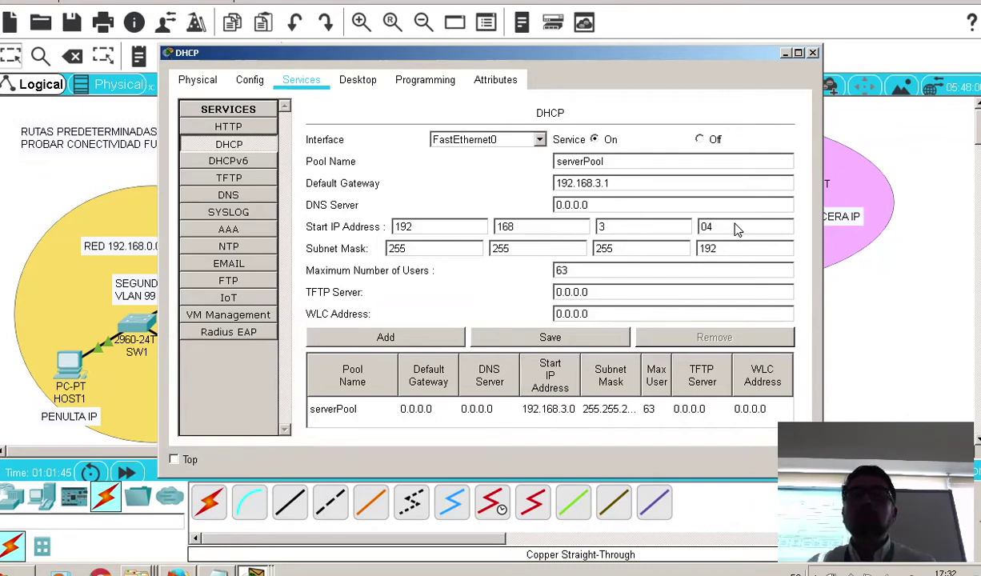
pyautogui.press('BackSpace')
pyautogui.press('BackSpace')
pyautogui.write('4')
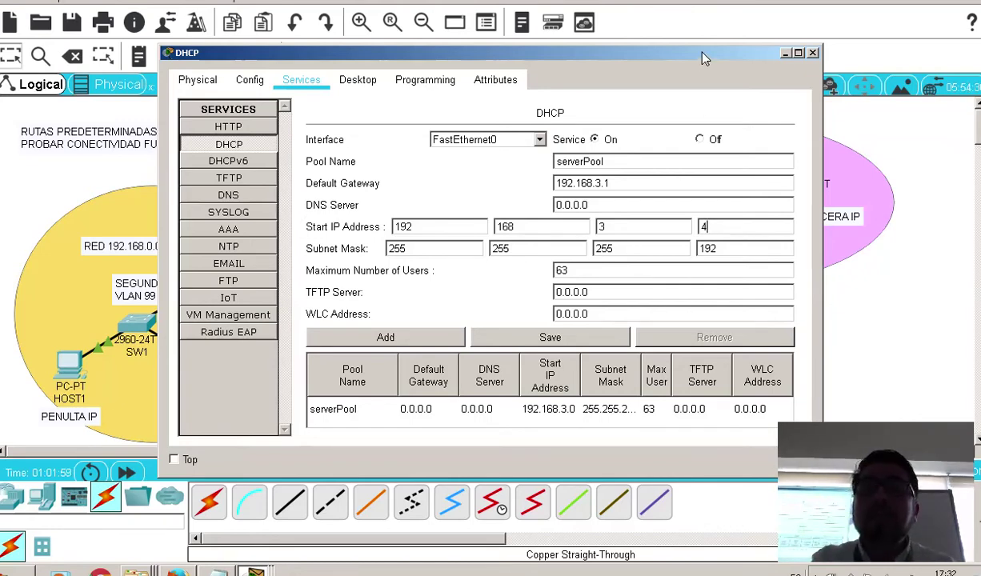
pyautogui.moveTo(703, 59); pyautogui.dragTo(657, 71)
pyautogui.press('Tab')
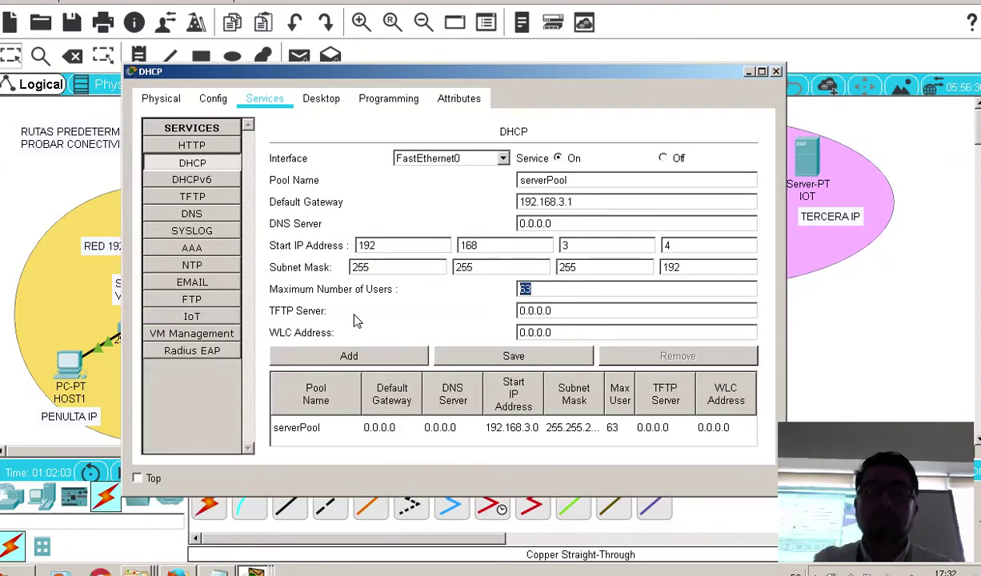
pyautogui.write('10')
pyautogui.click(515, 359)
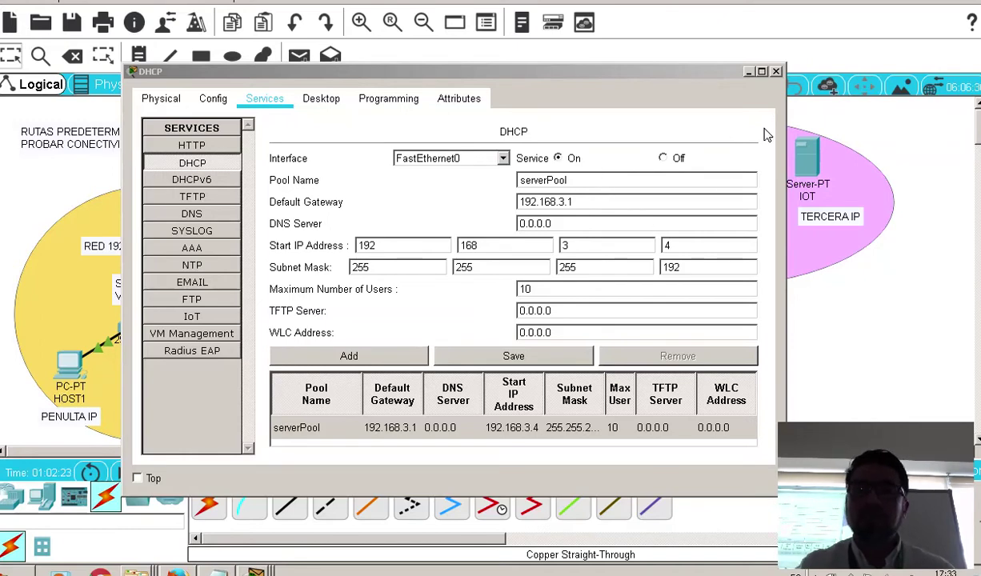
# Cable the DHCP server's FastEthernet0 to a FastEthernet port on SW2 with copper straight-through
pyautogui.click(775, 71)
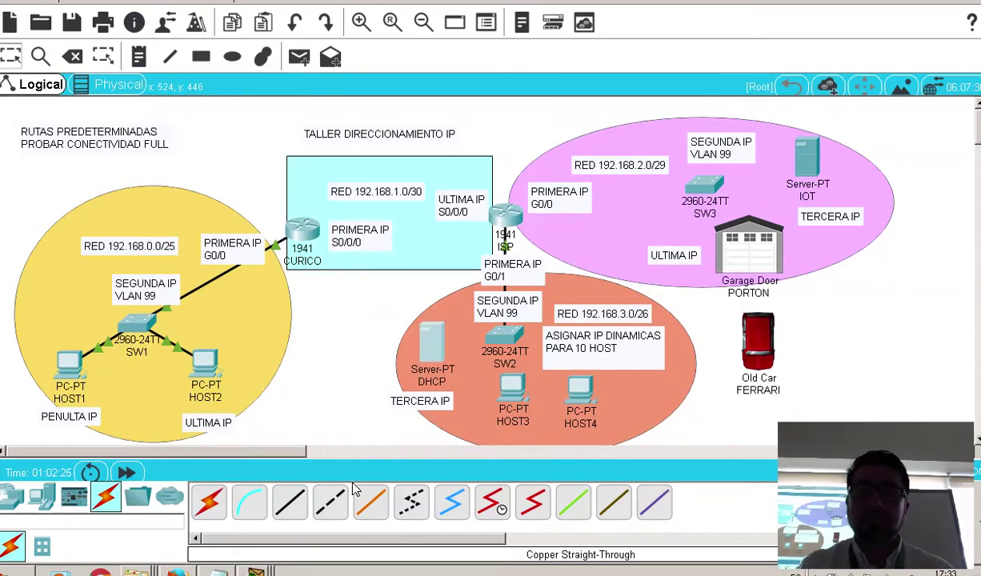
pyautogui.click(290, 502)
pyautogui.click(432, 340)
pyautogui.click(452, 336)
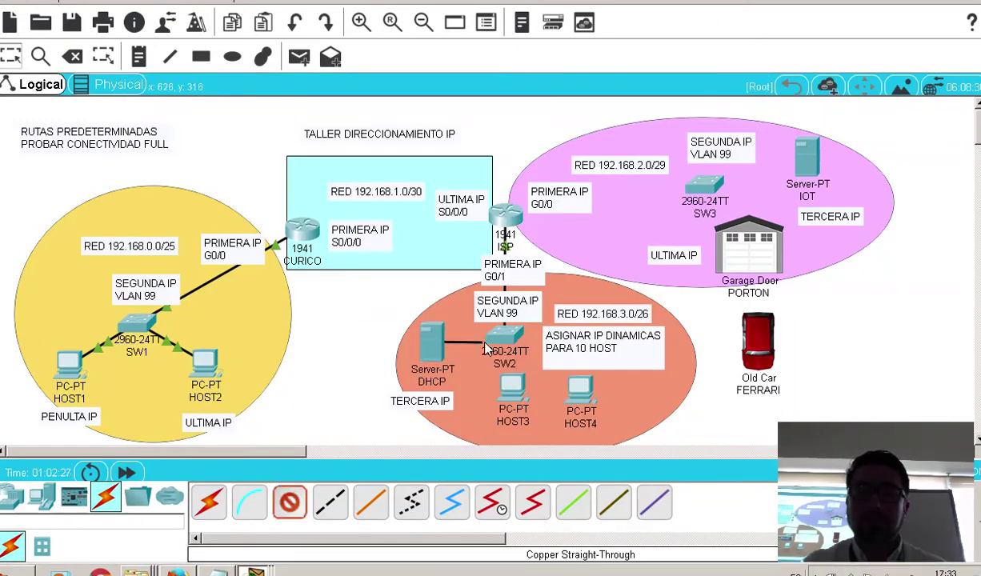
pyautogui.click(488, 340)
pyautogui.click(548, 75)
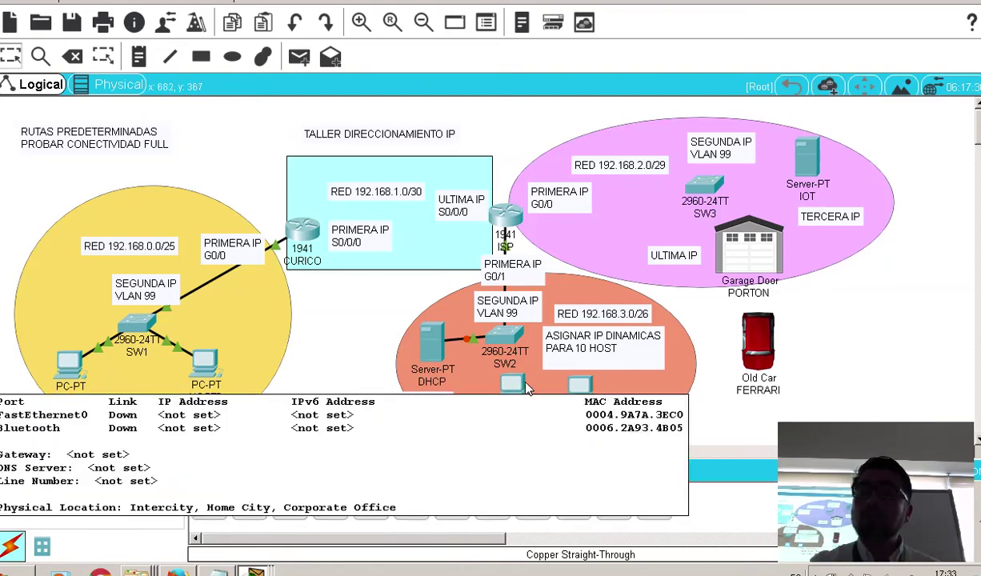
# Switch HOST3's IP Configuration from Static to DHCP
pyautogui.click(498, 405)
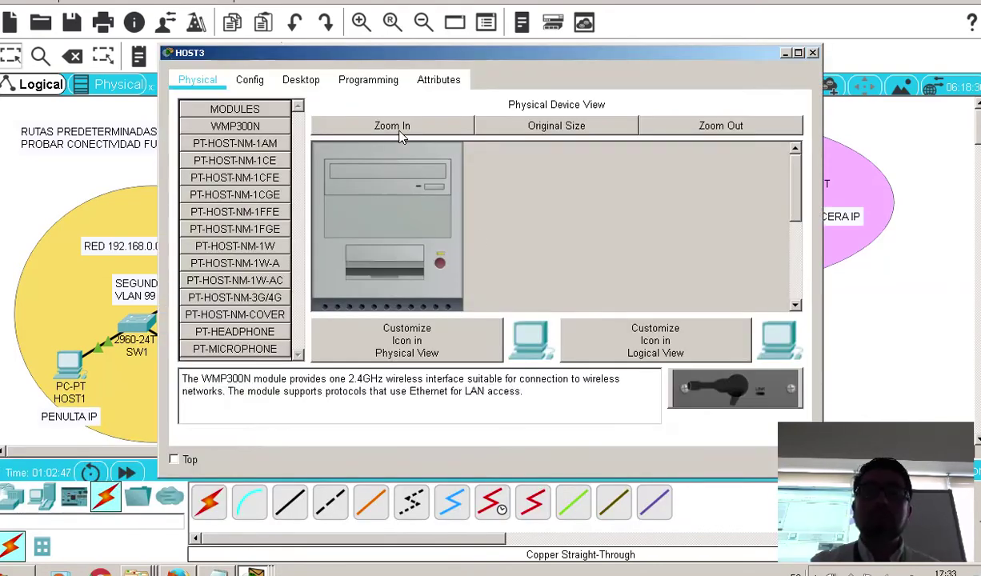
pyautogui.click(316, 80)
pyautogui.click(246, 130)
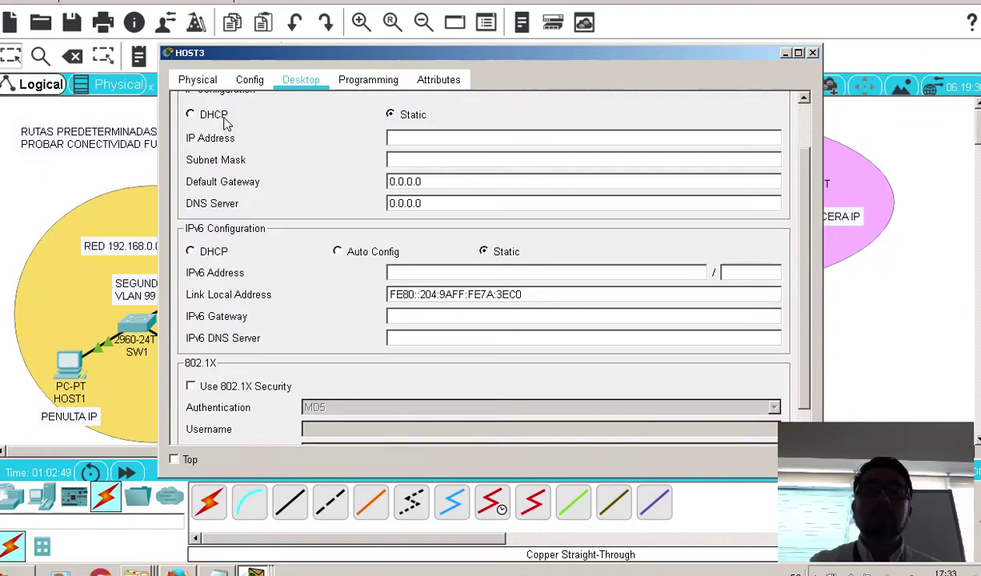
pyautogui.click(190, 174)
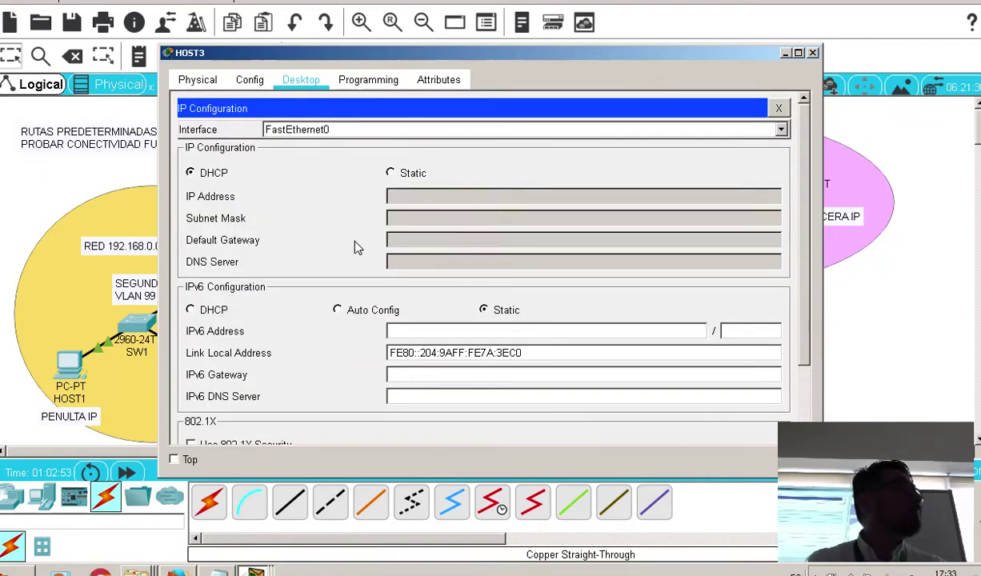
pyautogui.click(813, 53)
# Switch HOST4's IP Configuration from Static to DHCP as well
pyautogui.click(570, 381)
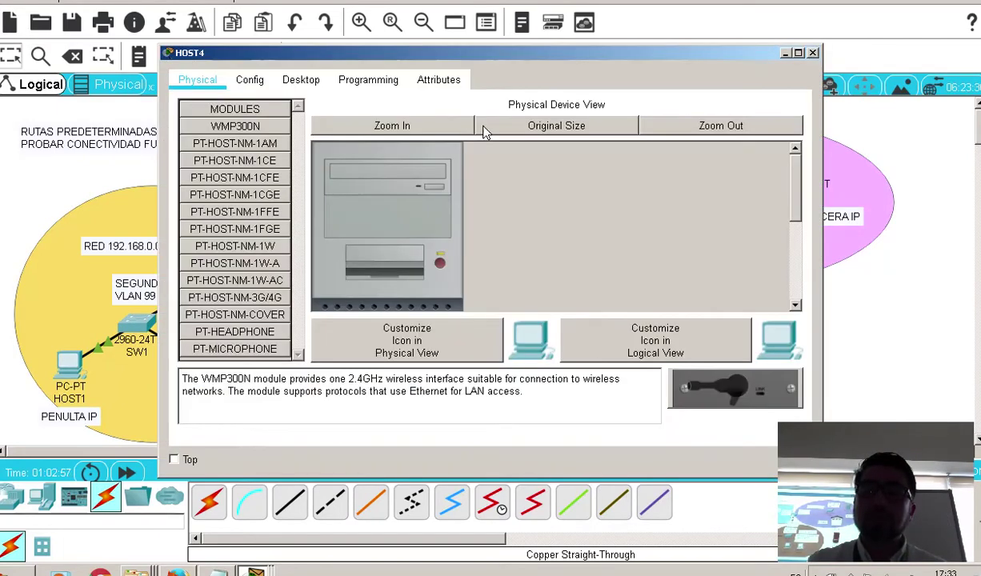
pyautogui.click(304, 81)
pyautogui.click(241, 133)
pyautogui.click(190, 115)
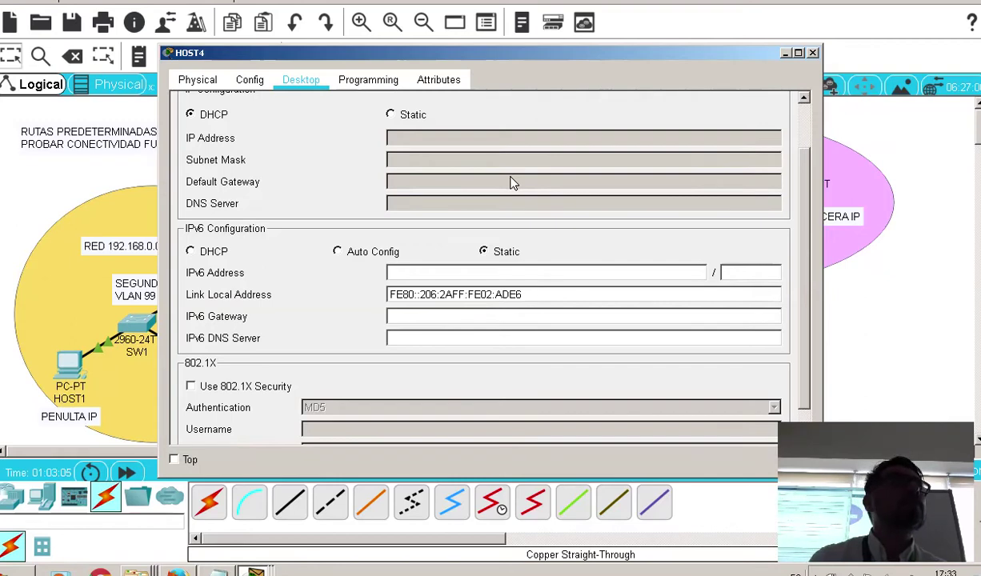
pyautogui.click(813, 52)
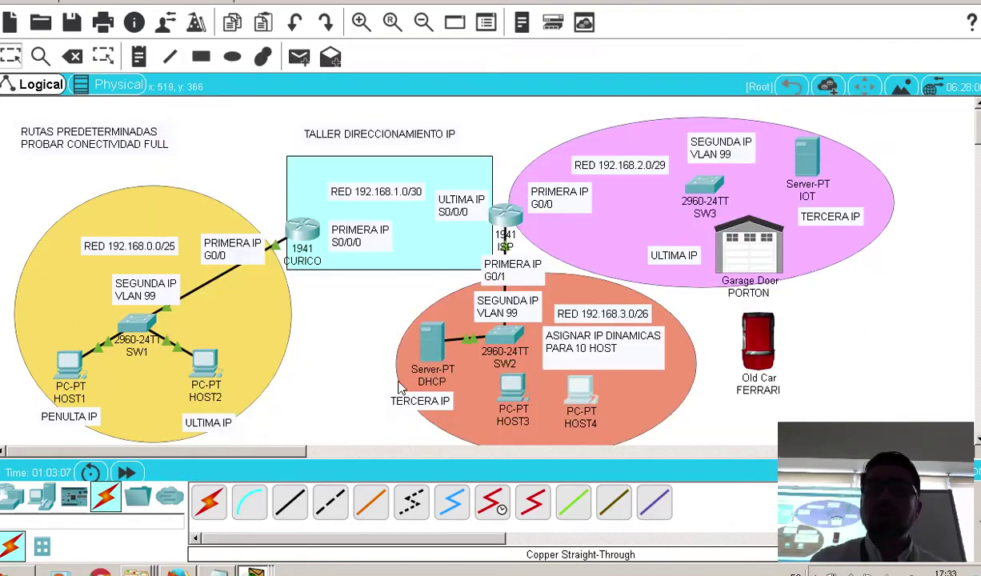
# Connect HOST3's FastEthernet0 to SW2 Fa0/24 and HOST4's FastEthernet0 to another free SW2 port
pyautogui.click(507, 392)
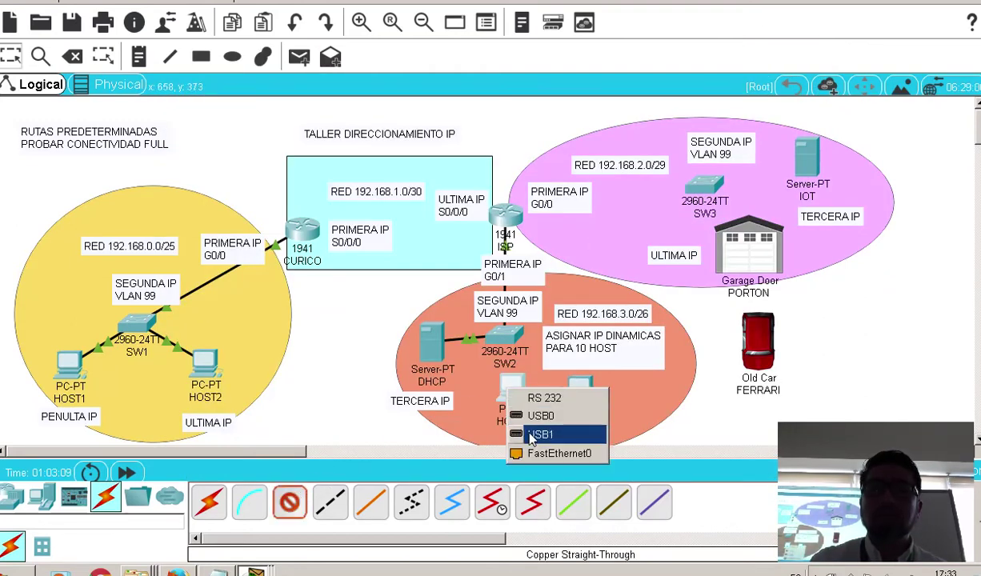
pyautogui.click(552, 450)
pyautogui.click(502, 340)
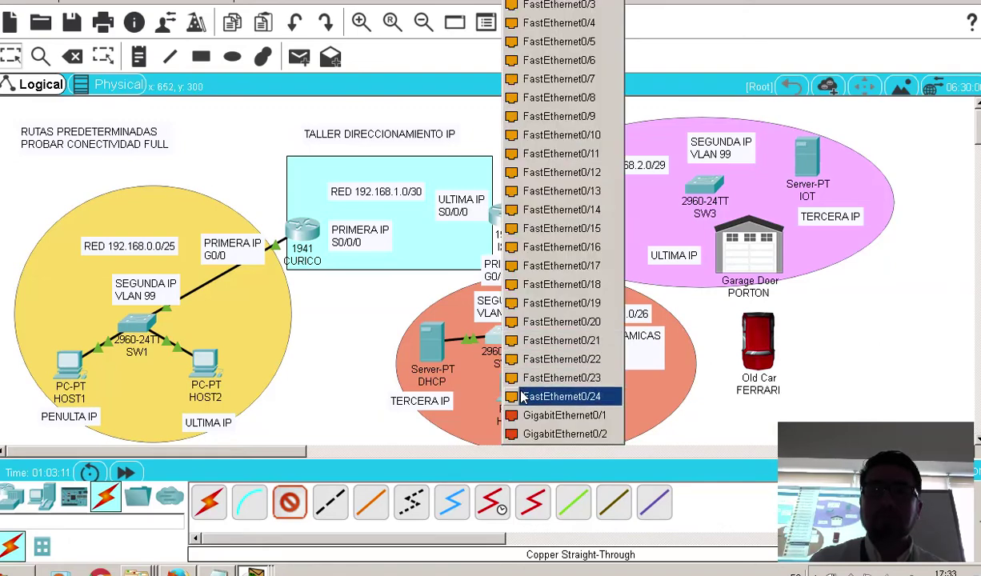
pyautogui.click(520, 396)
pyautogui.click(579, 394)
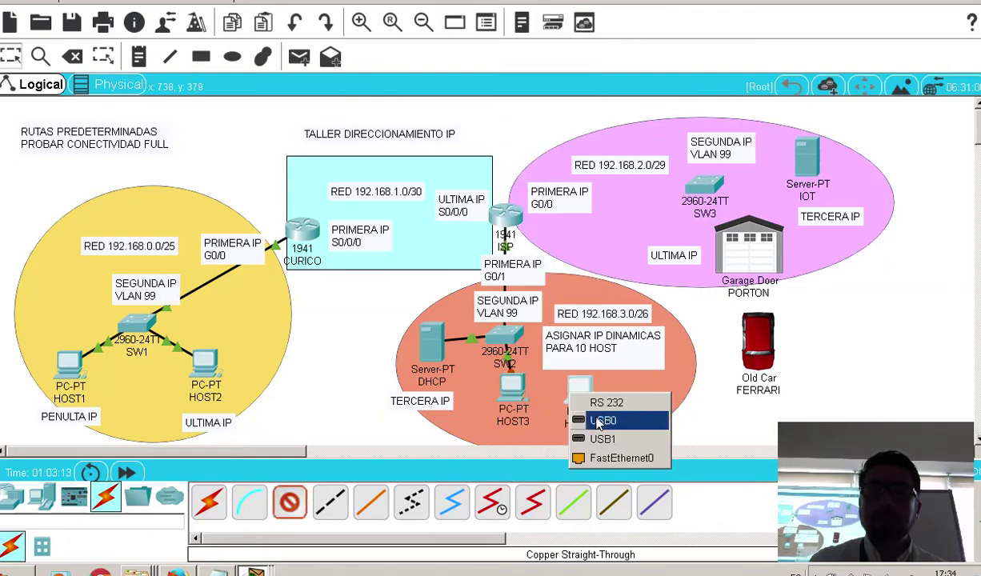
pyautogui.click(574, 453)
pyautogui.click(516, 357)
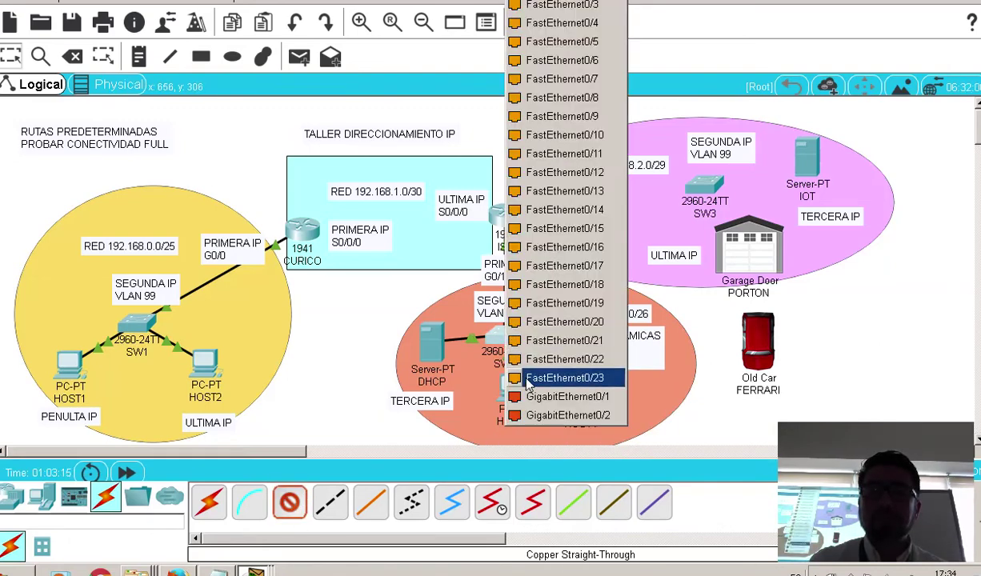
pyautogui.click(517, 358)
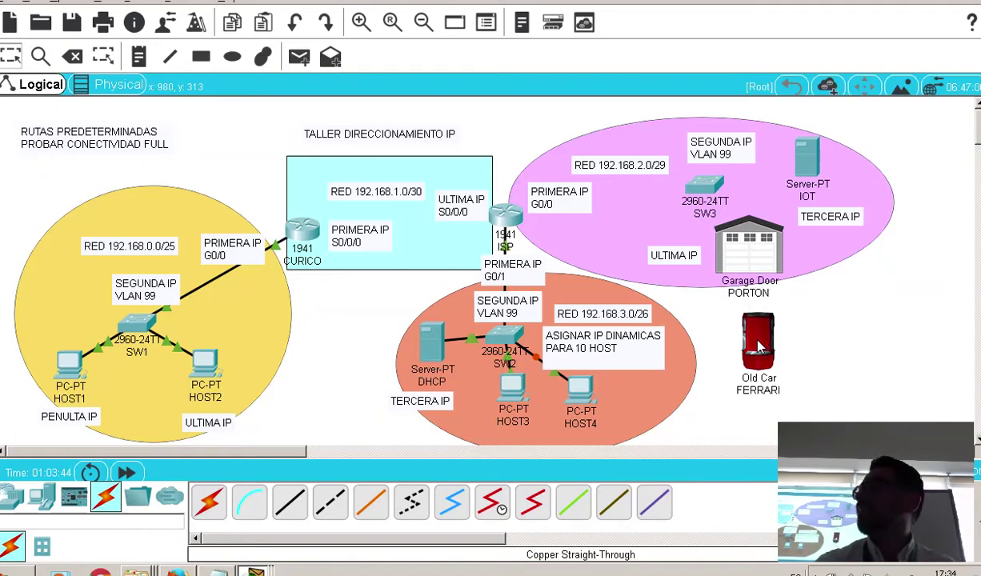
# Shift the Old Car FERRARI a little lower and turn the car off
pyautogui.moveTo(760, 345); pyautogui.dragTo(760, 360)
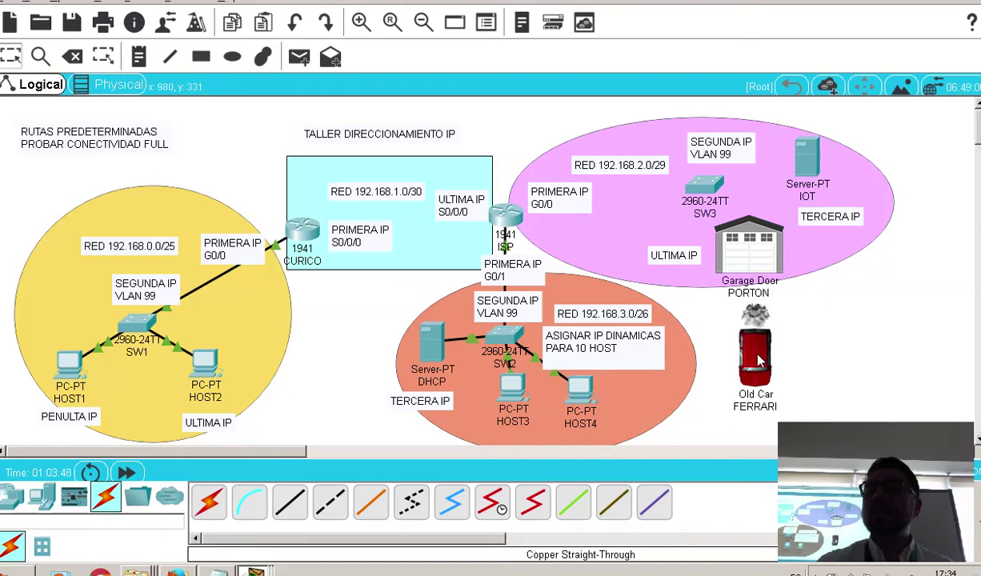
pyautogui.moveTo(760, 361)
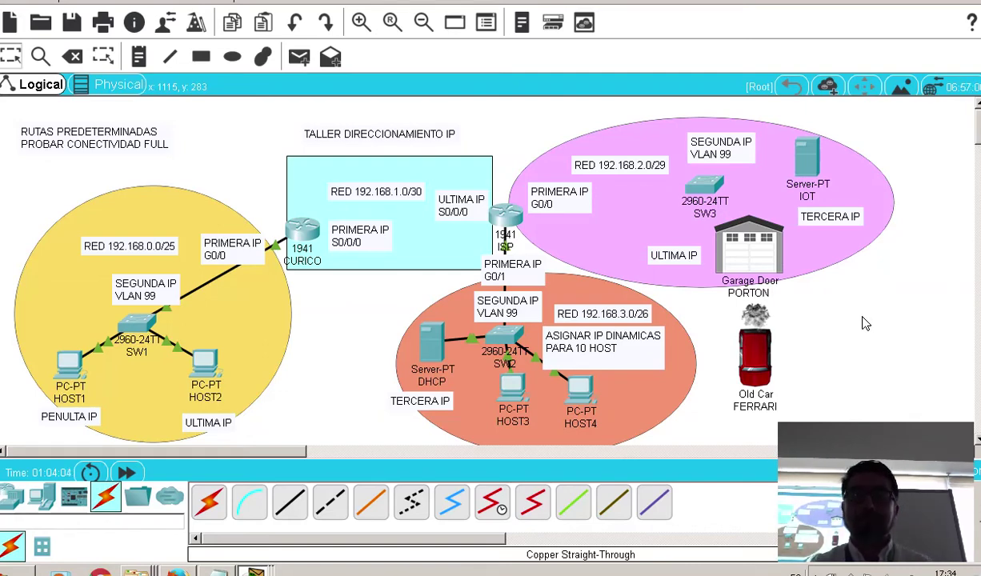
pyautogui.keyDown('alt'); pyautogui.click(756, 340); pyautogui.keyUp('alt')
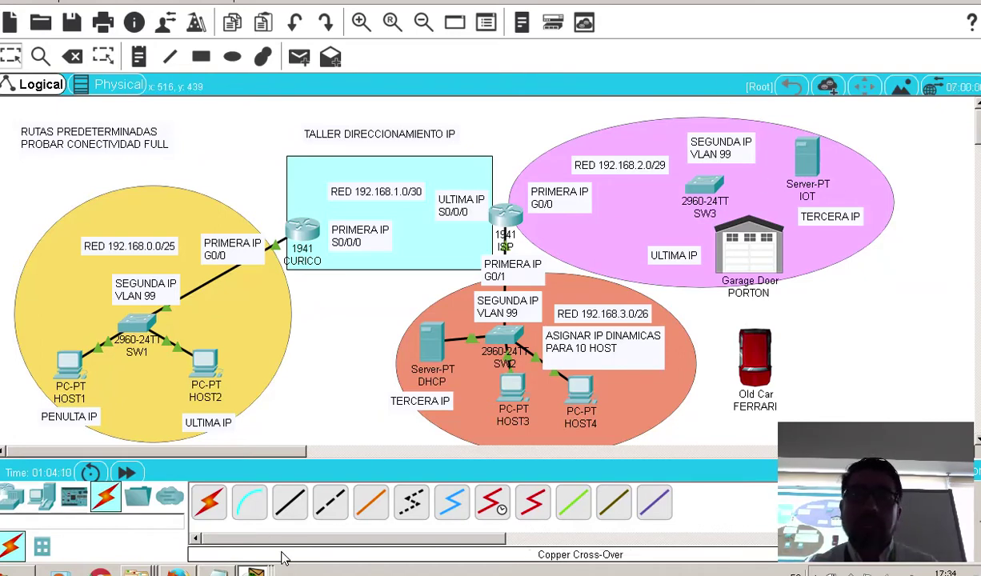
# Bring up the calculo ip notes and highlight the RED 192.168.2.0/29 line
pyautogui.hotkey('alt', 'Tab')
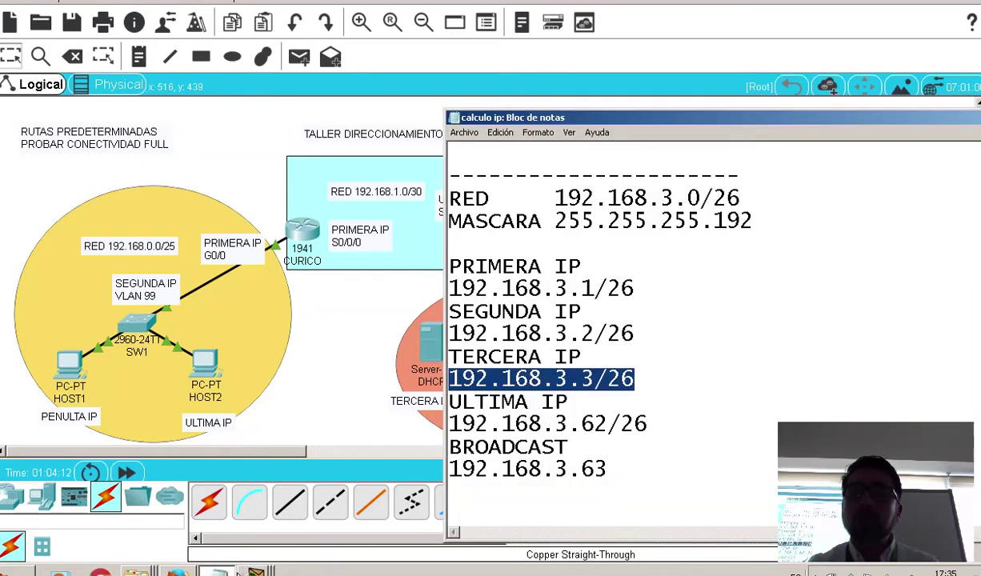
pyautogui.scroll(-5, 813, 303)
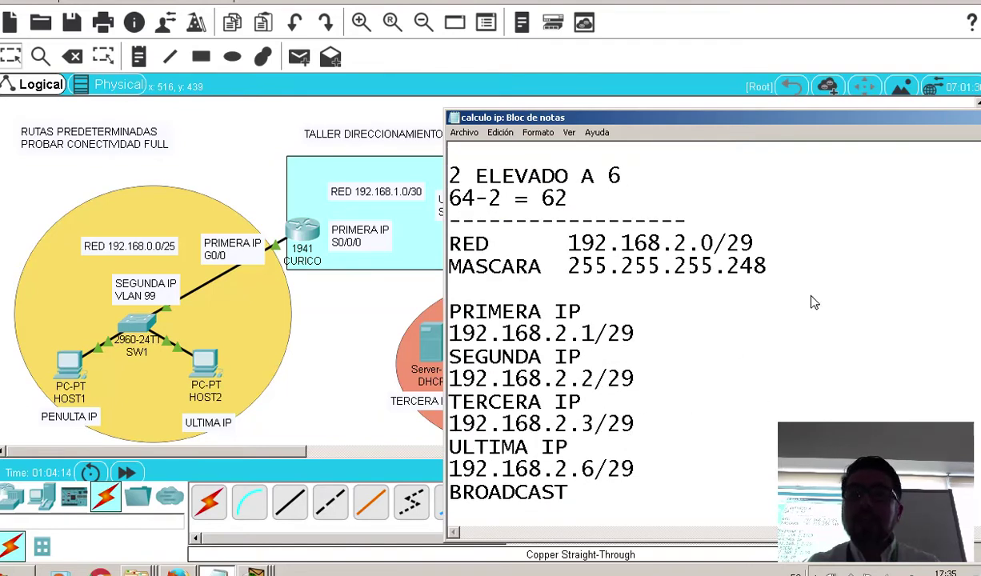
pyautogui.moveTo(774, 243); pyautogui.dragTo(414, 236)
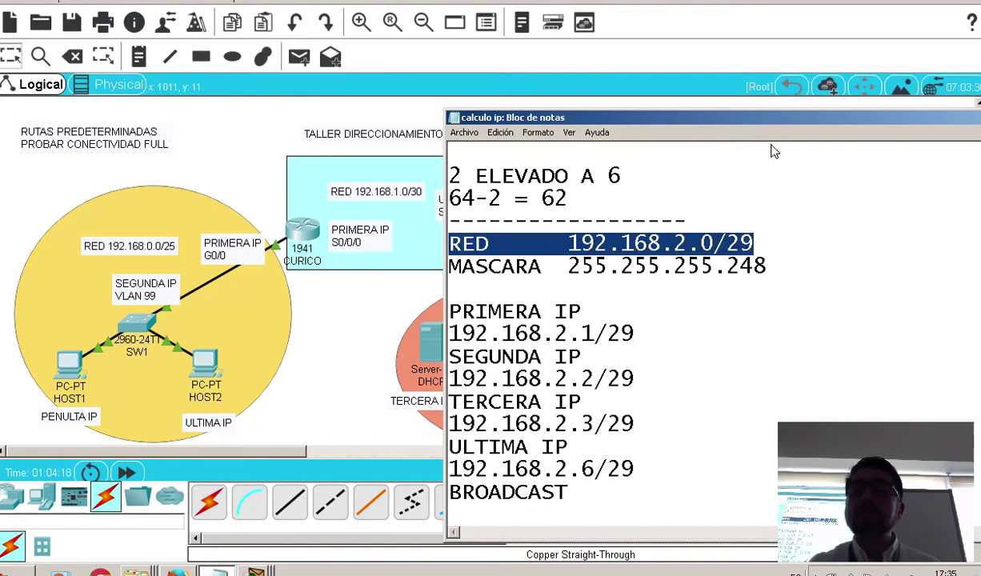
pyautogui.moveTo(744, 117); pyautogui.dragTo(616, 331)
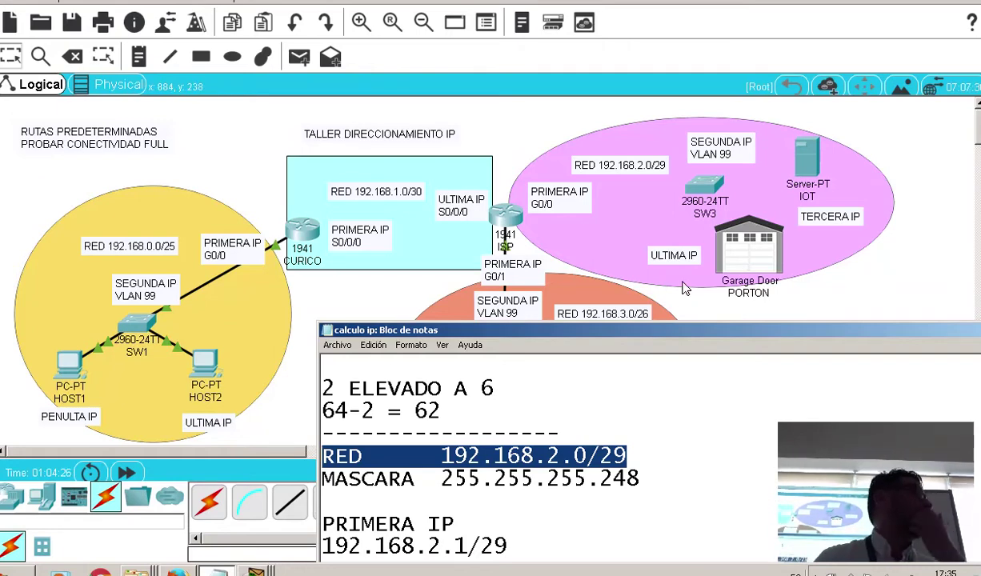
pyautogui.moveTo(661, 328); pyautogui.dragTo(607, 128)
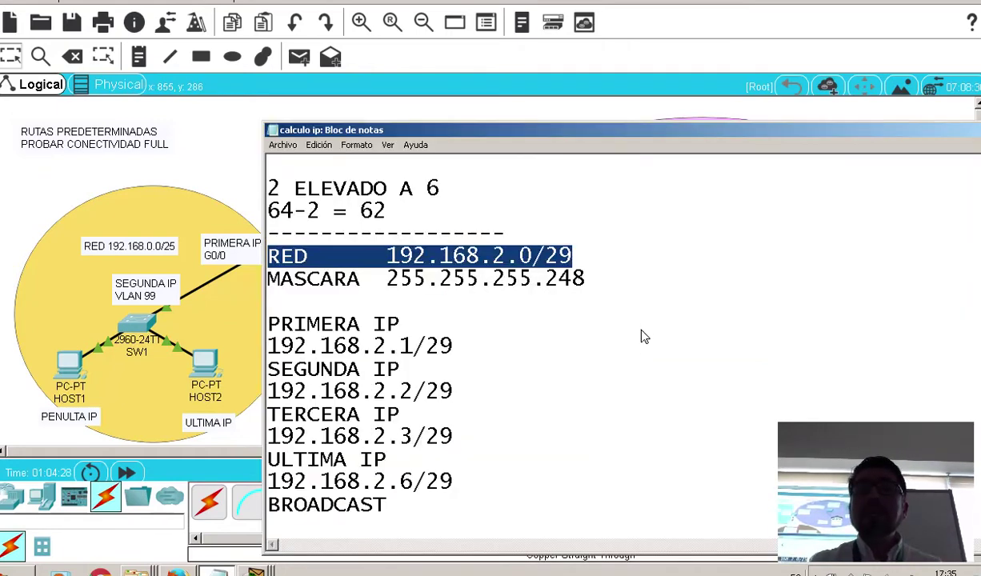
pyautogui.click(624, 349)
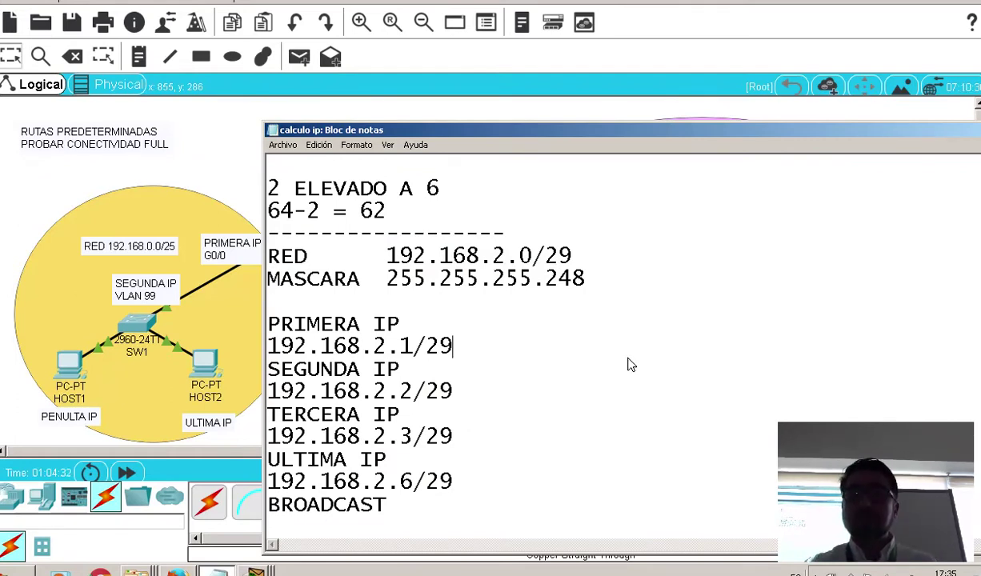
# Review the /29 mask 255.255.255.248 and broadcast 192.168.2.7, then return to the diagram
pyautogui.moveTo(587, 253); pyautogui.dragTo(565, 255)
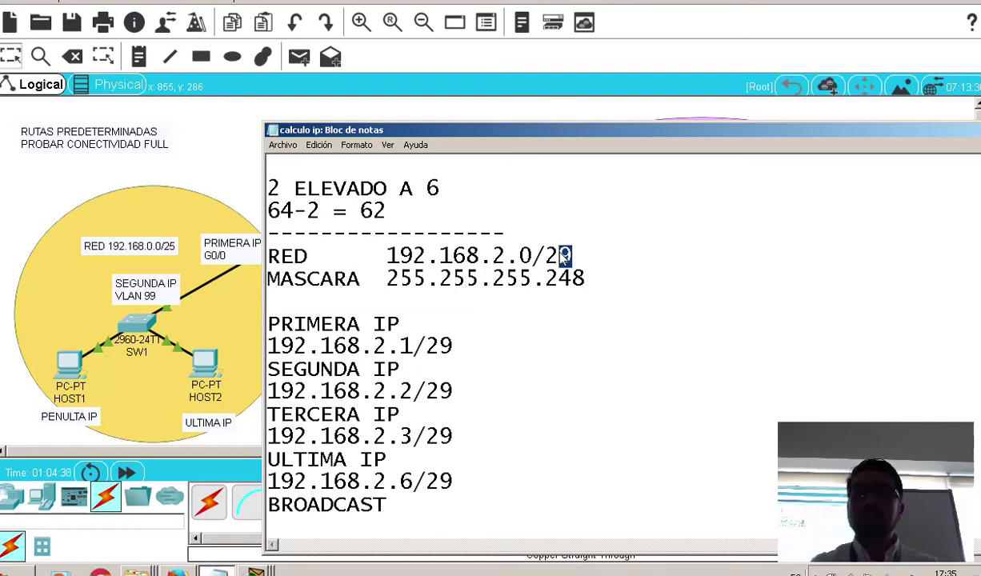
pyautogui.scroll(-2, 552, 268)
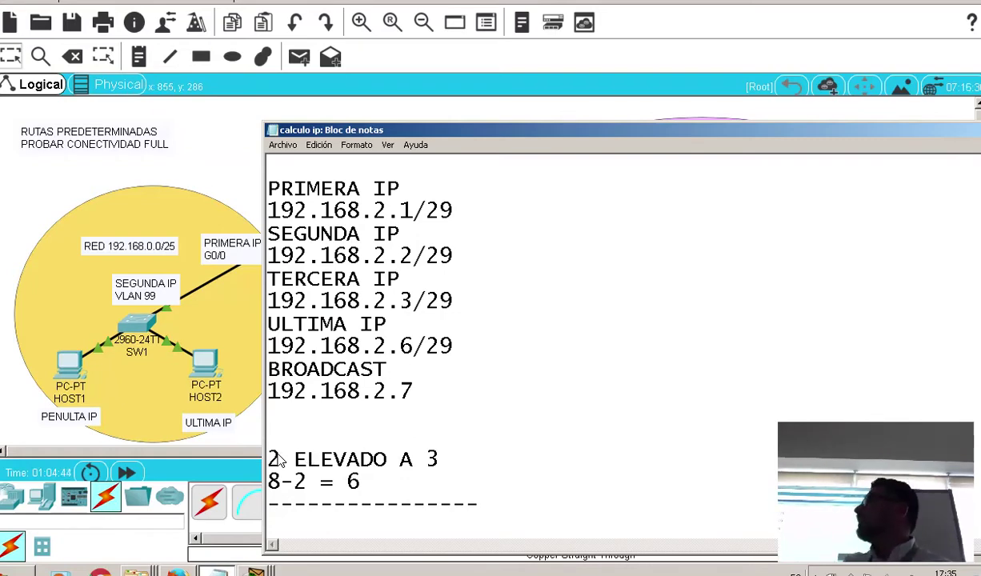
pyautogui.scroll(1, 276, 458)
pyautogui.moveTo(571, 187); pyautogui.dragTo(559, 187)
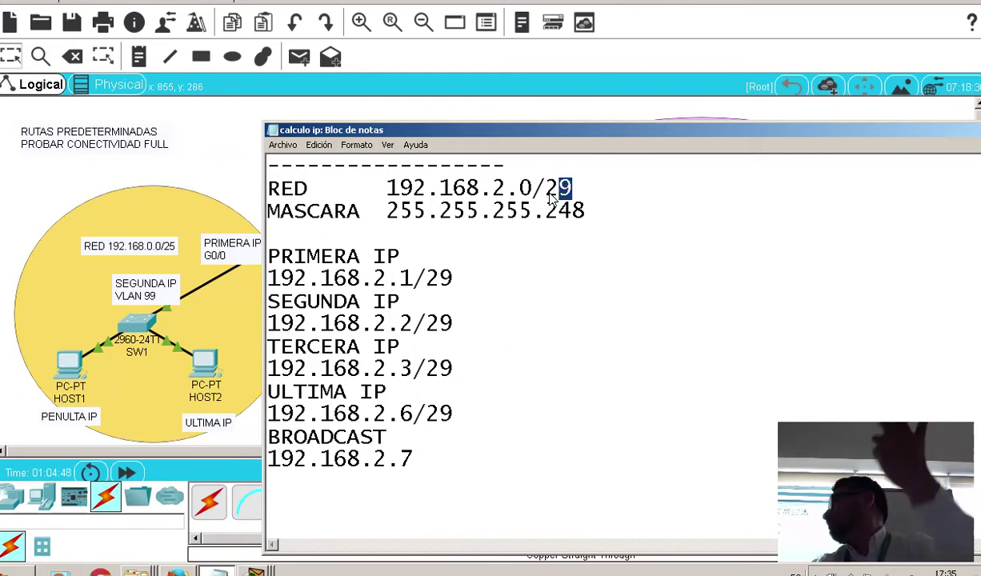
pyautogui.scroll(-2, 536, 335)
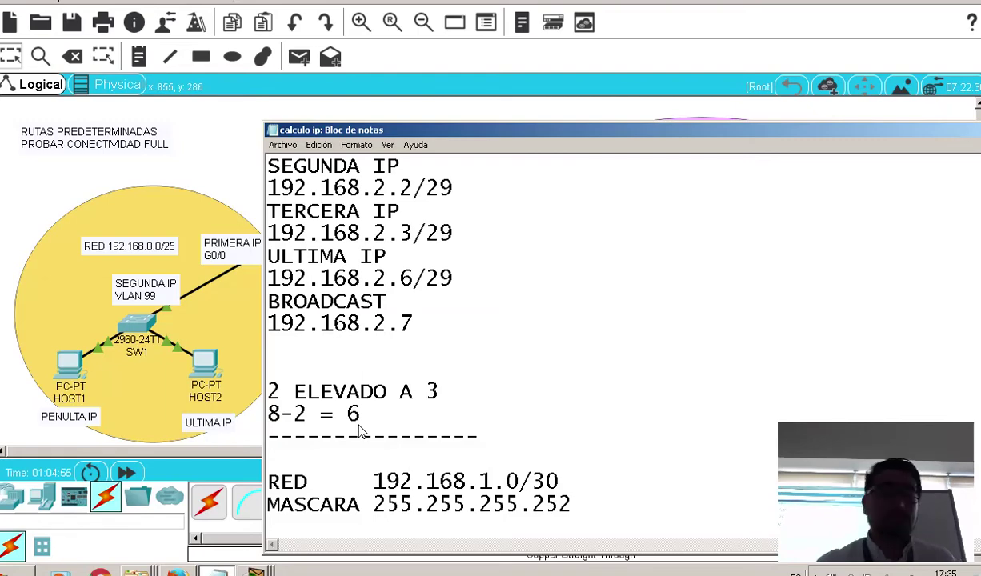
pyautogui.scroll(2, 360, 432)
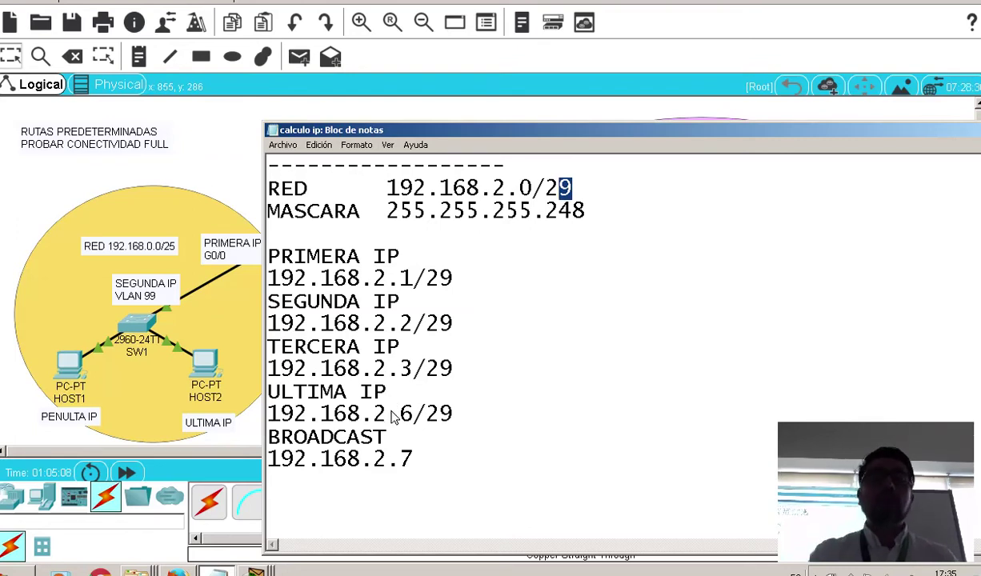
pyautogui.click(436, 471)
pyautogui.scroll(-1, 437, 470)
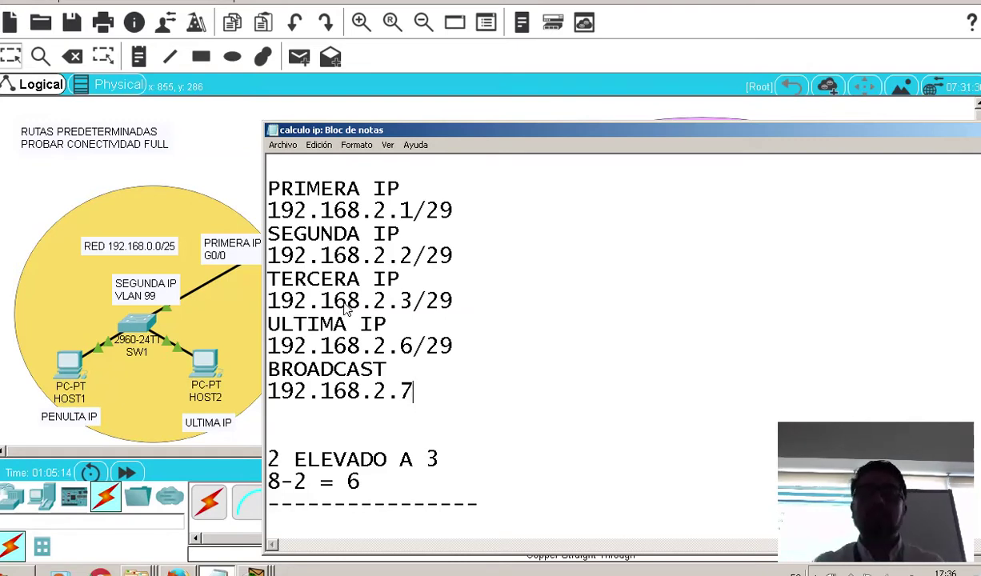
pyautogui.scroll(1, 429, 295)
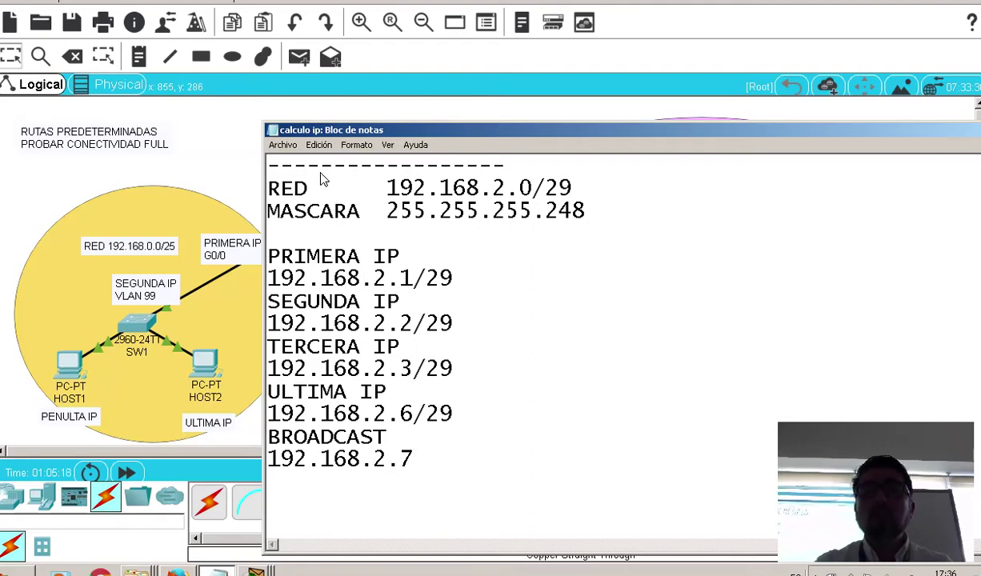
pyautogui.click(214, 126)
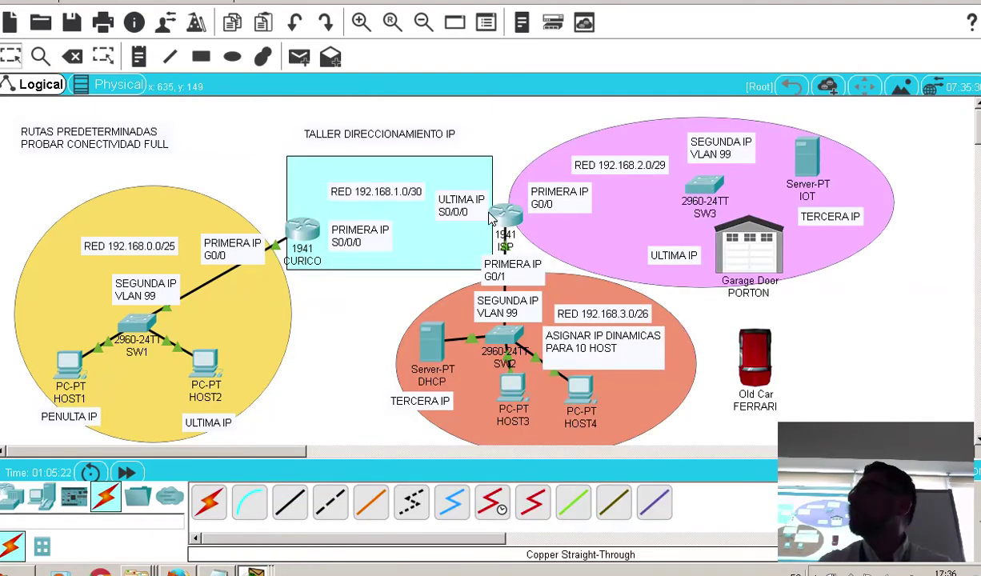
# In the ISP router's CLI, leave G0/1 and enter interface g0/0 configuration
pyautogui.moveTo(495, 219)
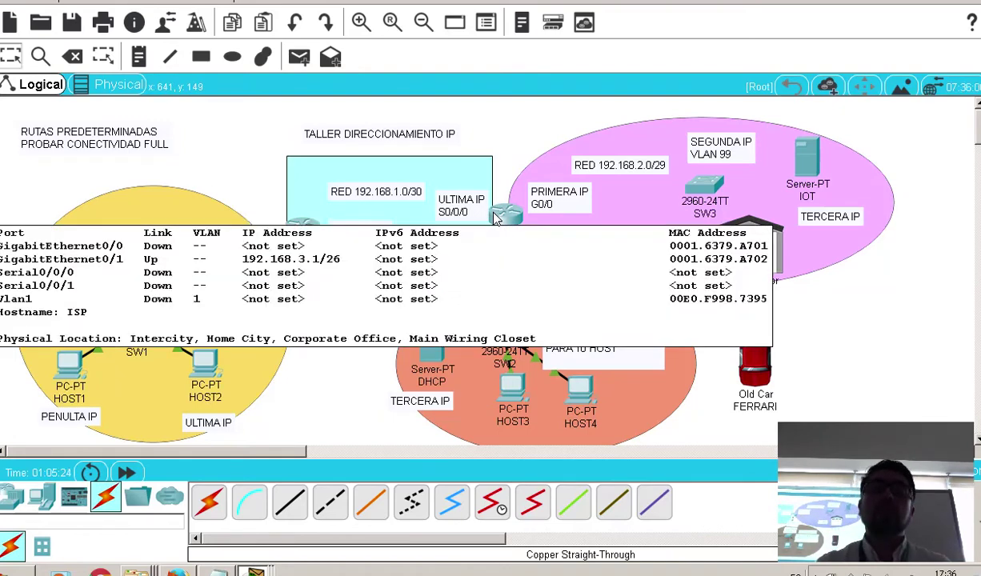
pyautogui.click(495, 219)
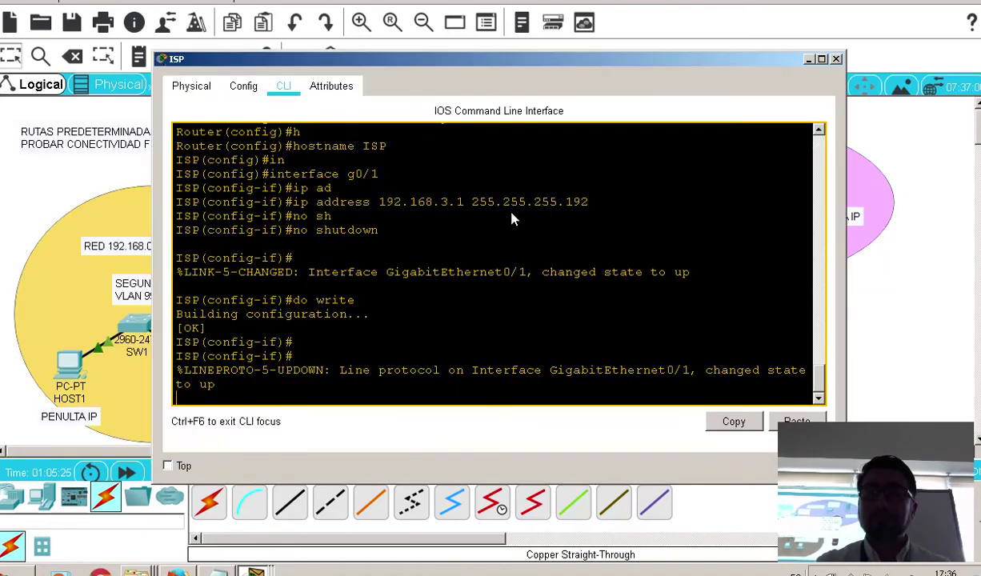
pyautogui.press('Return')
pyautogui.write('exit')
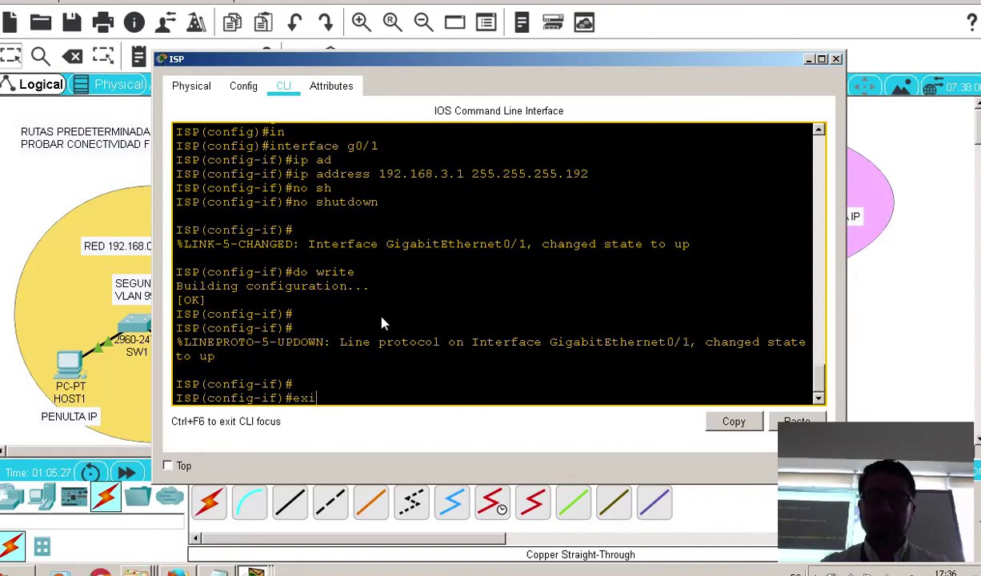
pyautogui.press('Return')
pyautogui.press('Return')
pyautogui.write('in')
pyautogui.press('Tab')
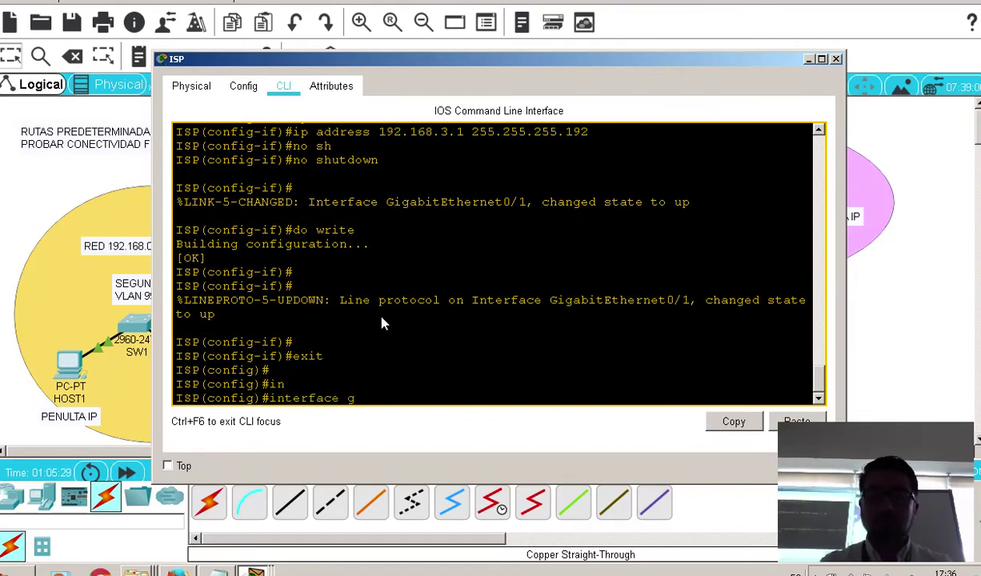
pyautogui.write('g0/0')
pyautogui.press('Return')
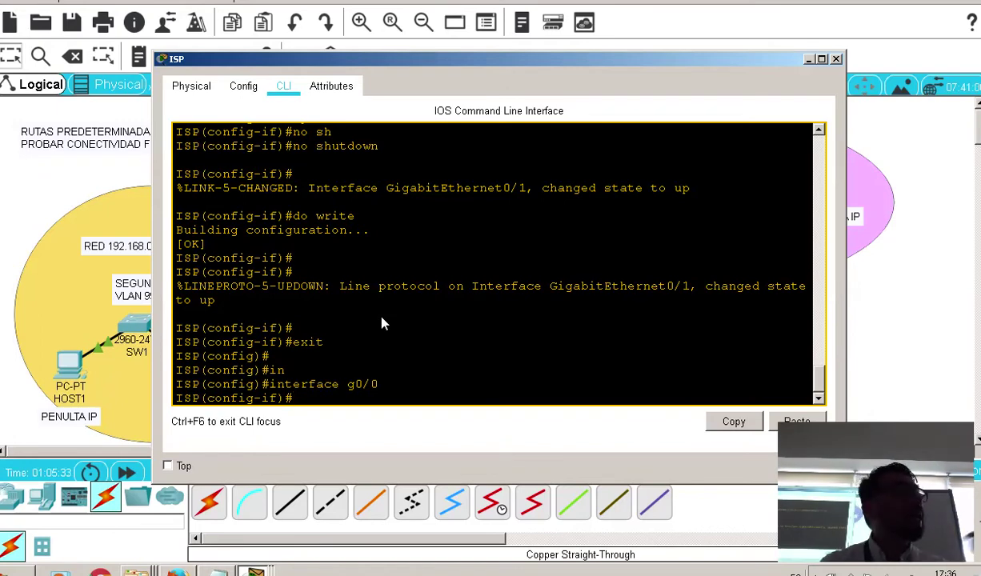
# Assign g0/0 address 192.168.2.1 with mask 255.255.255.248, checked against the IP notes
pyautogui.write('ip ad')
pyautogui.press('Tab')
pyautogui.write('19')
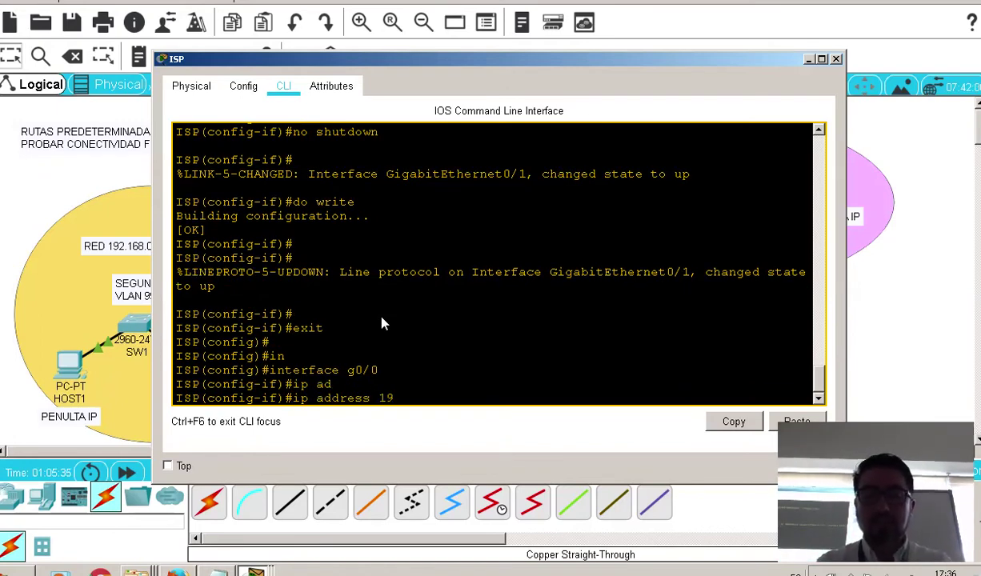
pyautogui.write('2.168.2')
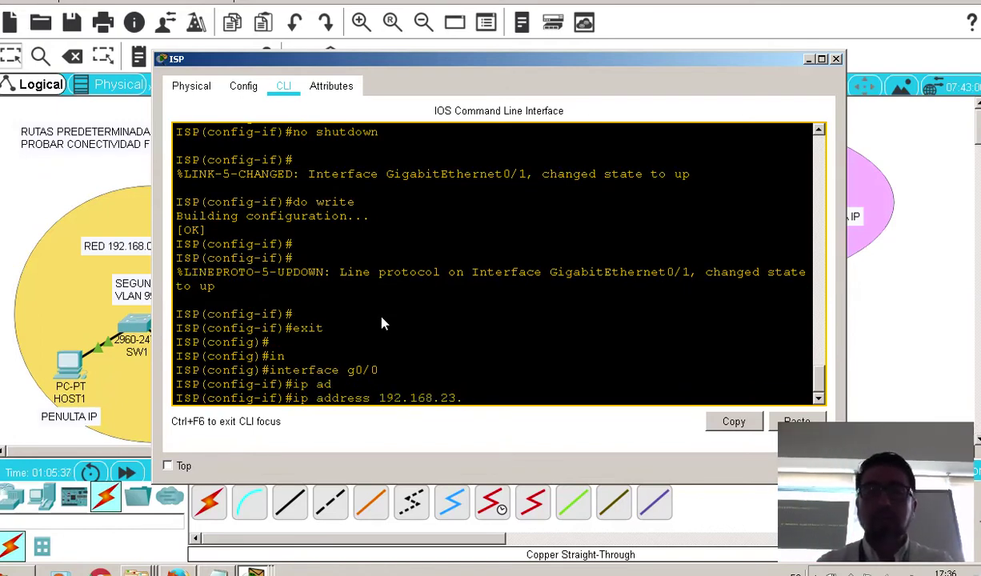
pyautogui.write('.1')
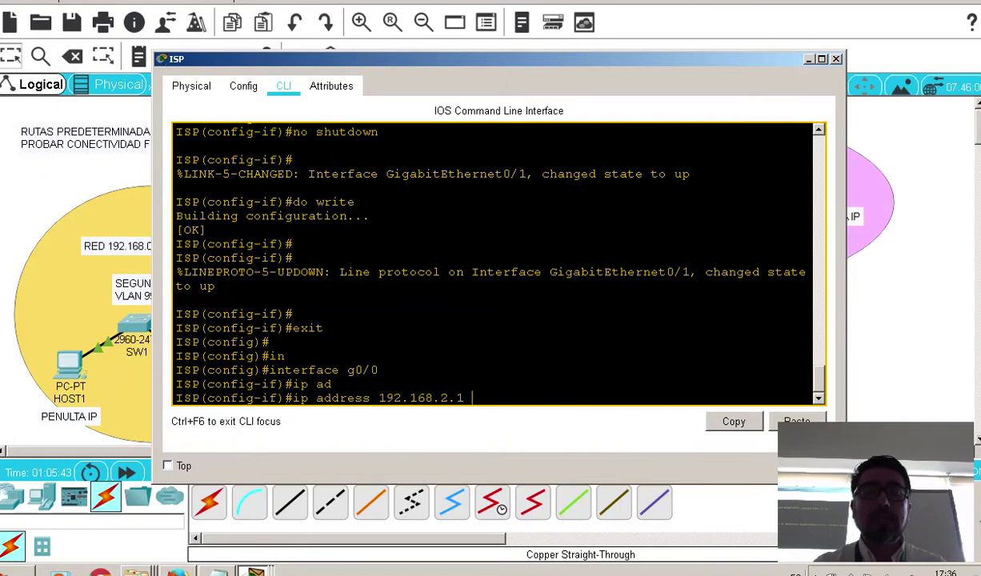
pyautogui.hotkey('alt', 'Tab')
pyautogui.moveTo(586, 211); pyautogui.dragTo(549, 218)
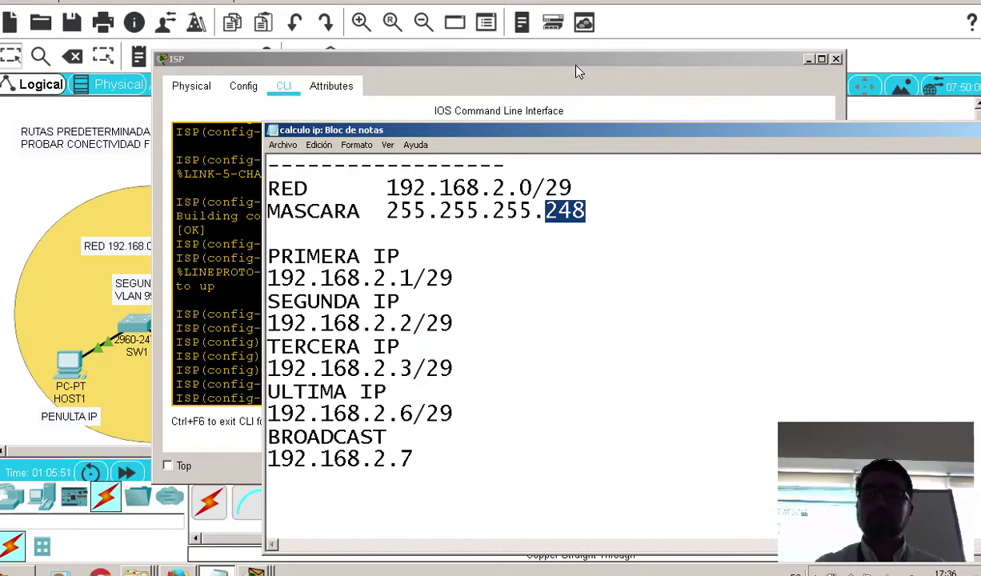
pyautogui.click(582, 107)
pyautogui.write('255.255.')
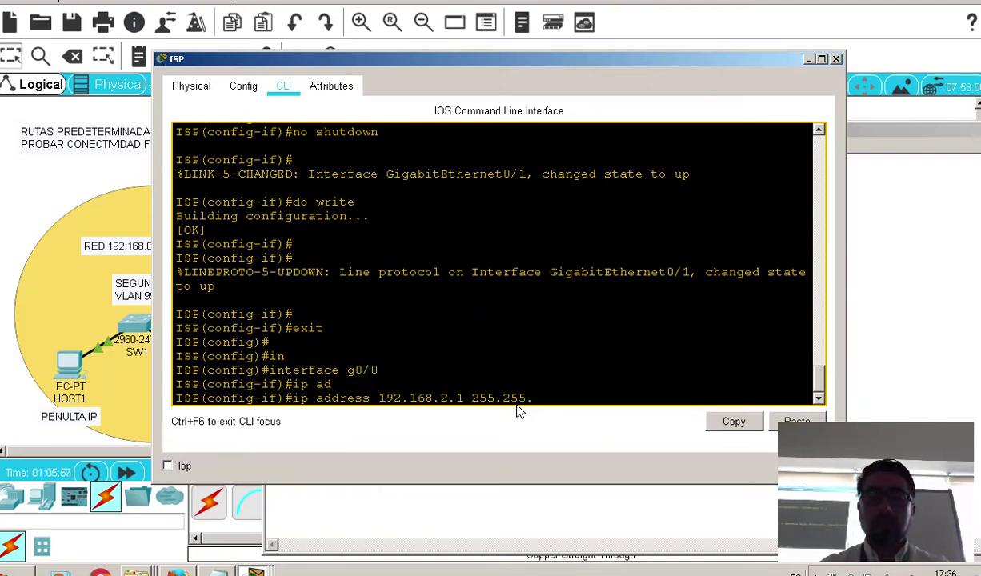
pyautogui.write('255.24')
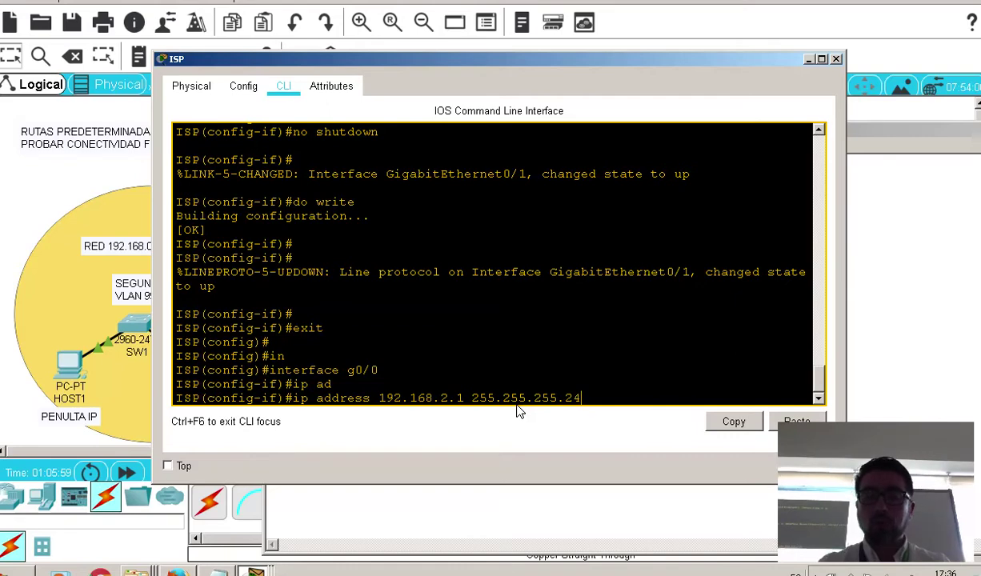
pyautogui.write('8')
pyautogui.press('Return')
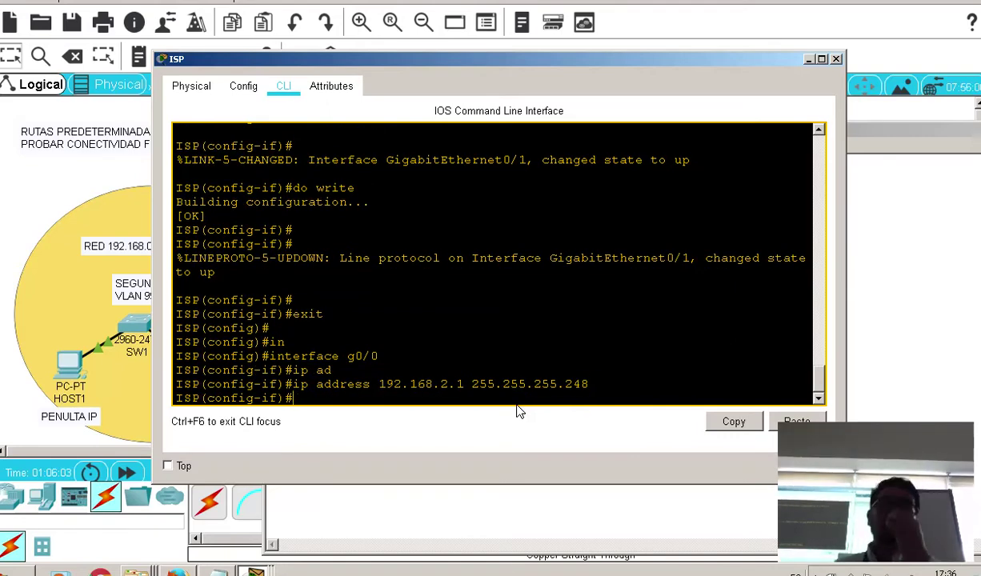
# Enable g0/0 with no shutdown and save the configuration with do write
pyautogui.write('no sh')
pyautogui.press('Tab')
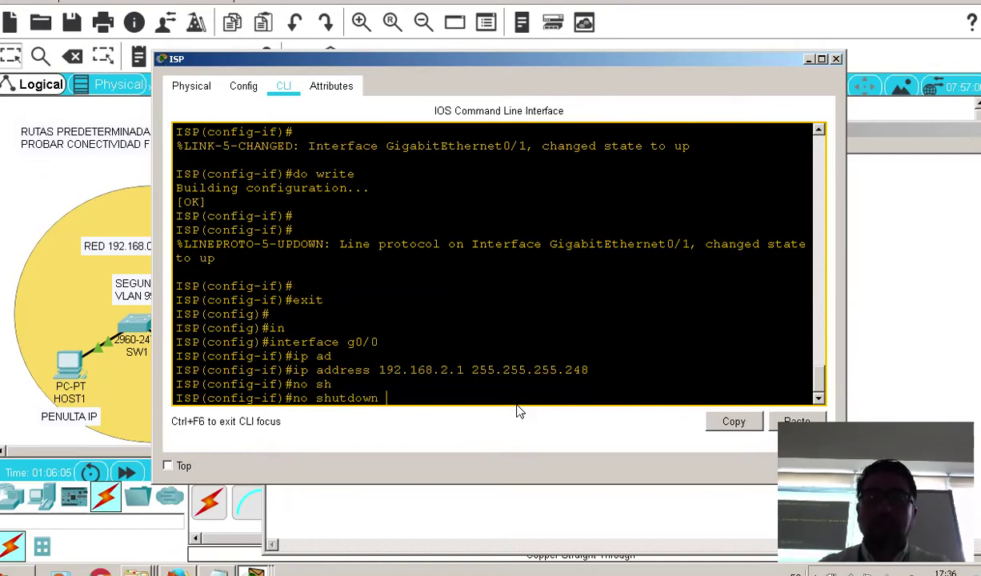
pyautogui.press('Return')
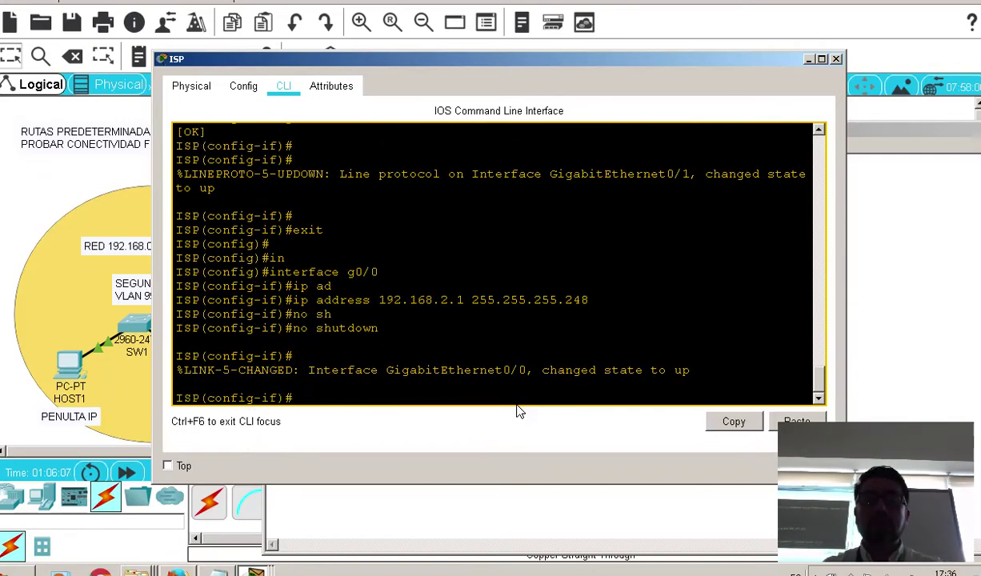
pyautogui.write('do wr')
pyautogui.press('Tab')
pyautogui.press('Return')
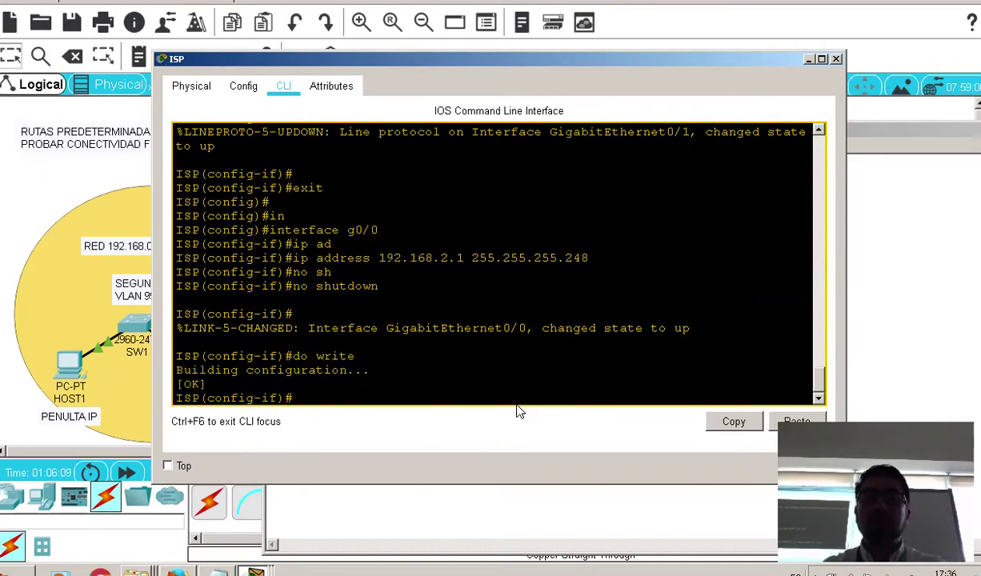
pyautogui.press('Return')
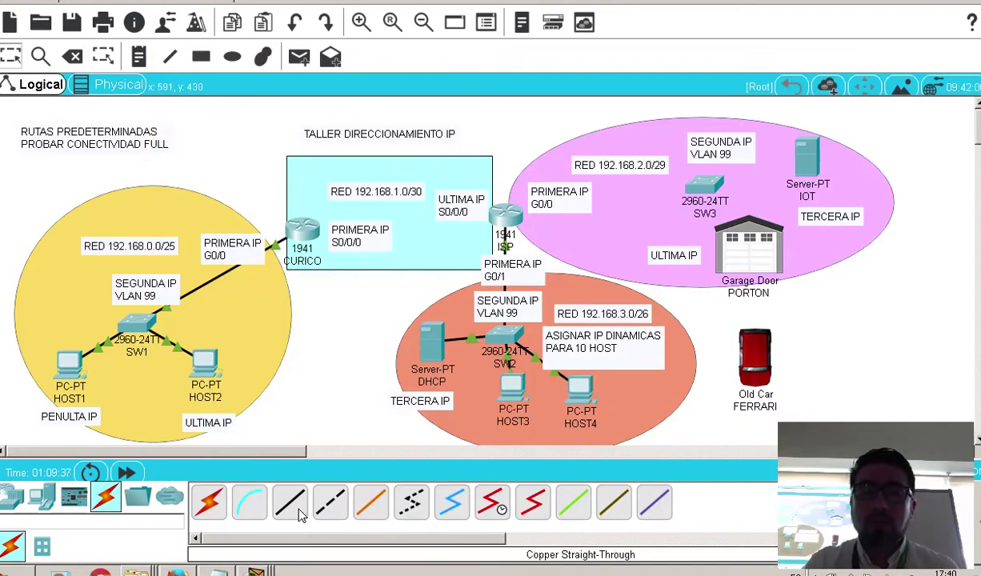
# Cable ISP's GigabitEthernet0/0 to SW3's FastEthernet0/14 and open SW3's device window
pyautogui.click(508, 214)
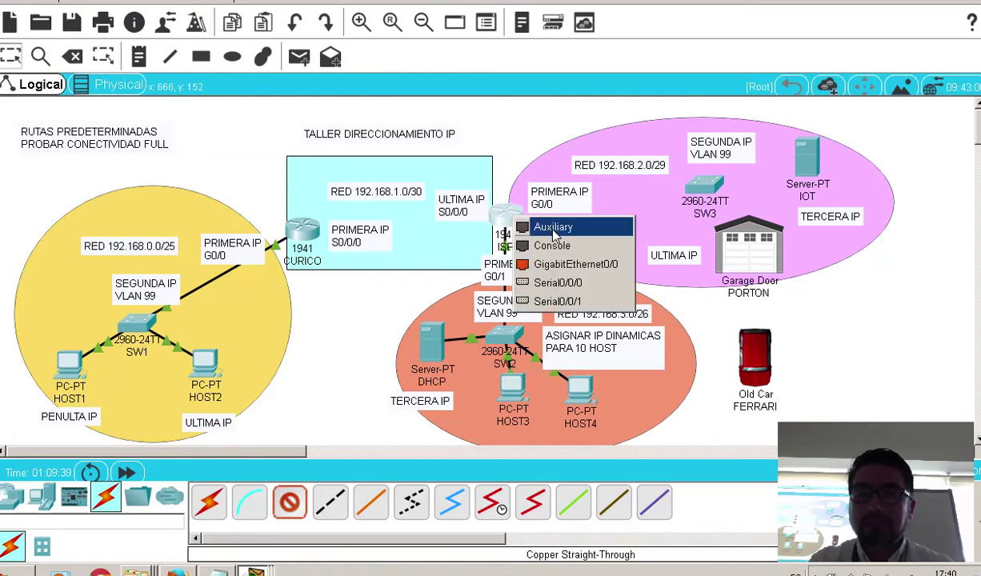
pyautogui.click(571, 264)
pyautogui.click(700, 188)
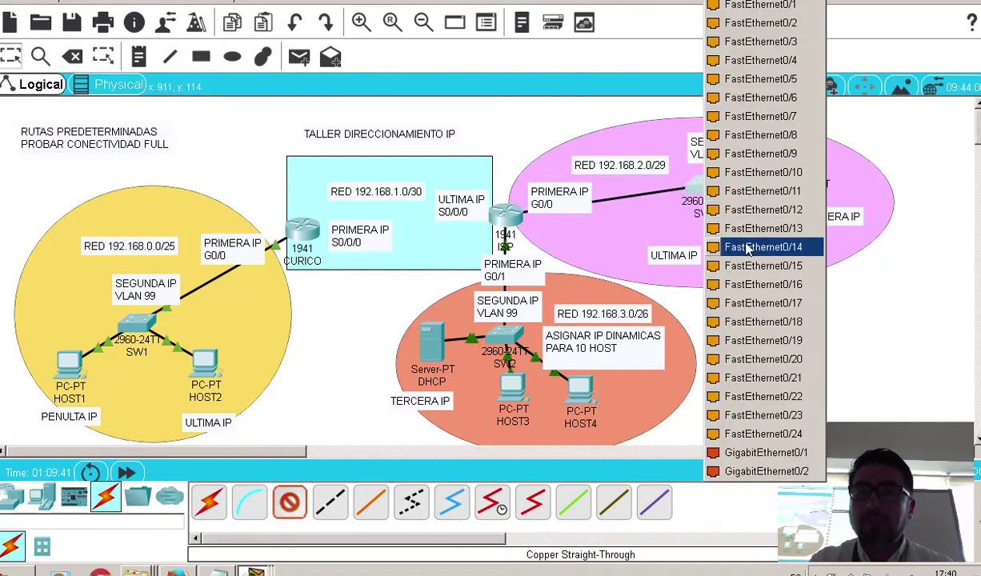
pyautogui.click(755, 23)
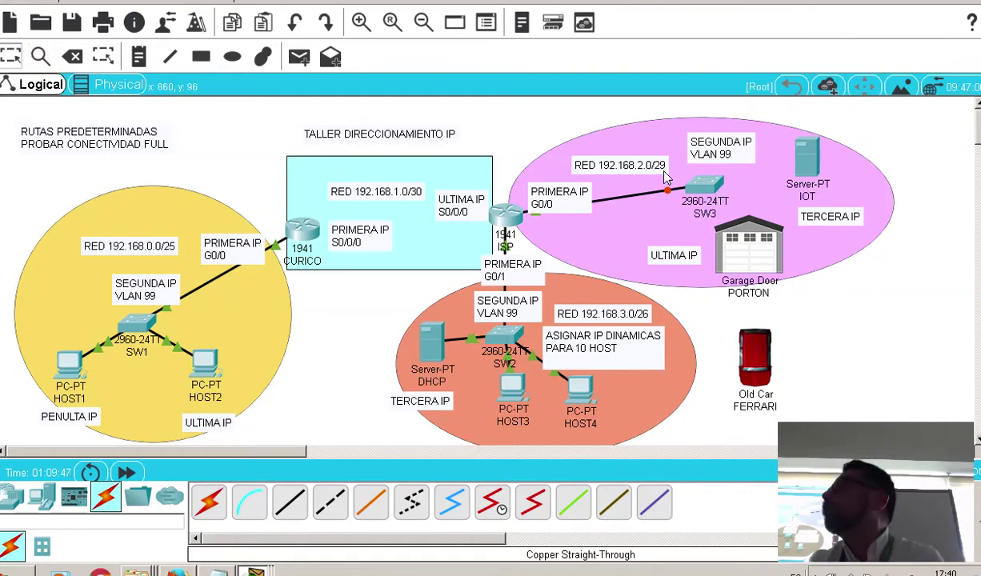
pyautogui.click(698, 183)
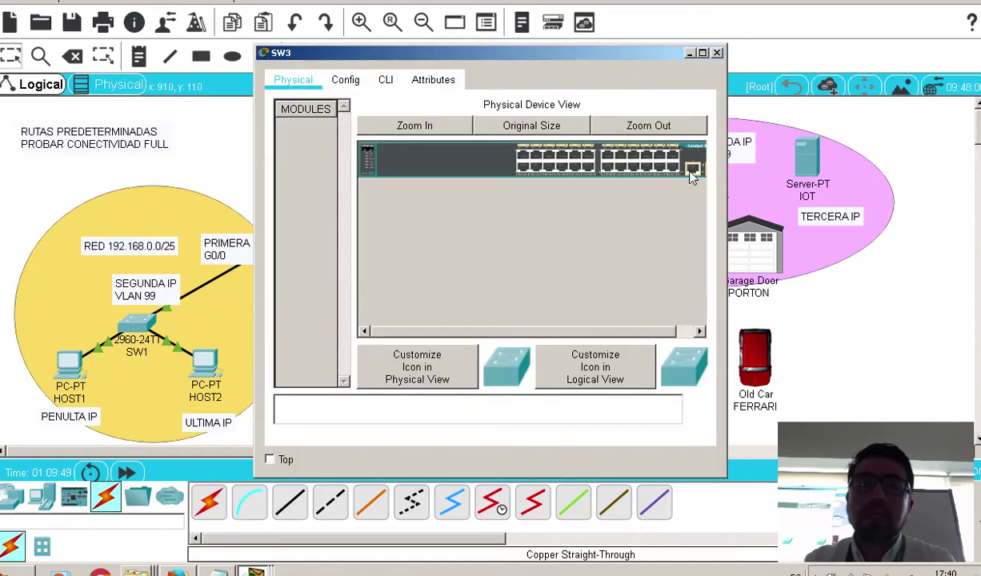
# In SW3's CLI, enter global configuration mode and set the hostname to SW3
pyautogui.click(385, 80)
pyautogui.press('Return')
pyautogui.write('ena')
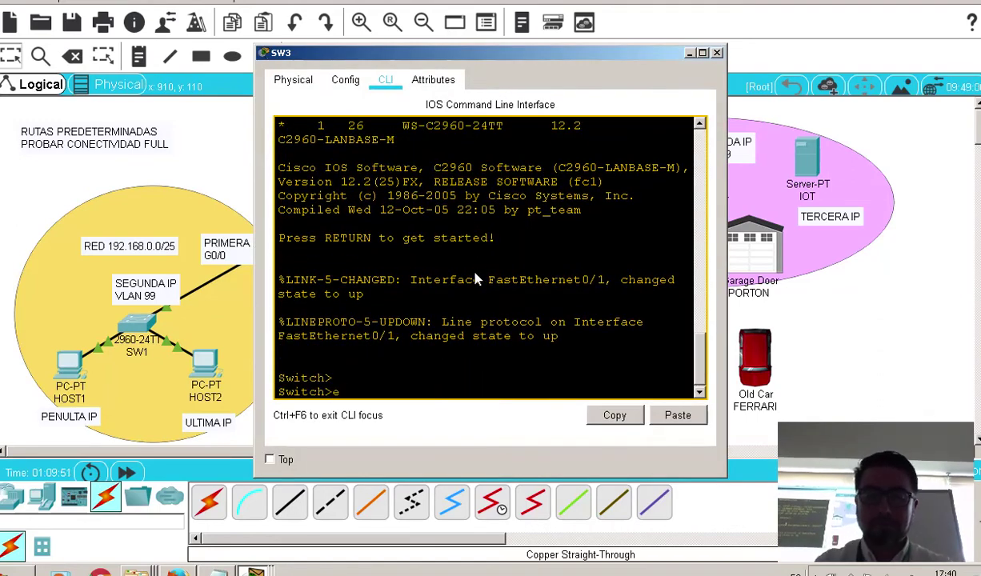
pyautogui.press('Tab')
pyautogui.press('Return')
pyautogui.press('Return')
pyautogui.write('conf')
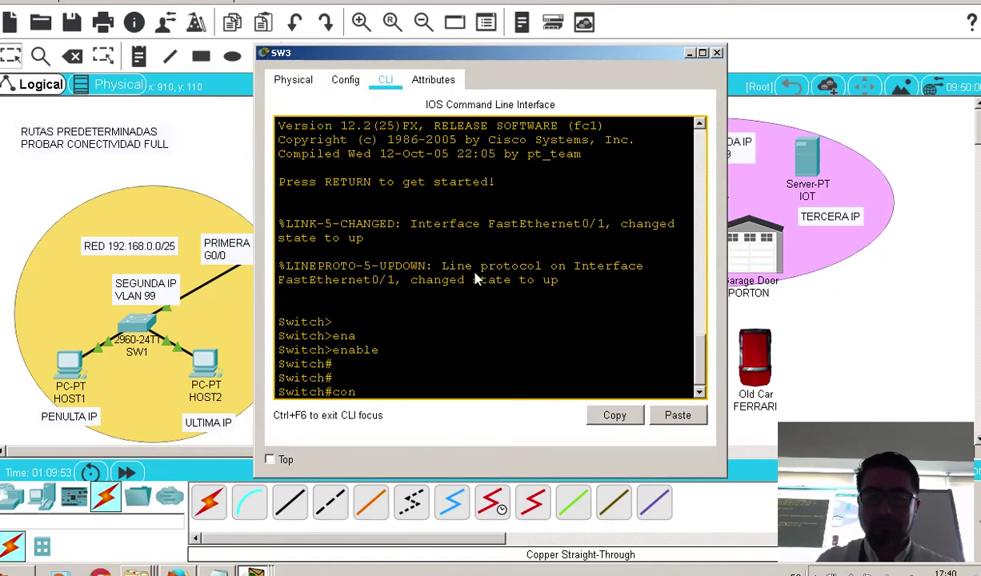
pyautogui.press('Tab')
pyautogui.write('t')
pyautogui.press('Tab')
pyautogui.press('Return')
pyautogui.press('Return')
pyautogui.write('h')
pyautogui.press('Tab')
pyautogui.write('o')
pyautogui.press('Tab')
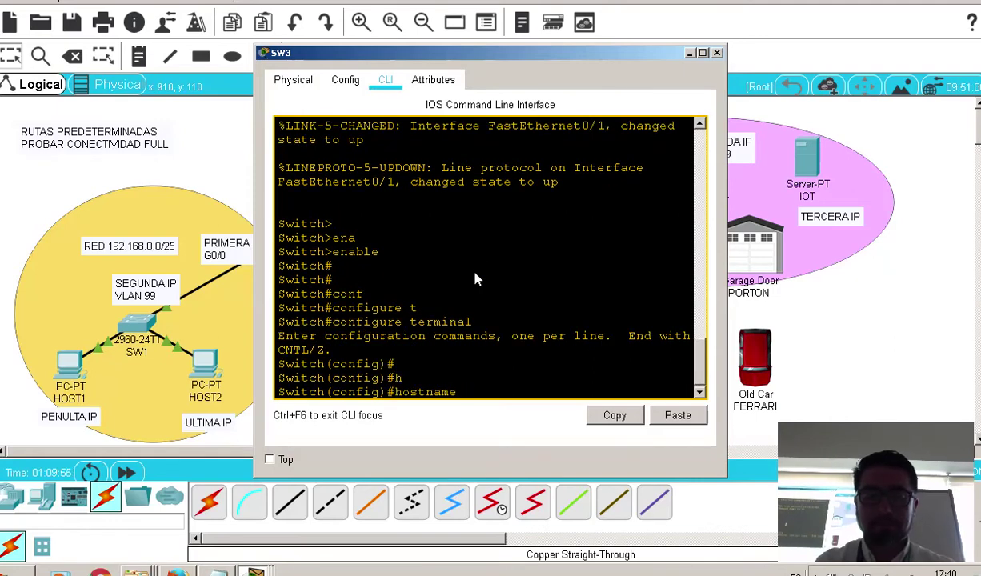
pyautogui.write('SW2')
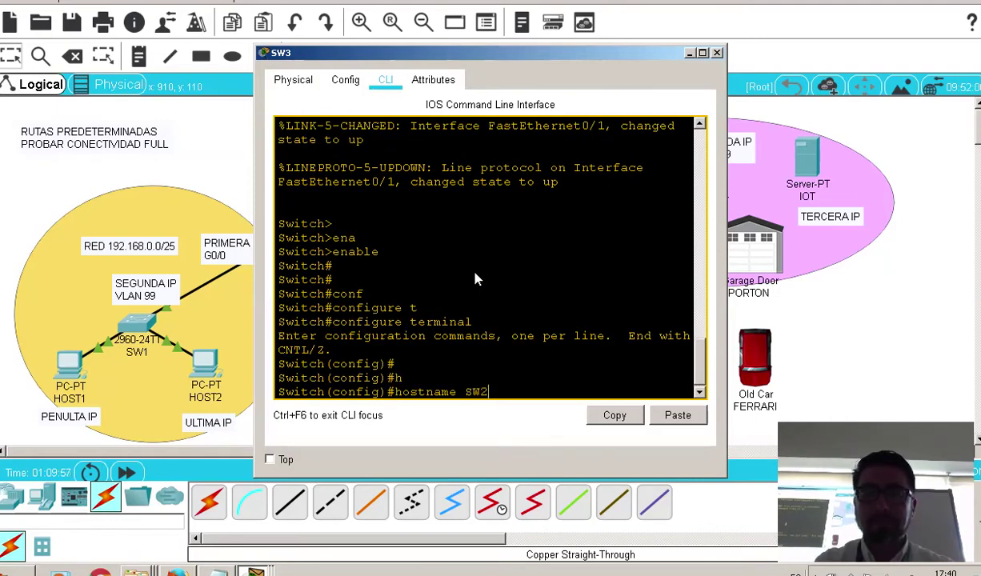
pyautogui.press('BackSpace')
pyautogui.write('3')
pyautogui.press('Return')
# Enter interface VLAN 99 and start the address 192.168.2.2, checking the IP calculation notes
pyautogui.write('in')
pyautogui.press('Tab')
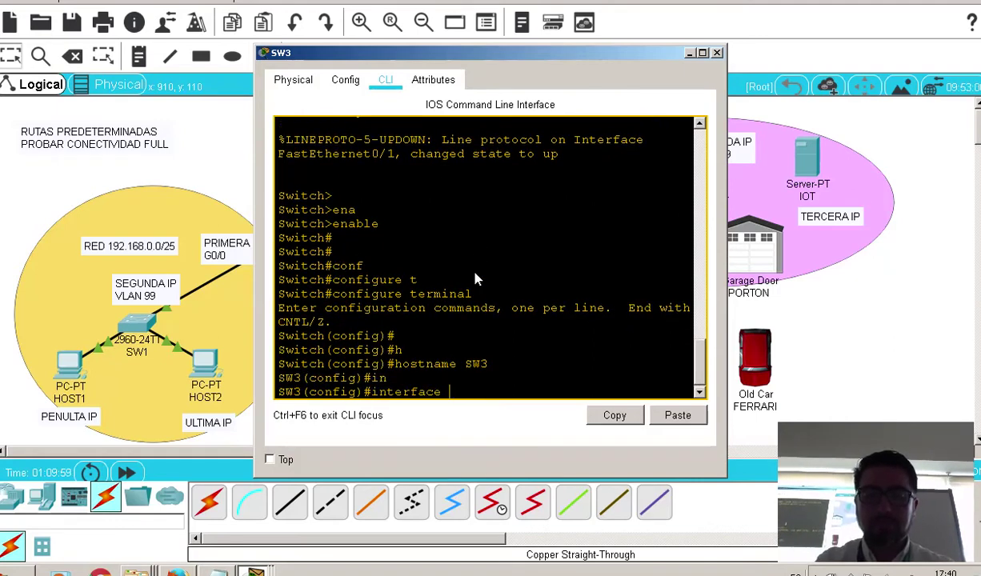
pyautogui.write('v')
pyautogui.press('Tab')
pyautogui.write('99')
pyautogui.press('Return')
pyautogui.write('ip')
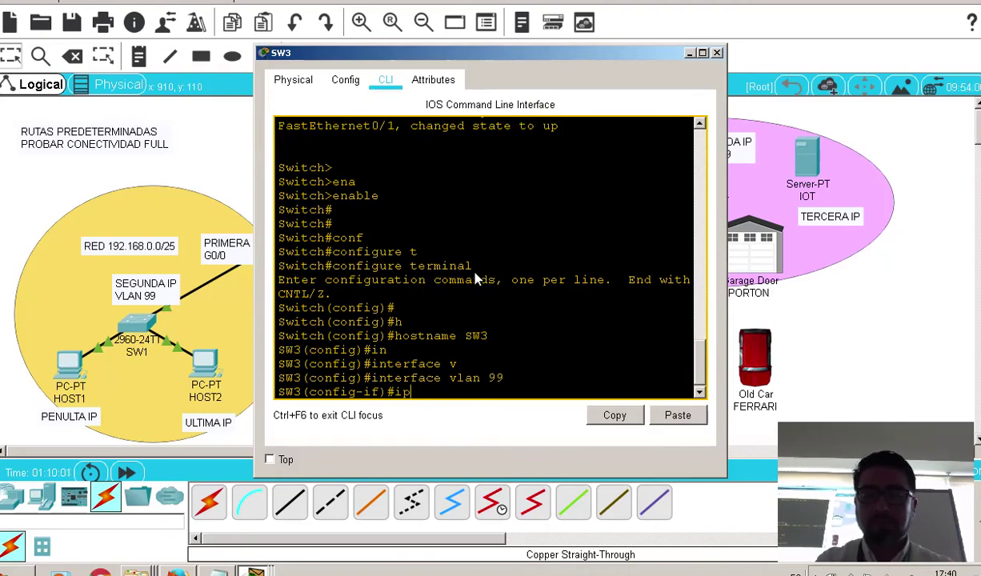
pyautogui.write(' ad')
pyautogui.press('Tab')
pyautogui.write('192.168.2')
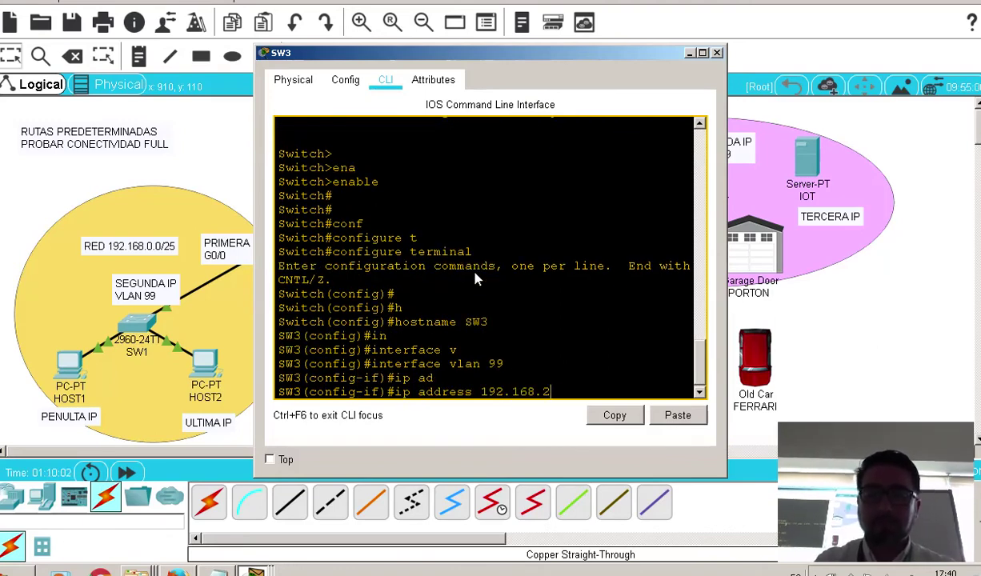
pyautogui.write('.2 25')
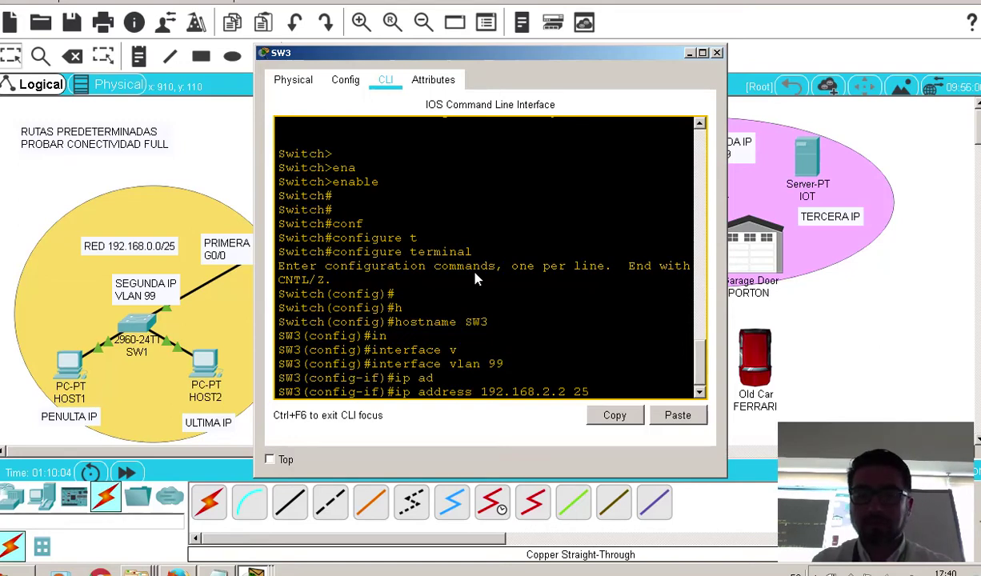
pyautogui.write('5.255.255')
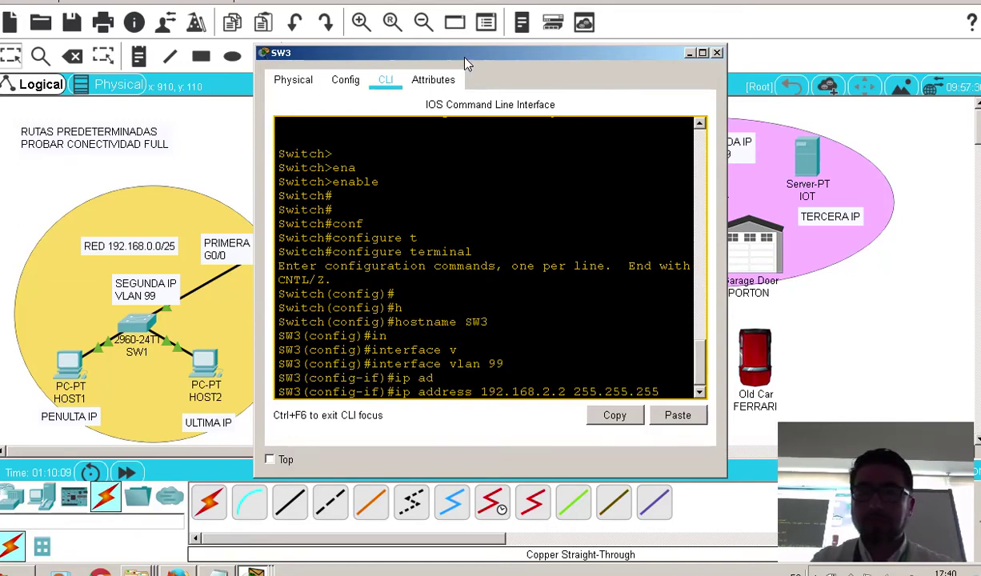
pyautogui.moveTo(465, 57); pyautogui.dragTo(300, 56)
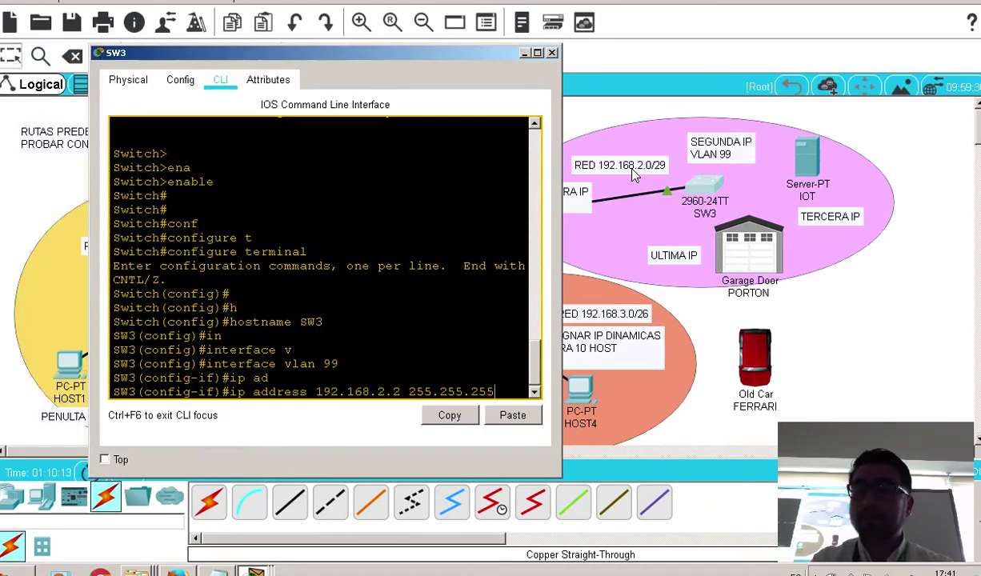
pyautogui.click(370, 572)
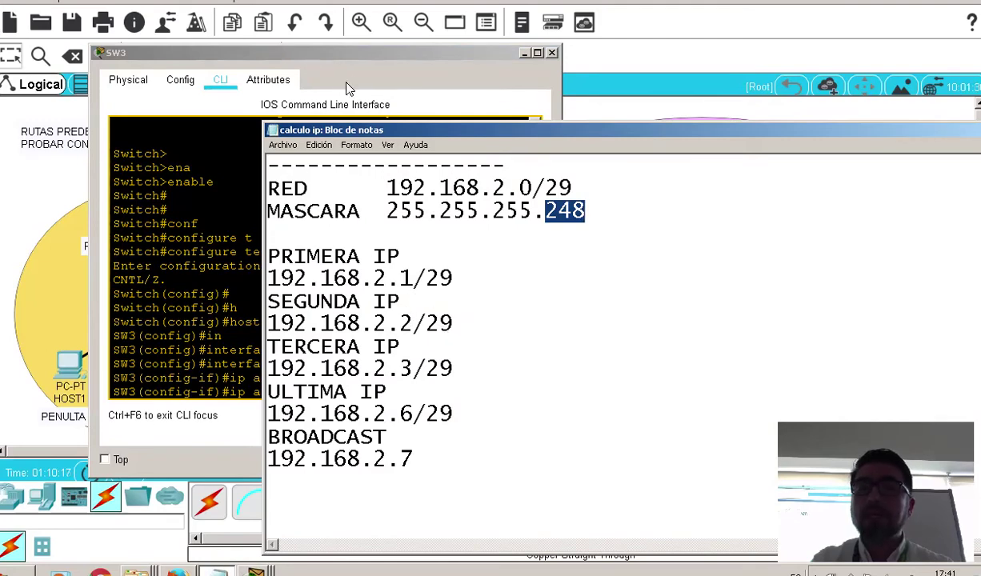
pyautogui.click(372, 79)
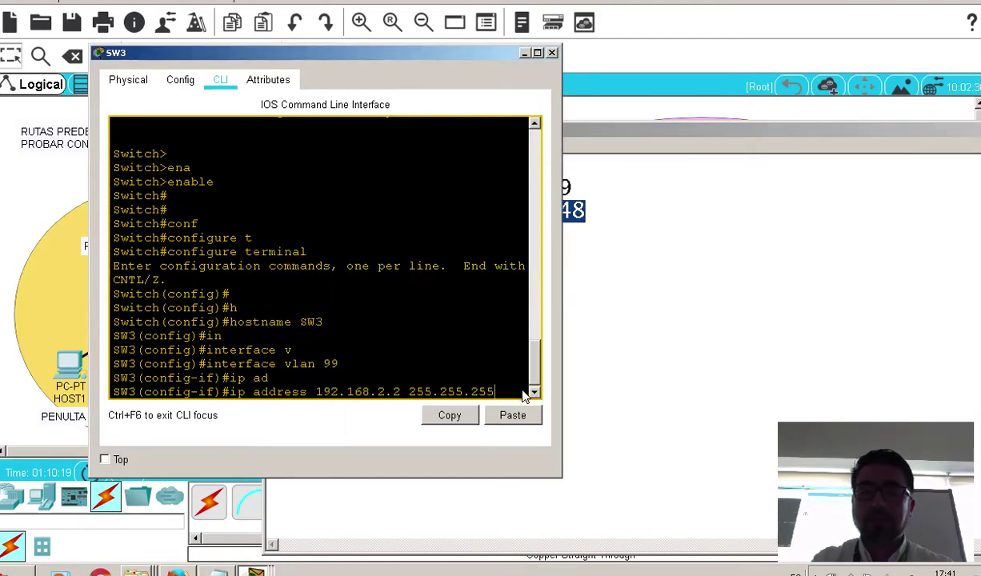
# Finish the mask as 255.255.255.248, run no shutdown, and close the SW3 console
pyautogui.write('.255')
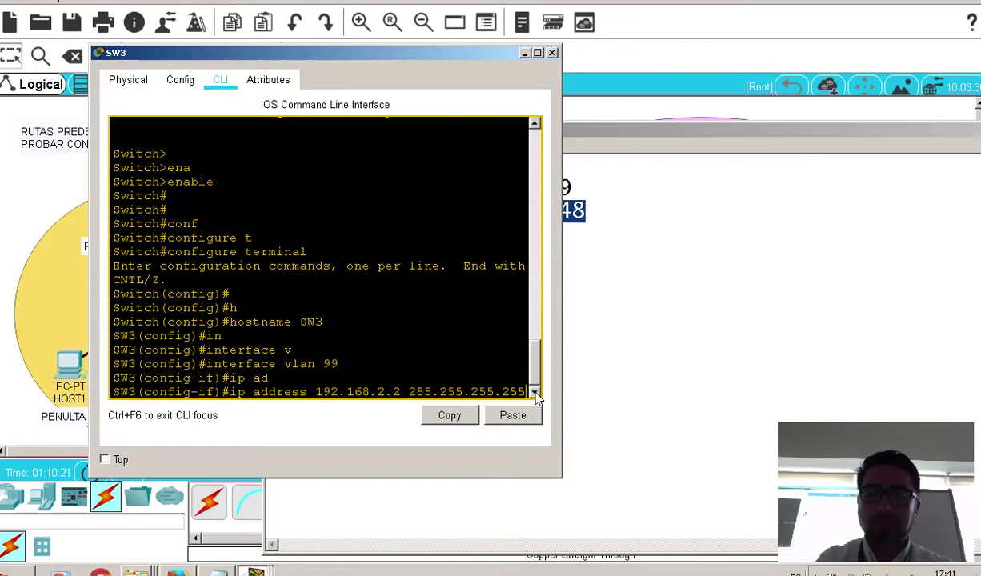
pyautogui.press('BackSpace')
pyautogui.press('BackSpace')
pyautogui.write('248')
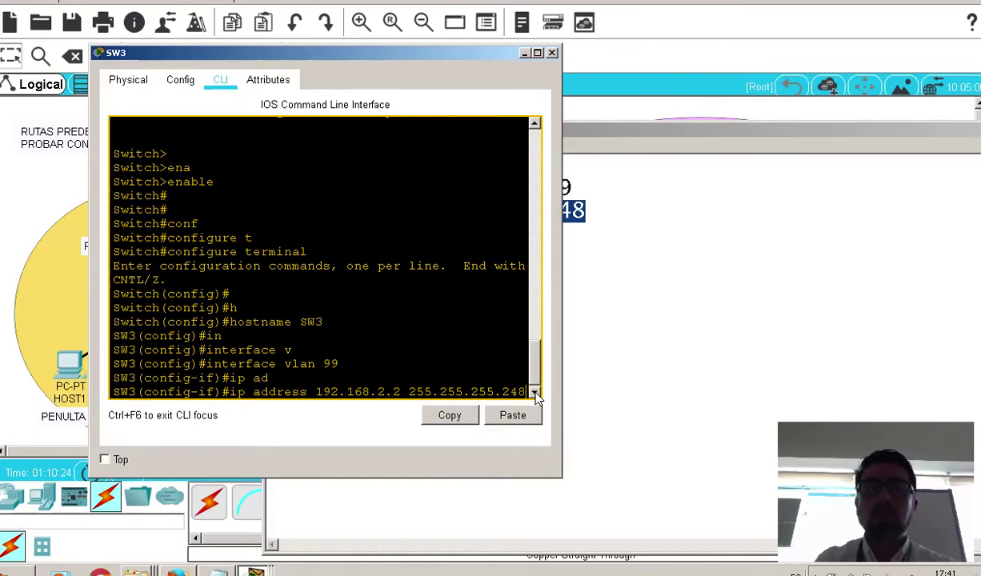
pyautogui.press('Return')
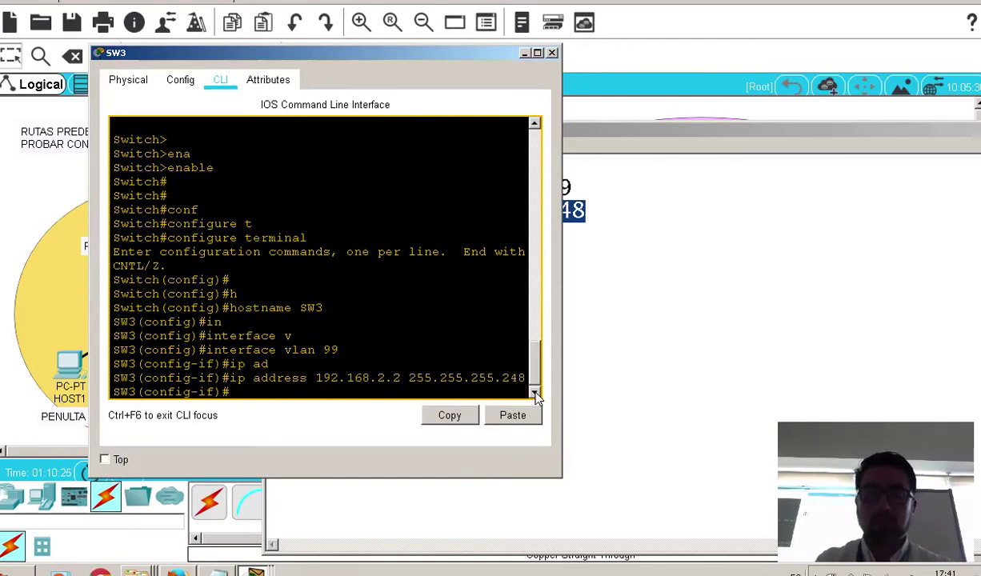
pyautogui.write('no sh')
pyautogui.press('Tab')
pyautogui.press('Return')
pyautogui.press('Return')
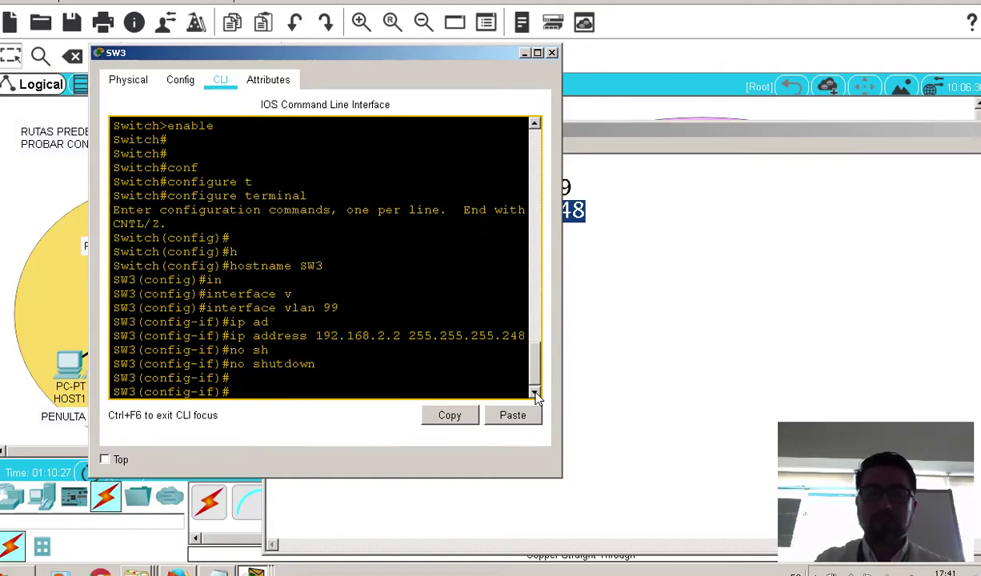
pyautogui.click(552, 54)
pyautogui.click(196, 154)
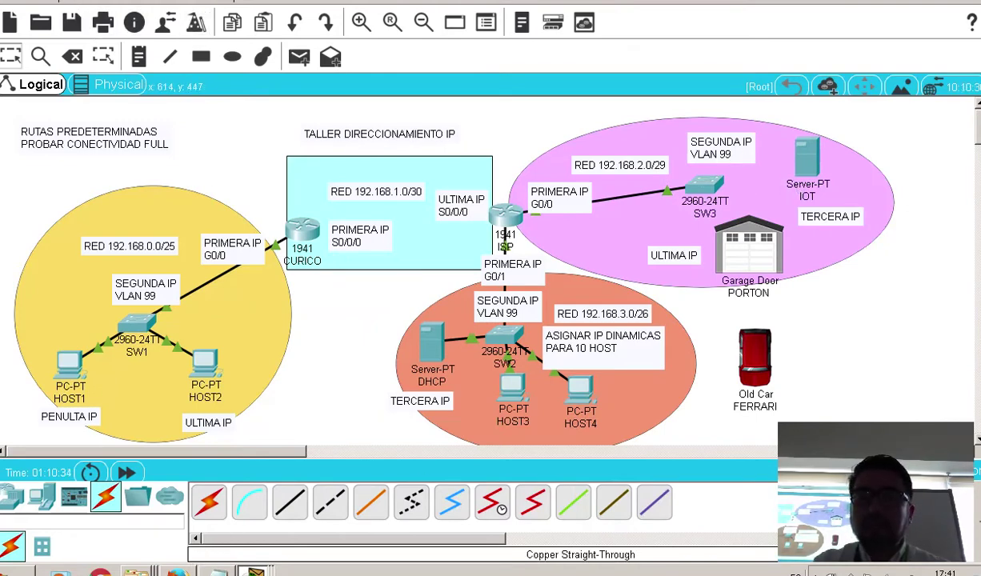
# Review the 192.168.2.0/29 notes in 'calculo ip', then open the IOT server's window
pyautogui.hotkey('alt', 'Tab')
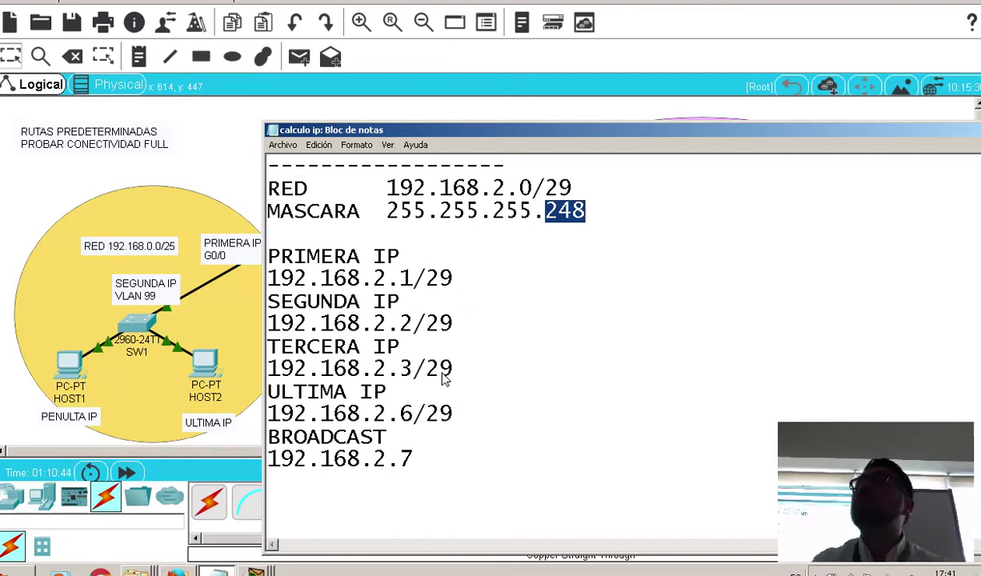
pyautogui.click(206, 146)
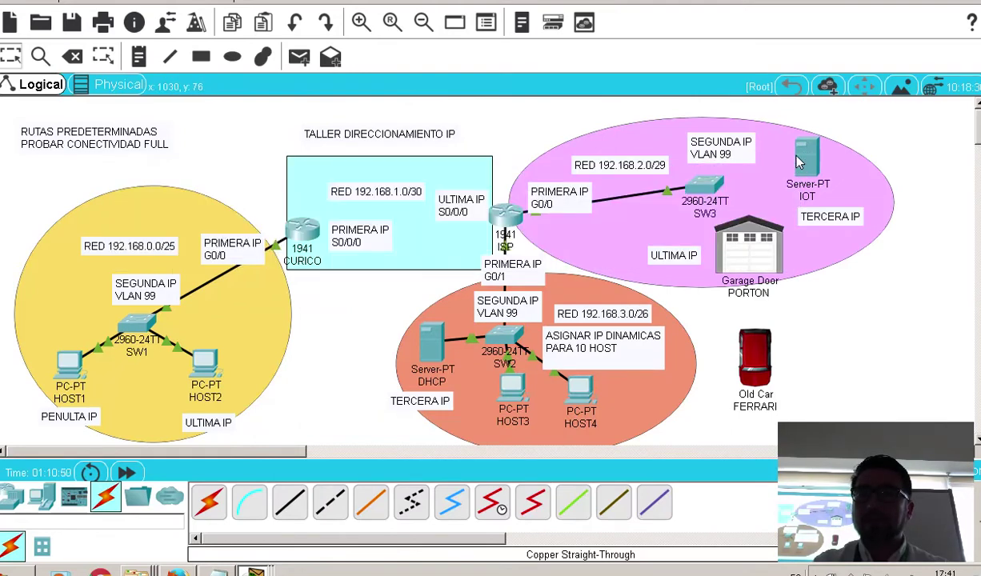
pyautogui.click(806, 152)
# Give the IOT server IP 192.168.2.3, mask 255.255.255.248 and gateway 192.168.2.1
pyautogui.click(358, 79)
pyautogui.click(245, 115)
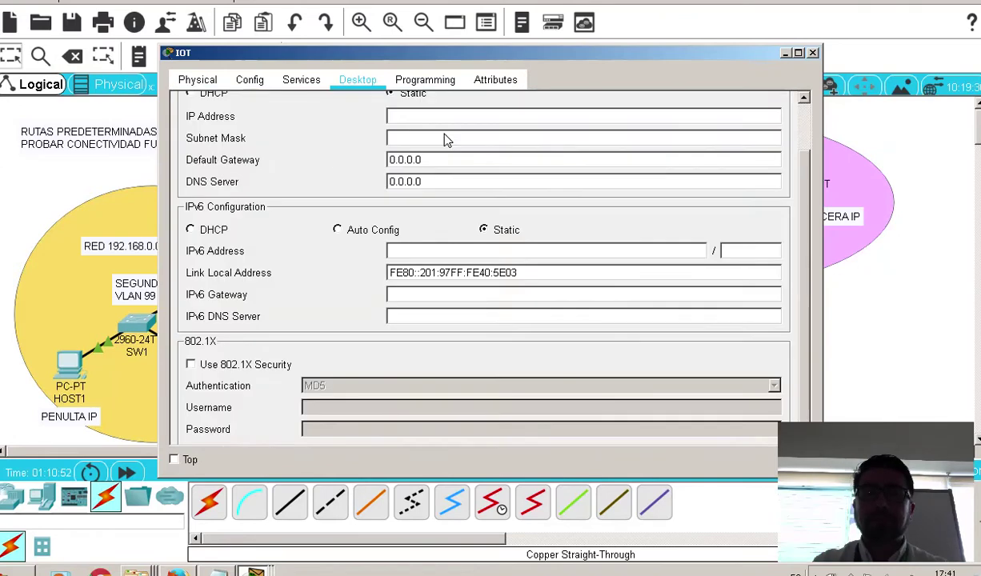
pyautogui.write('192.168')
pyautogui.press('BackSpace')
pyautogui.press('BackSpace')
pyautogui.press('BackSpace')
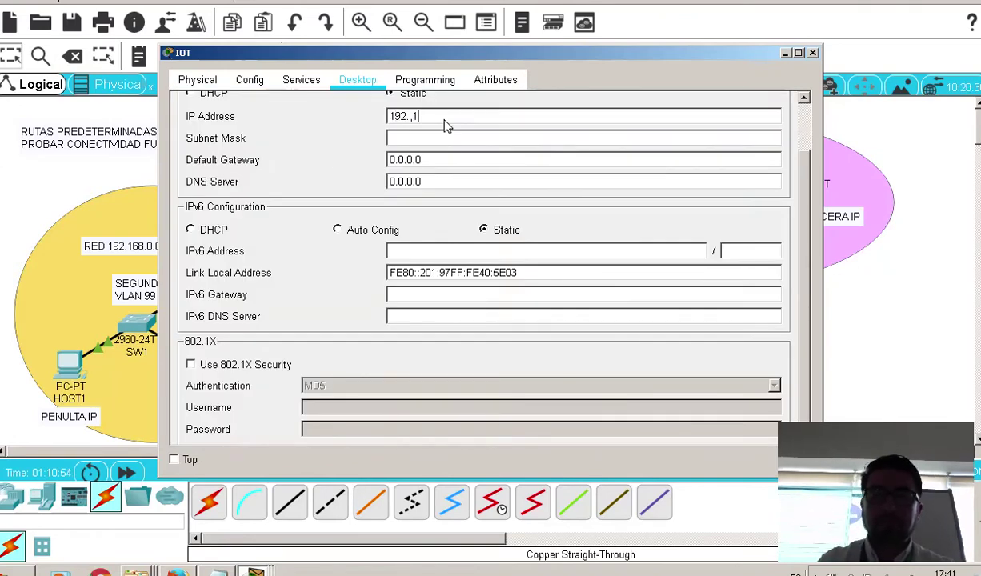
pyautogui.write('168.2.3')
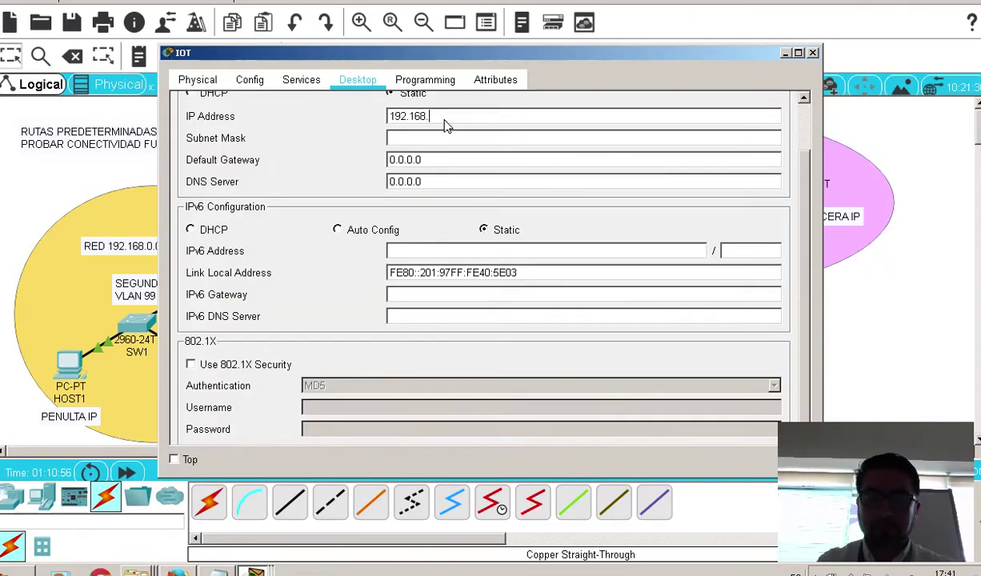
pyautogui.click(479, 143)
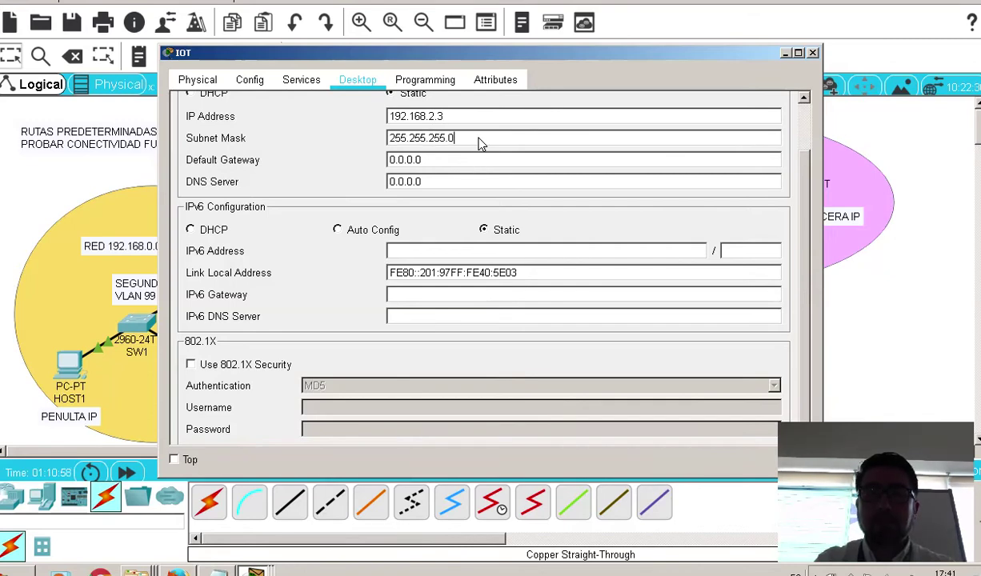
pyautogui.write('248')
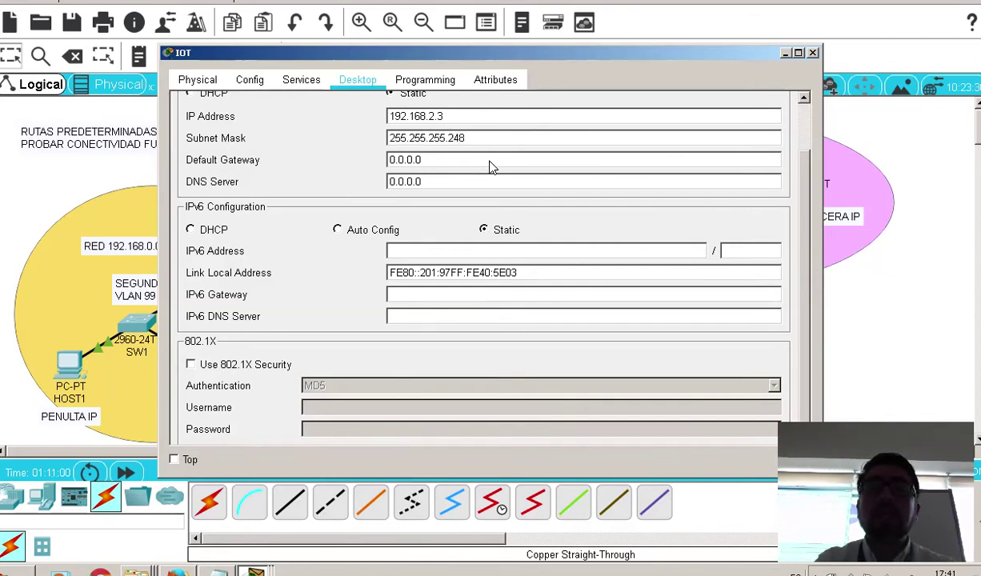
pyautogui.press('Tab')
pyautogui.write('192.168.2')
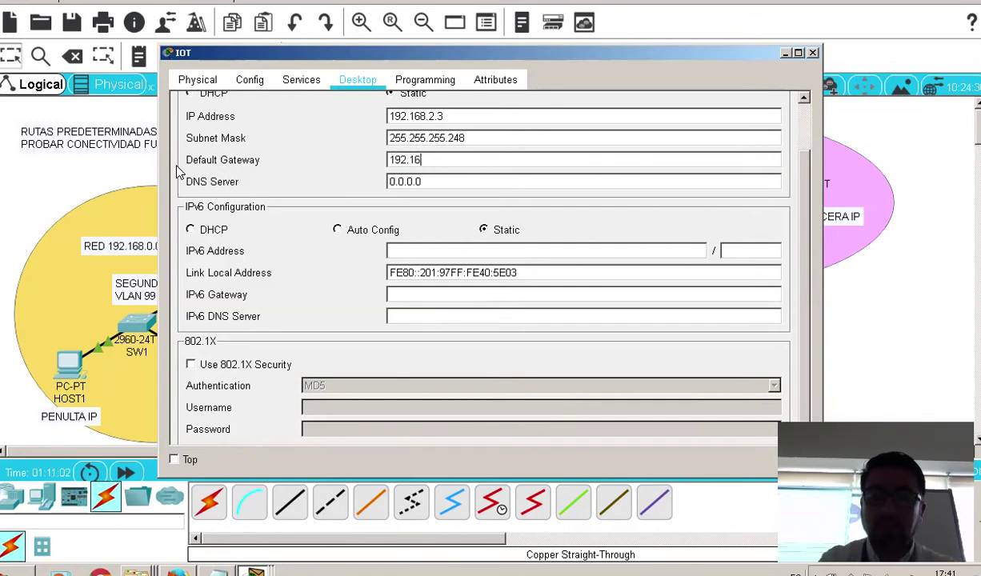
pyautogui.scroll(2, 628, 156)
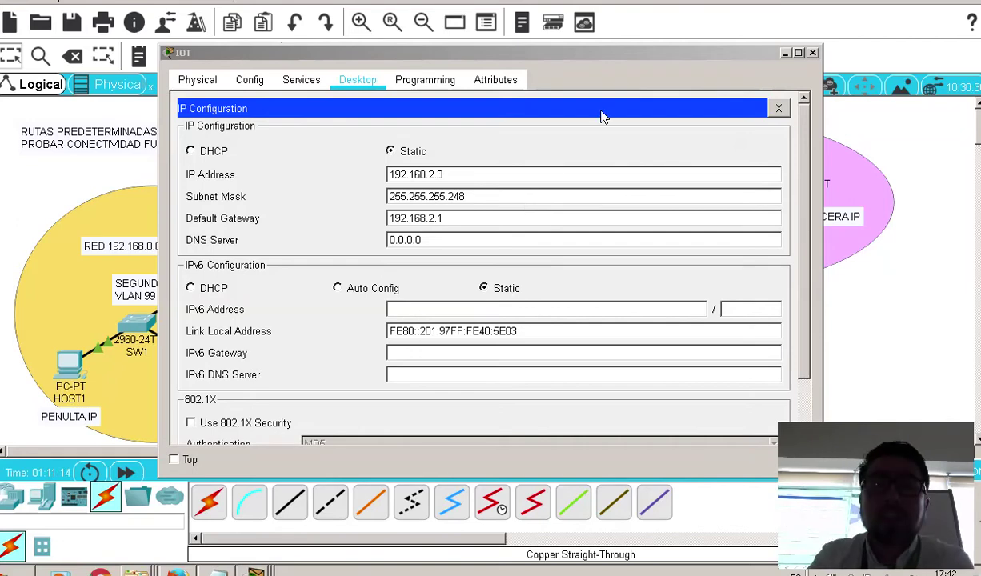
pyautogui.click(777, 108)
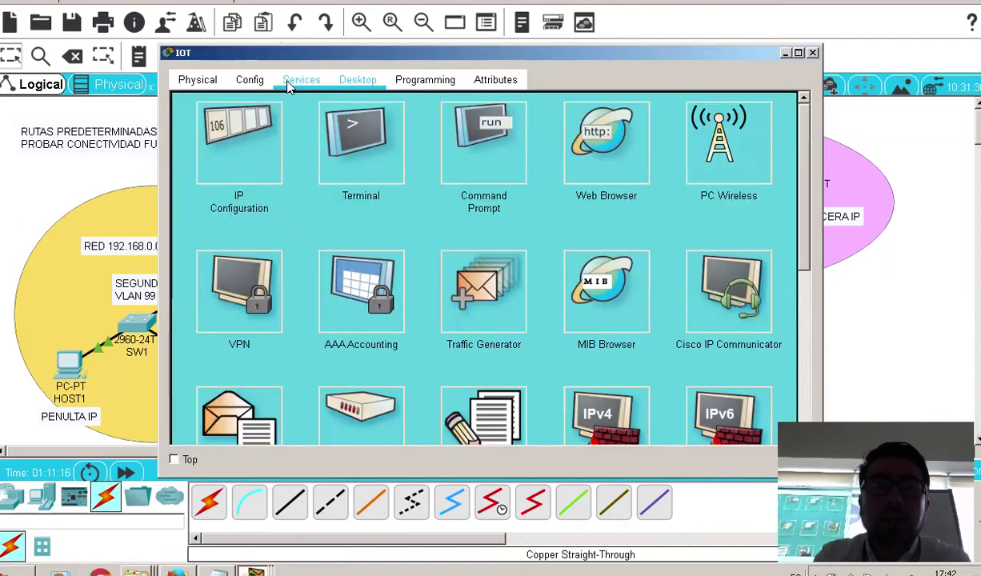
# Turn the server's IoT Registration Server service On and close the window
pyautogui.click(288, 80)
pyautogui.click(229, 296)
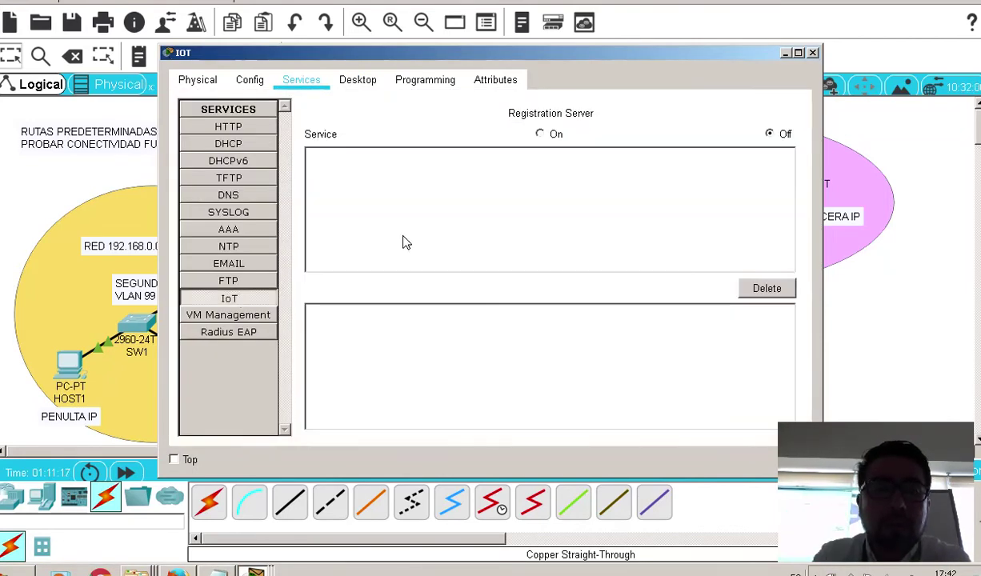
pyautogui.click(539, 135)
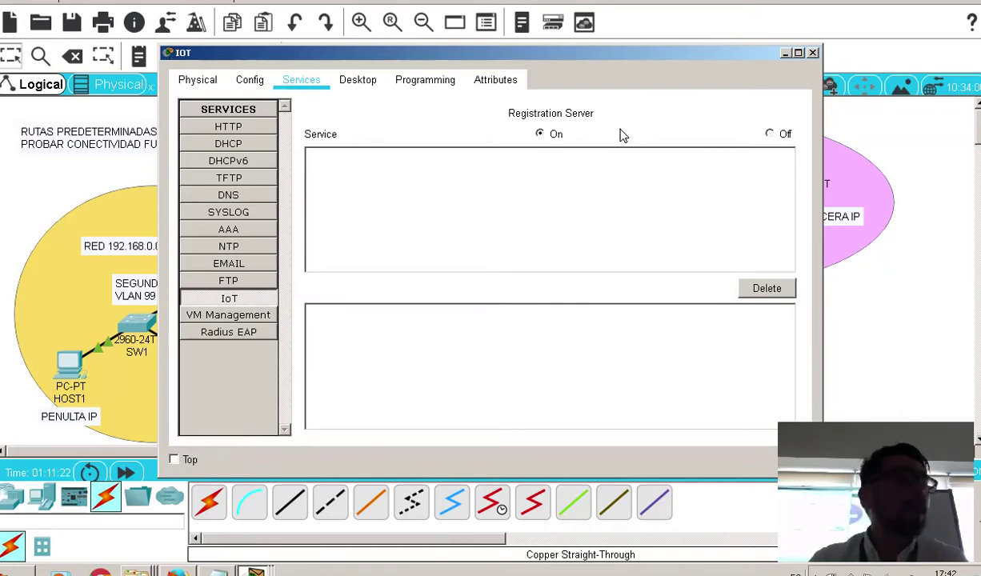
pyautogui.click(813, 52)
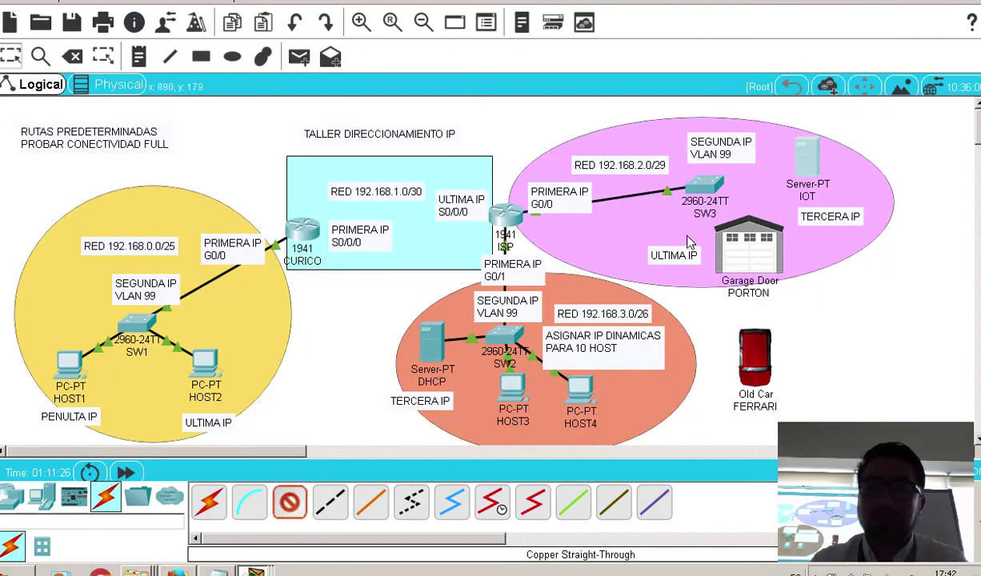
# Cable the IOT server's FastEthernet0 to SW3's FastEthernet0/3 with copper straight-through
pyautogui.click(798, 156)
pyautogui.click(824, 160)
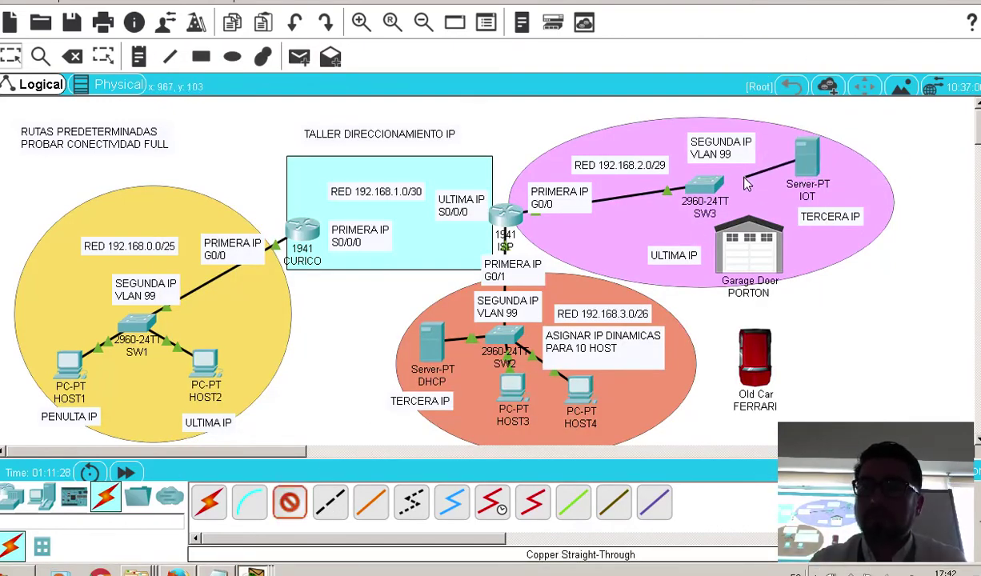
pyautogui.click(694, 182)
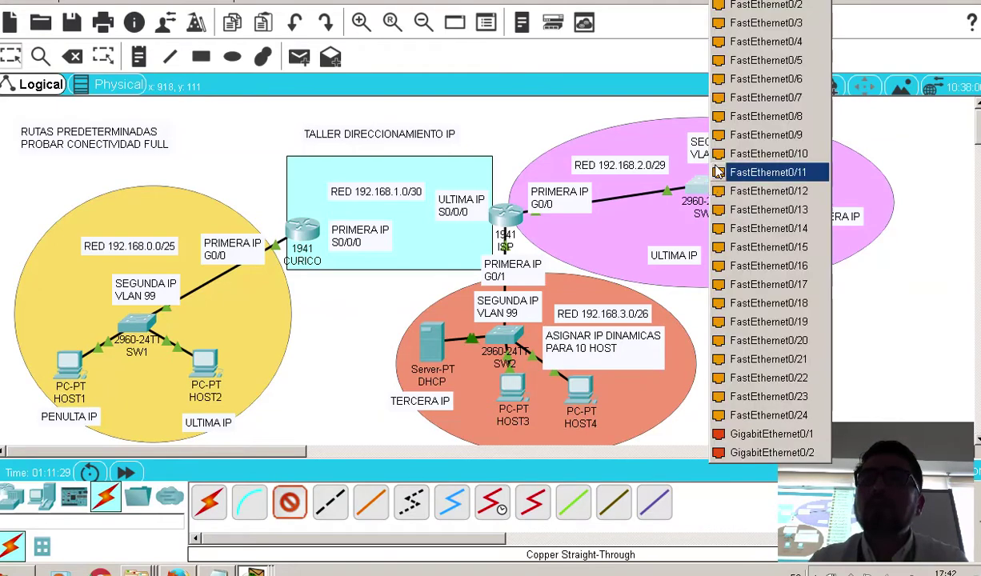
pyautogui.click(744, 22)
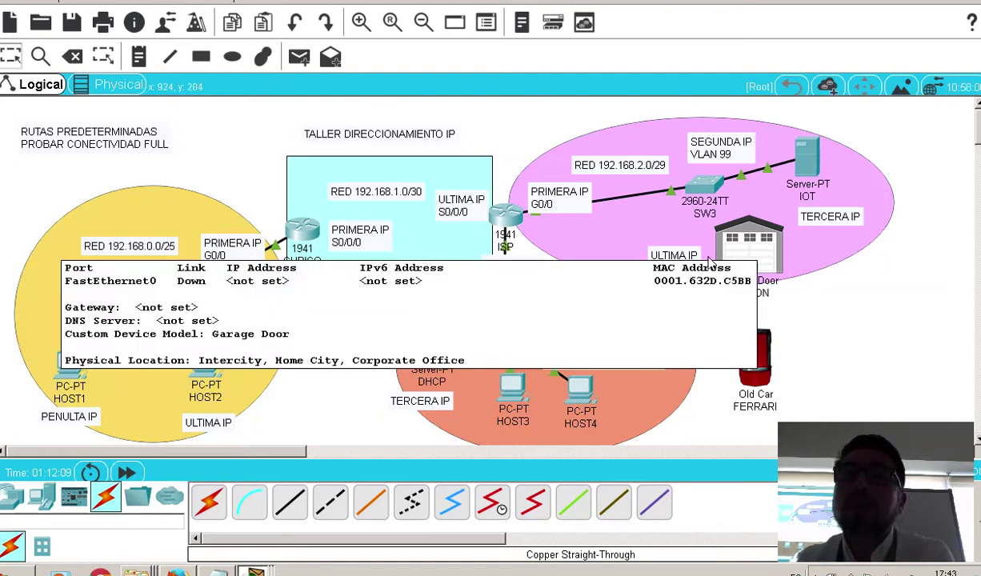
# Select the last usable subnet address in the IP calculation notes
pyautogui.click(216, 571)
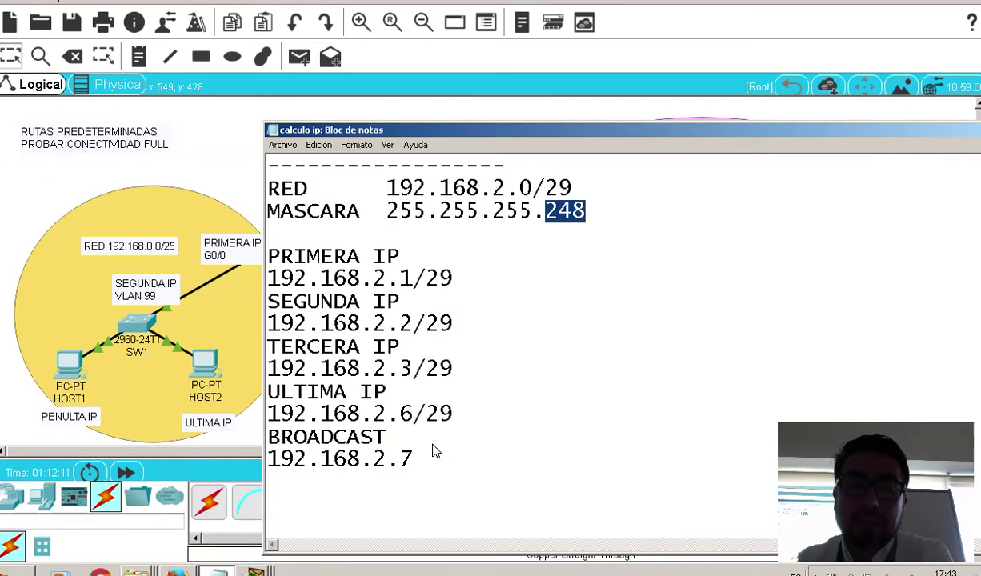
pyautogui.moveTo(482, 417); pyautogui.dragTo(304, 413)
pyautogui.hotkey('alt', 'Tab')
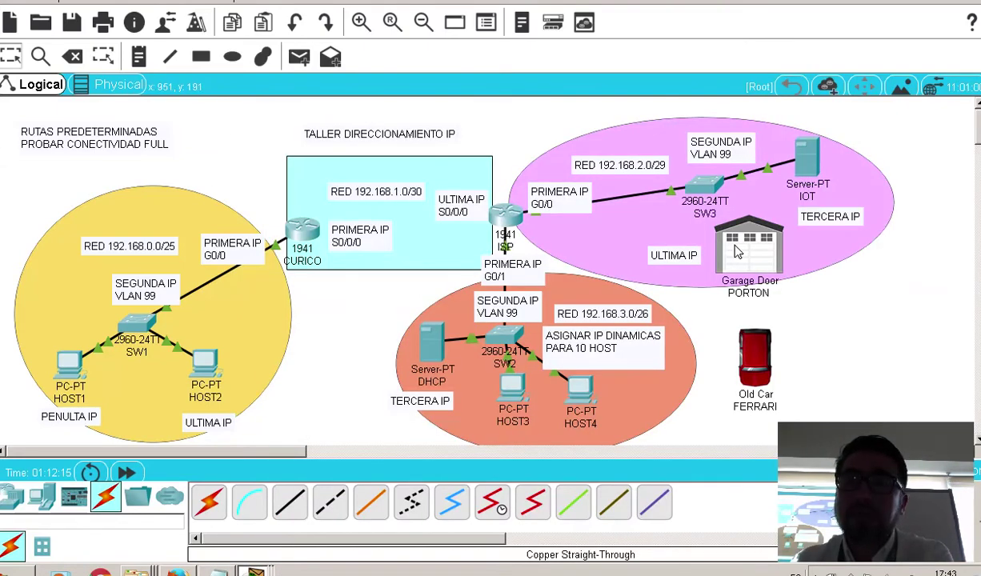
# Open the PORTON garage door's I/O Config, showing network adapter PT-IOT-NM-1CFE
pyautogui.moveTo(711, 250)
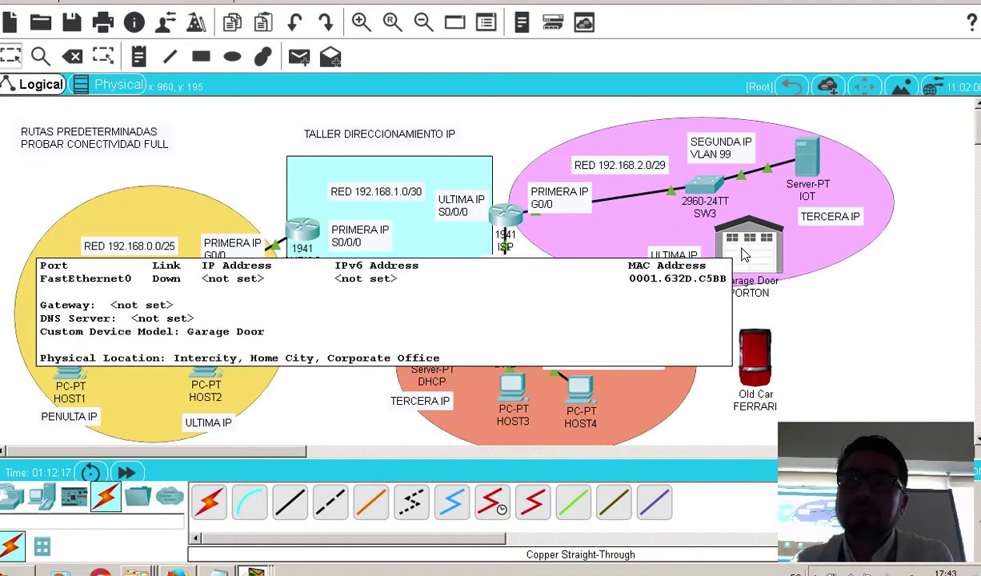
pyautogui.click(744, 254)
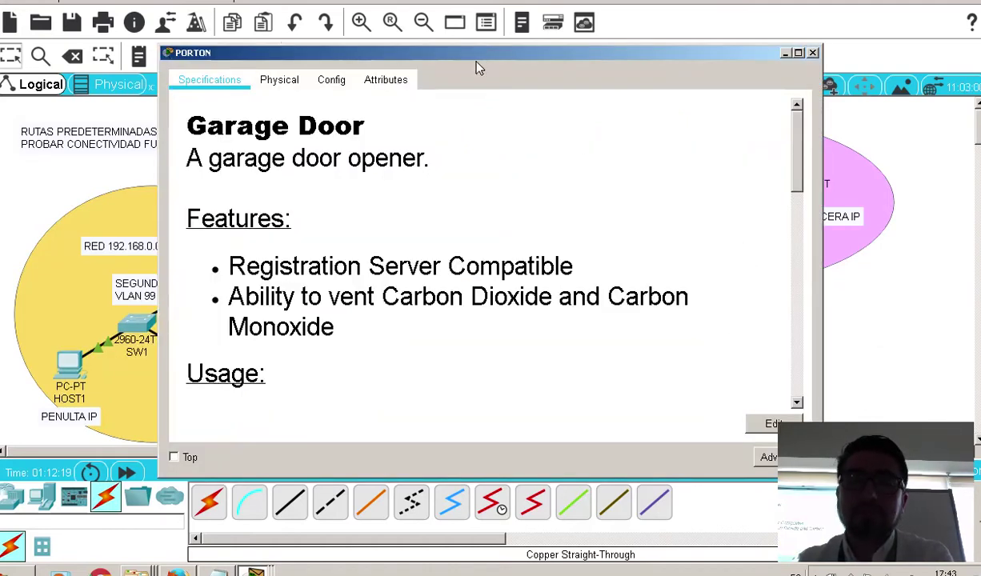
pyautogui.moveTo(398, 47); pyautogui.dragTo(306, 28)
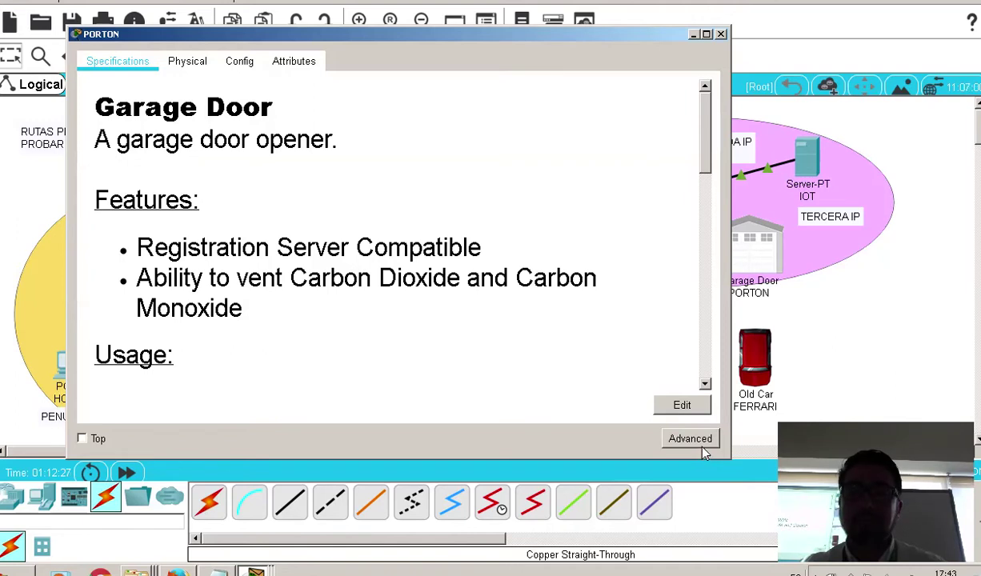
pyautogui.click(691, 440)
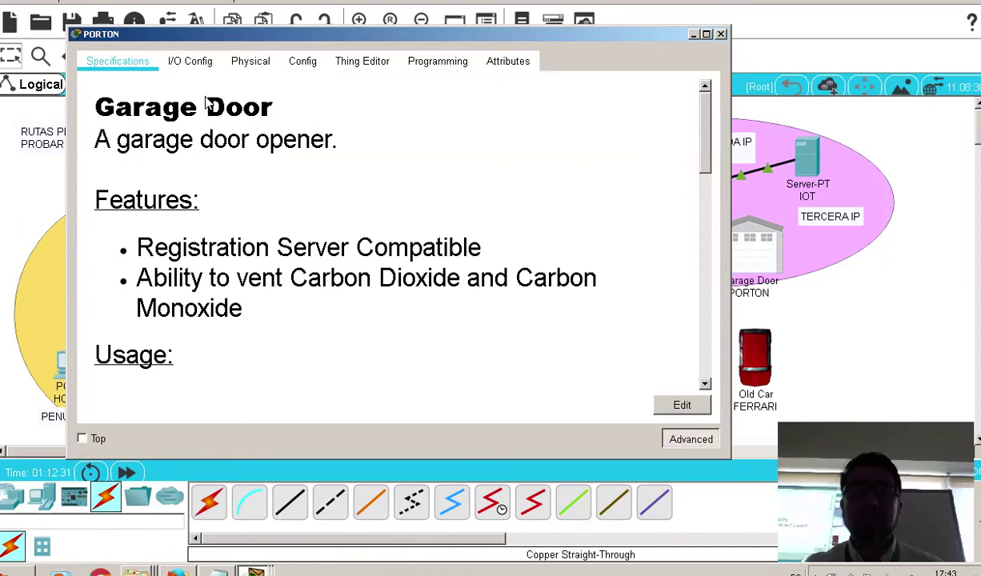
pyautogui.click(189, 64)
pyautogui.moveTo(296, 41); pyautogui.dragTo(366, 59)
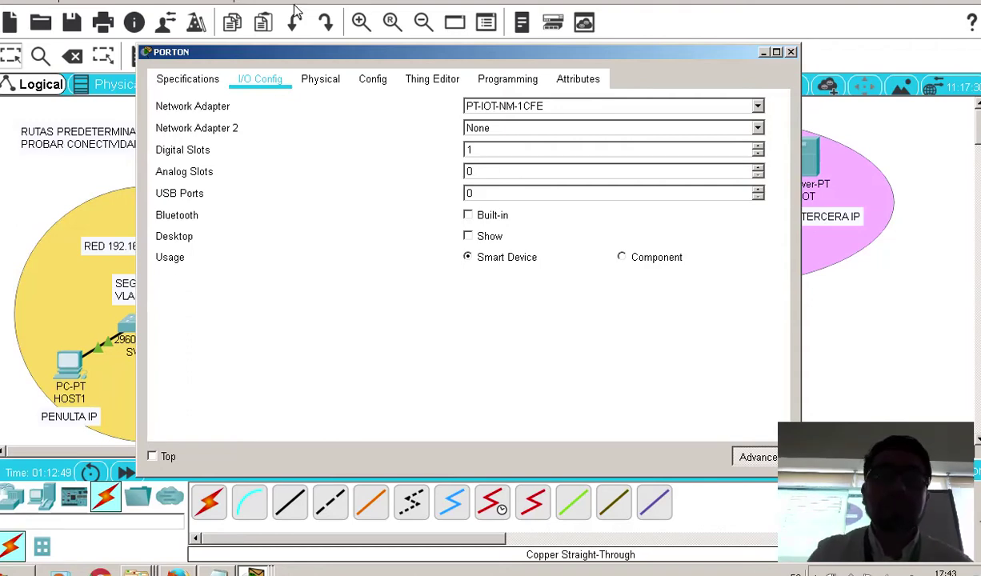
# Inspect PORTON's power adapter zoomed in on the Physical view, then open Config Global Settings
pyautogui.click(324, 80)
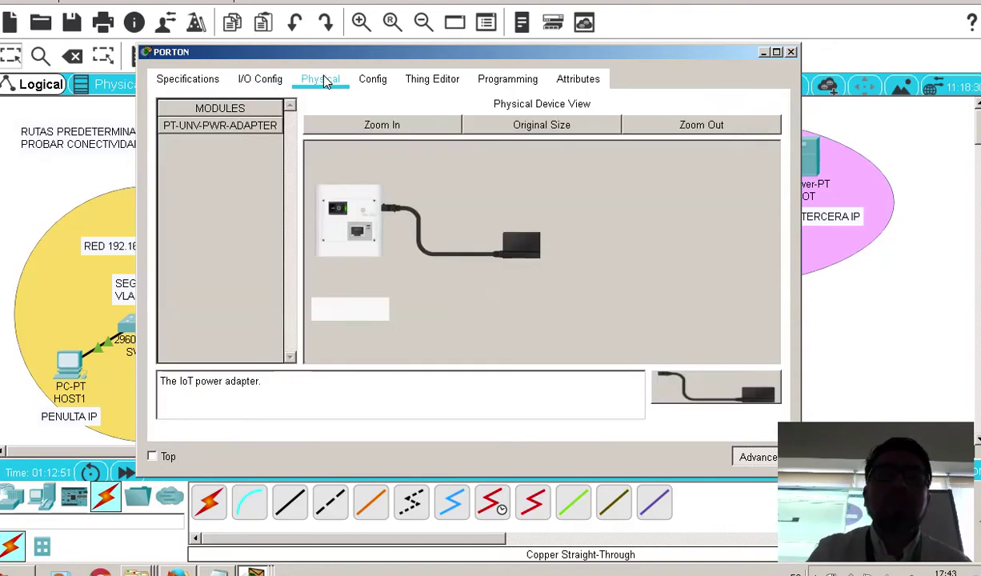
pyautogui.click(356, 124)
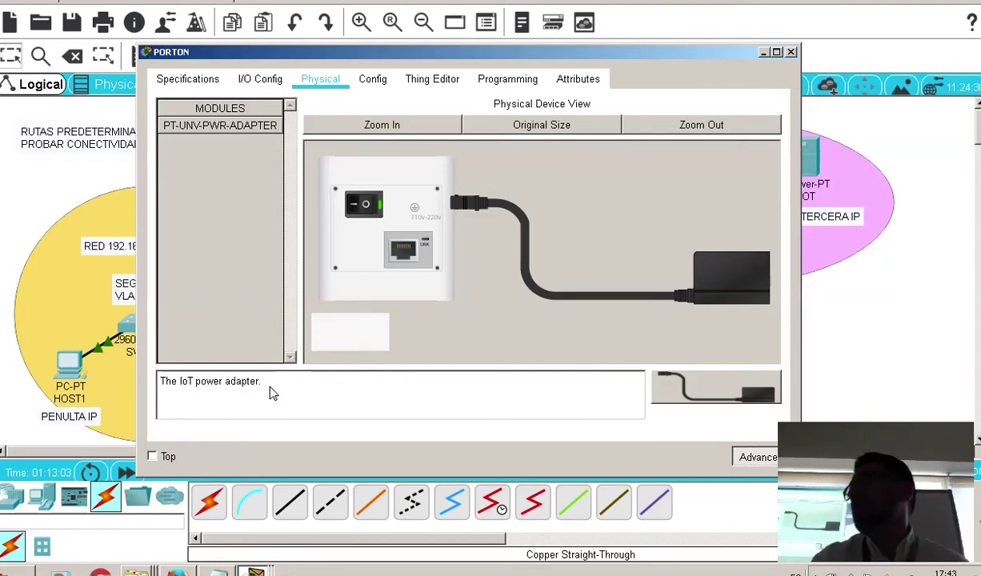
pyautogui.click(378, 82)
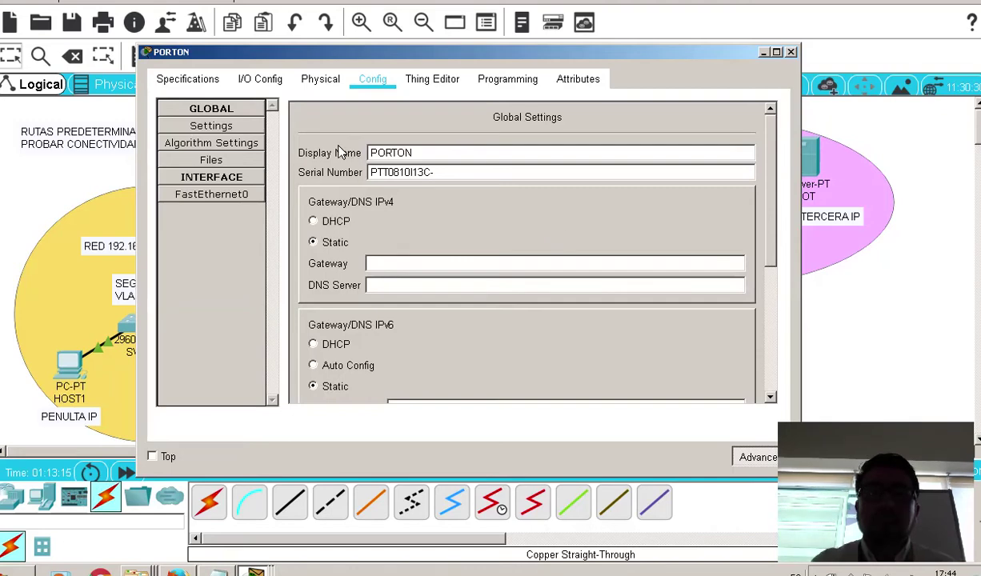
pyautogui.scroll(-2, 424, 246)
# Complete PORTON's static gateway as 192.168.2.1 and scroll down to the IoT Server section
pyautogui.click(409, 215)
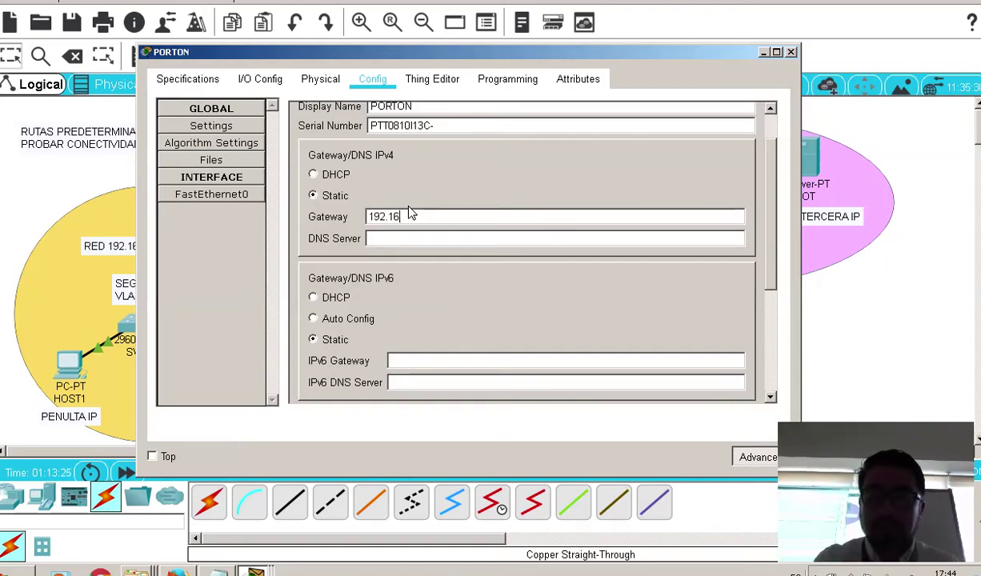
pyautogui.write('8.2.1')
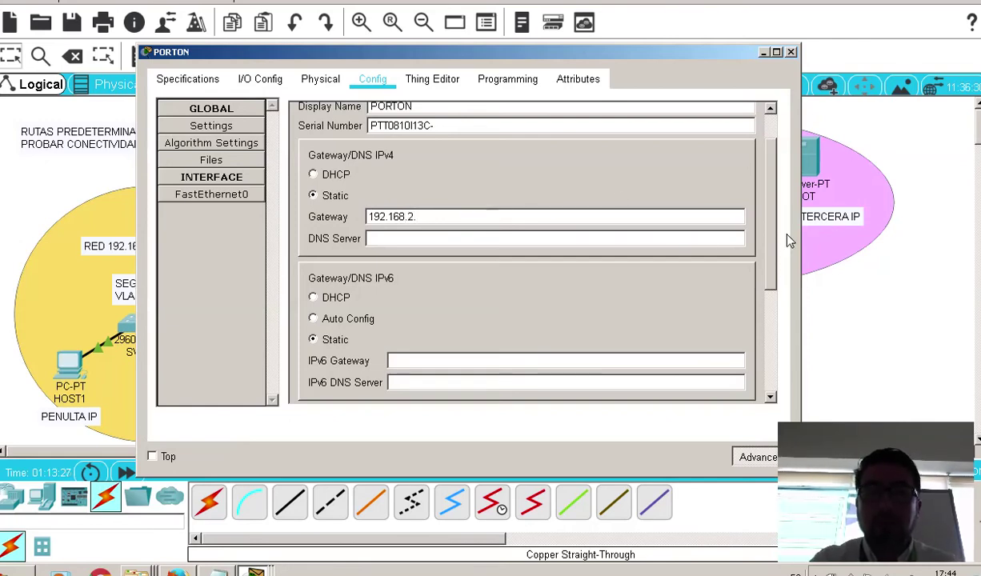
pyautogui.click(562, 244)
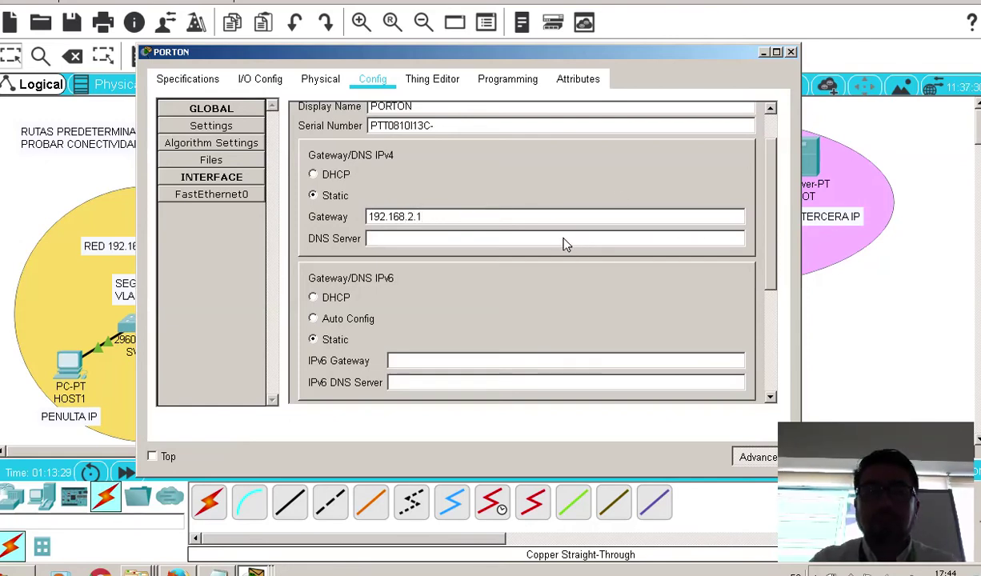
pyautogui.scroll(-1, 562, 244)
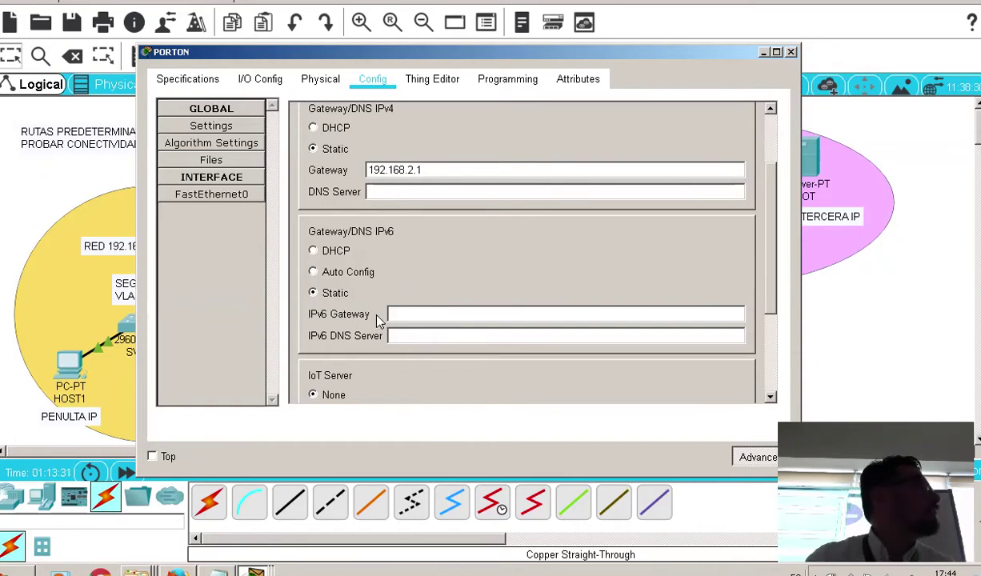
pyautogui.scroll(-3, 377, 318)
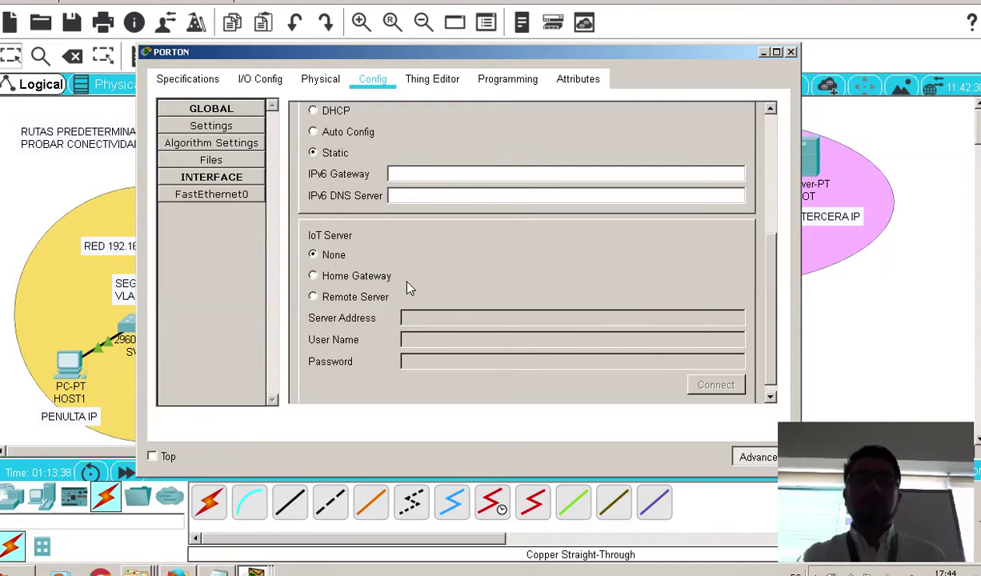
# Point PORTON at Remote Server 192.168.2.3, fill in the user name and password, and connect
pyautogui.click(380, 298)
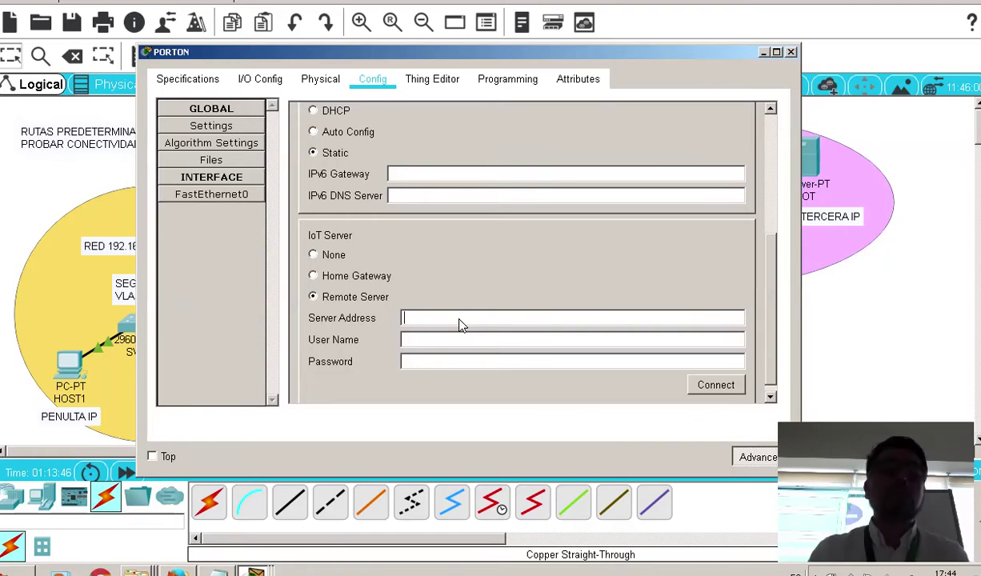
pyautogui.write('192.168')
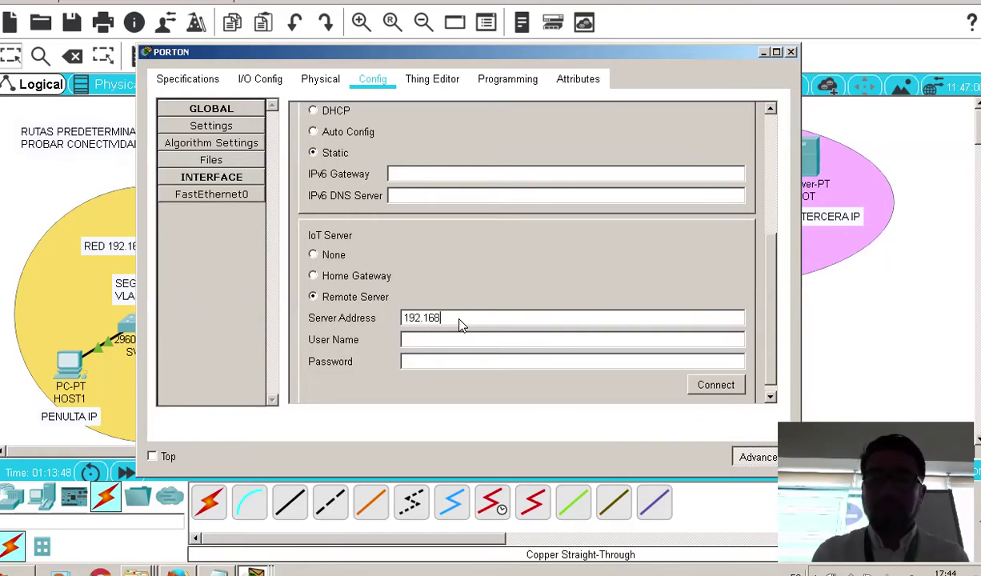
pyautogui.write('.2.3')
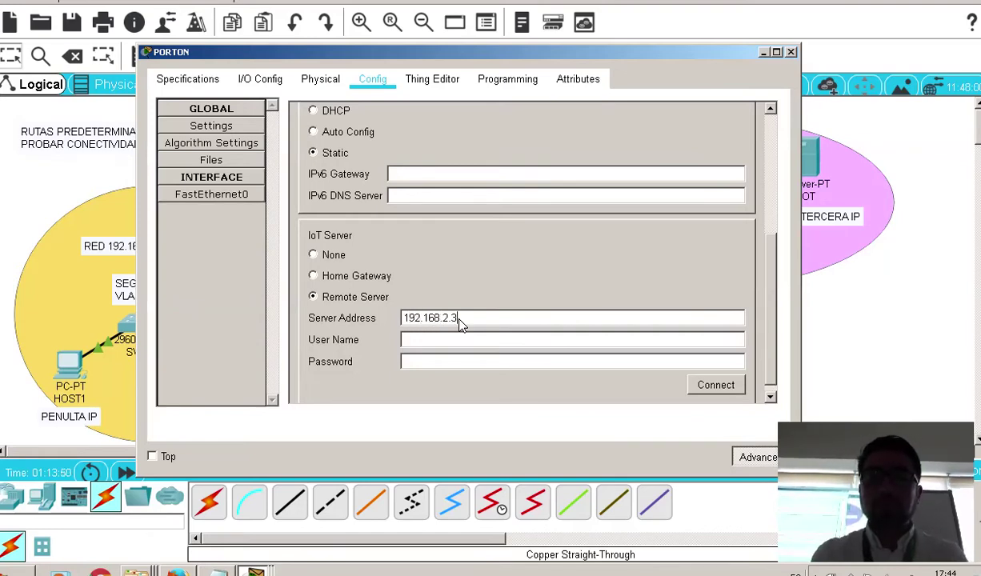
pyautogui.click(484, 339)
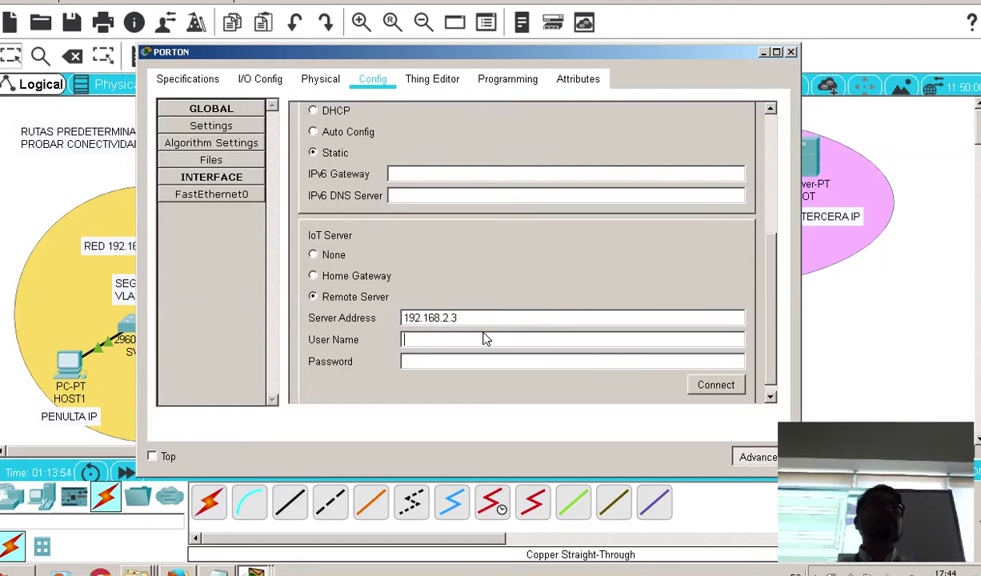
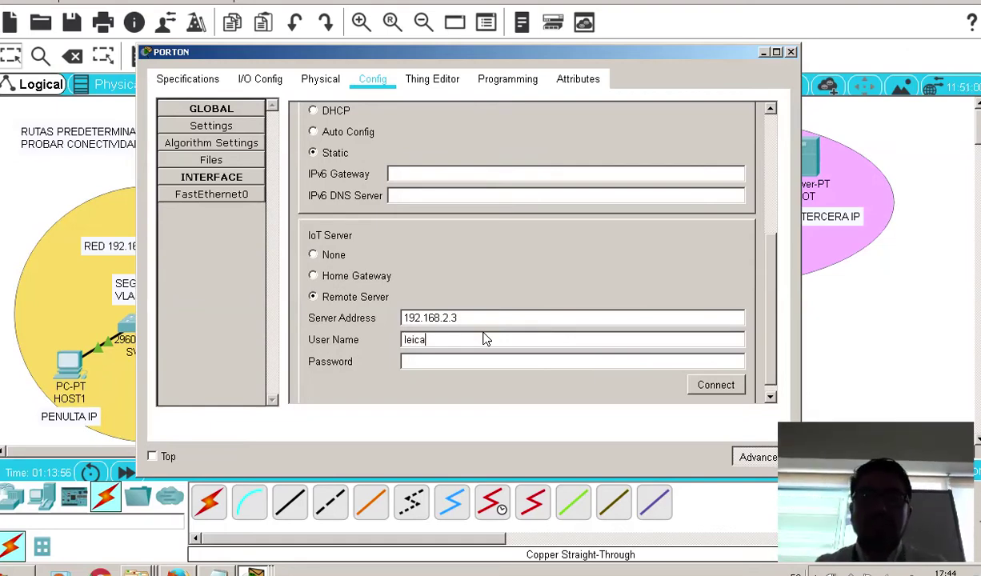
pyautogui.press('Tab')
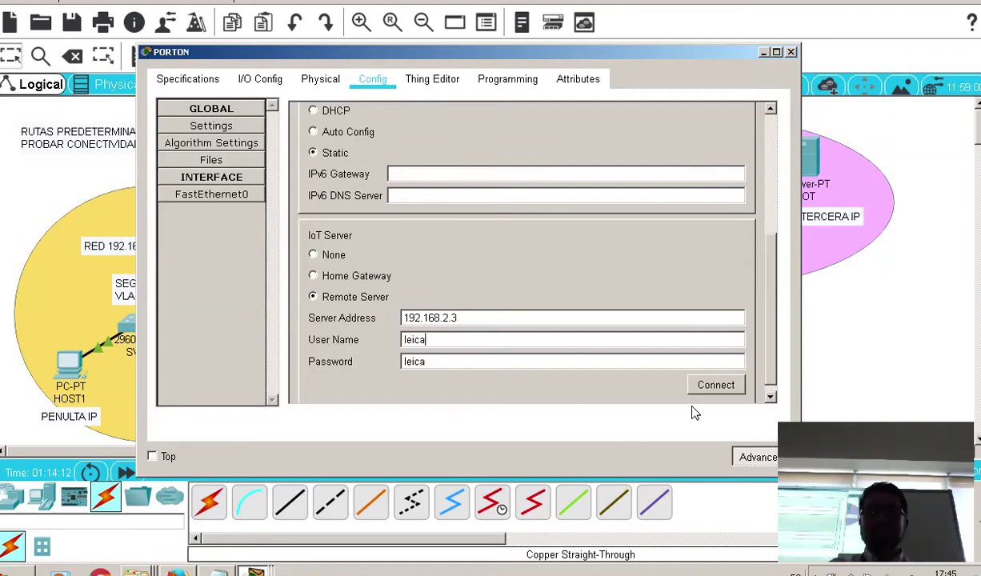
pyautogui.click(714, 384)
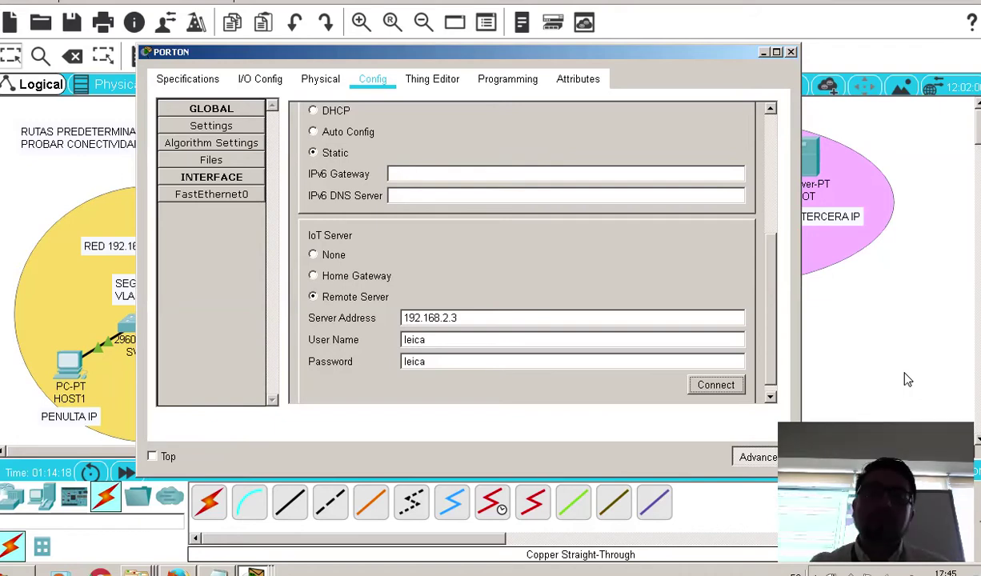
# Set PORTON's FastEthernet0 to static IP 192.168.2.6 with mask 255.255.255.248
pyautogui.click(669, 251)
pyautogui.scroll(5, 669, 251)
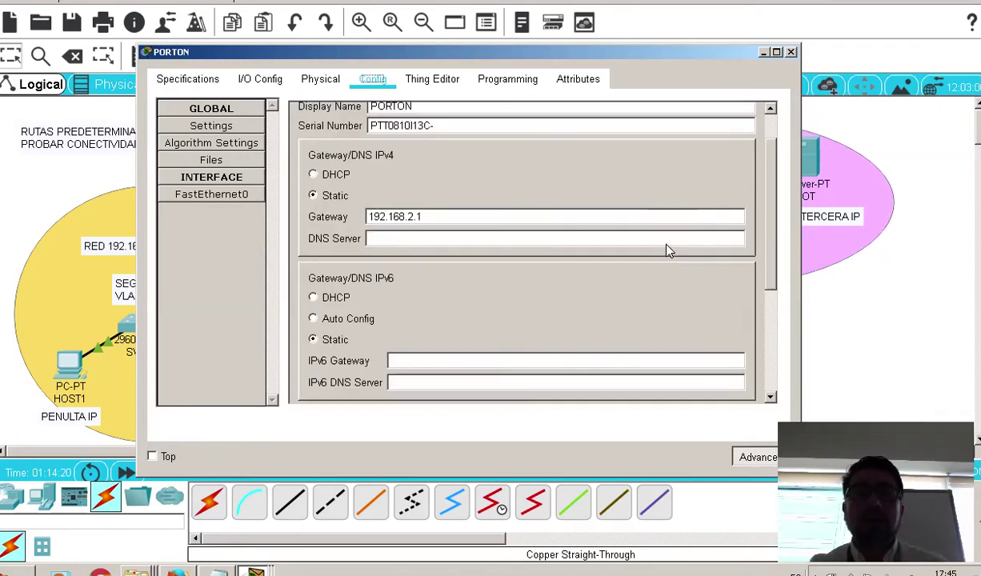
pyautogui.scroll(1, 456, 187)
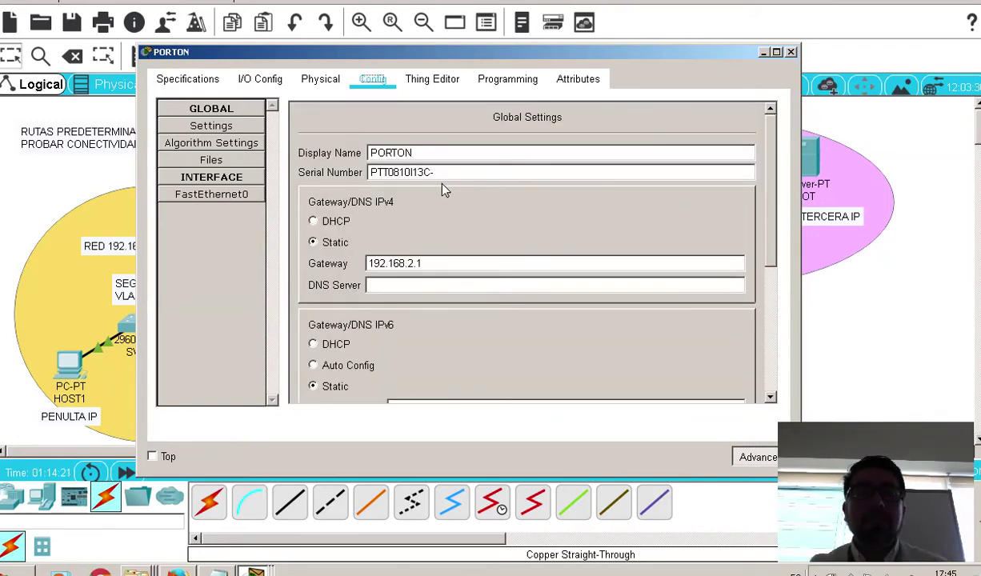
pyautogui.click(192, 196)
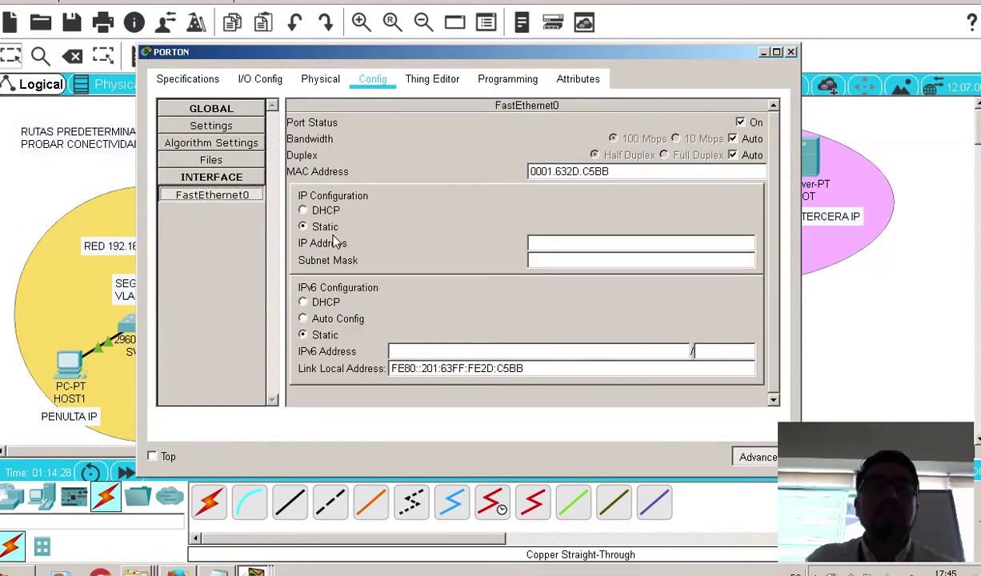
pyautogui.click(563, 248)
pyautogui.write('192')
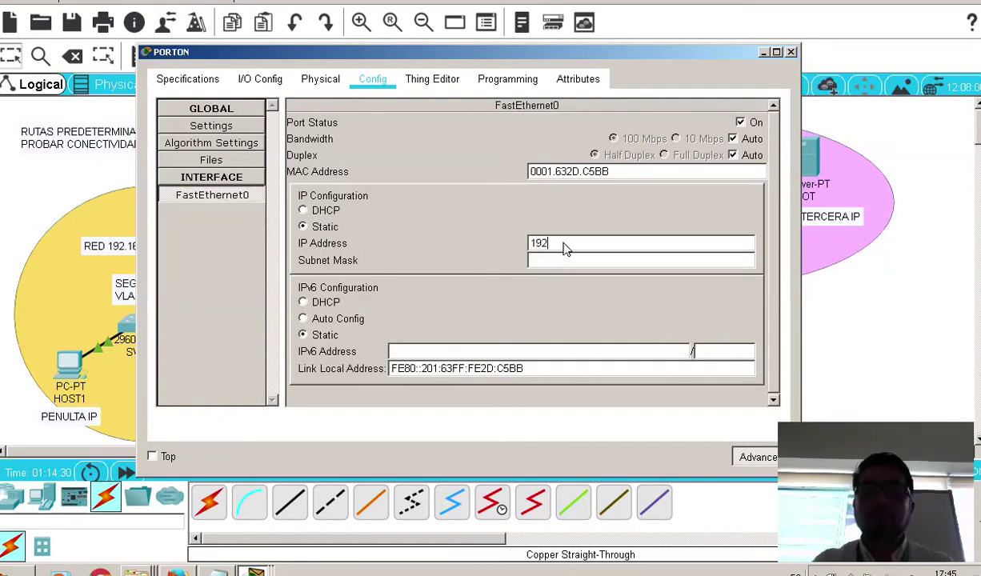
pyautogui.write('.168')
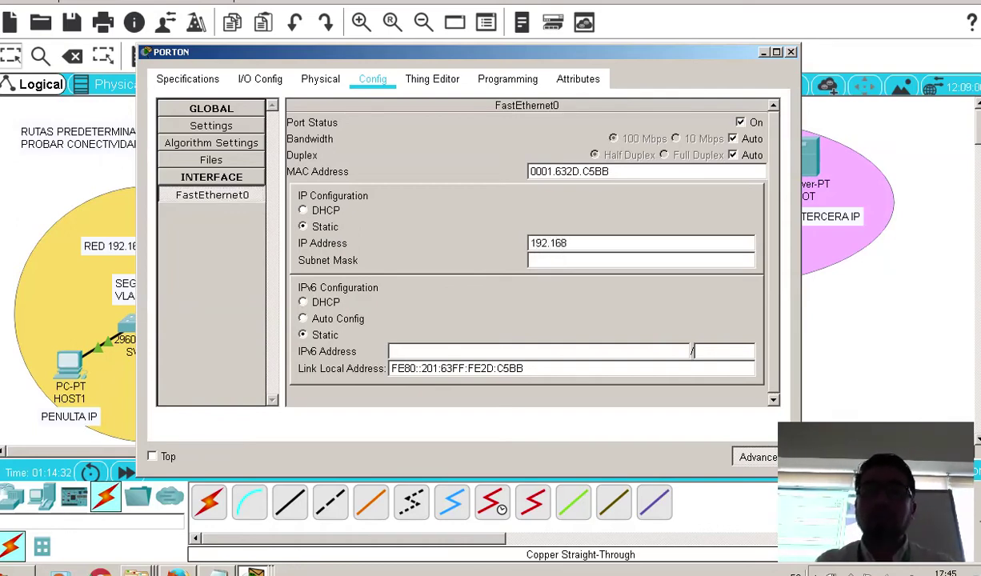
pyautogui.write('.2.6')
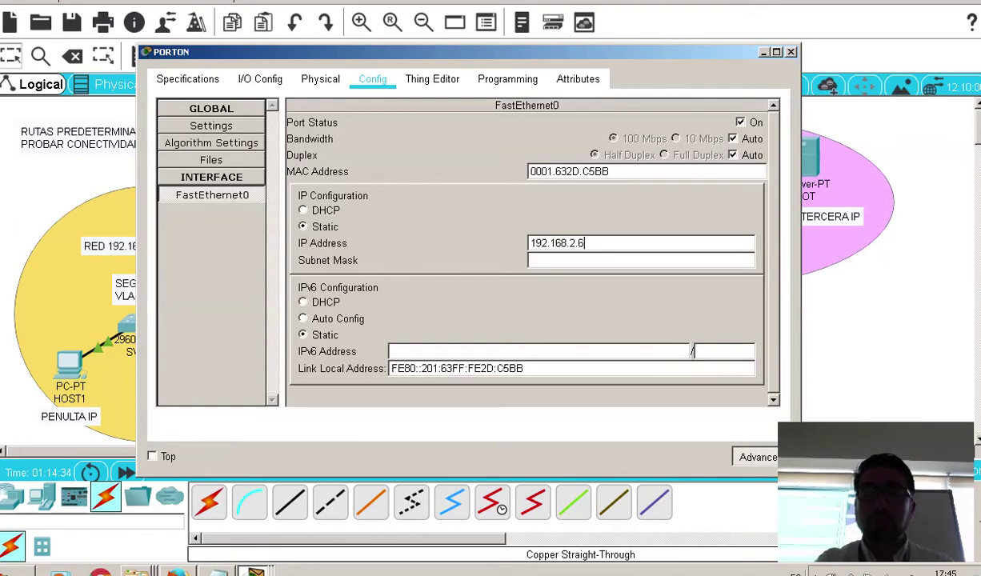
pyautogui.click(660, 260)
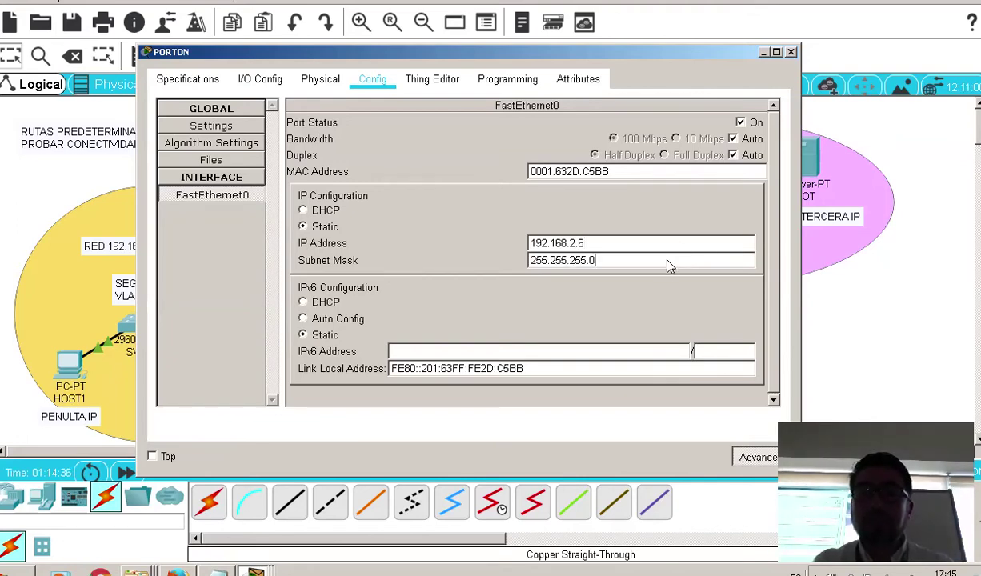
pyautogui.press('BackSpace')
pyautogui.write('2')
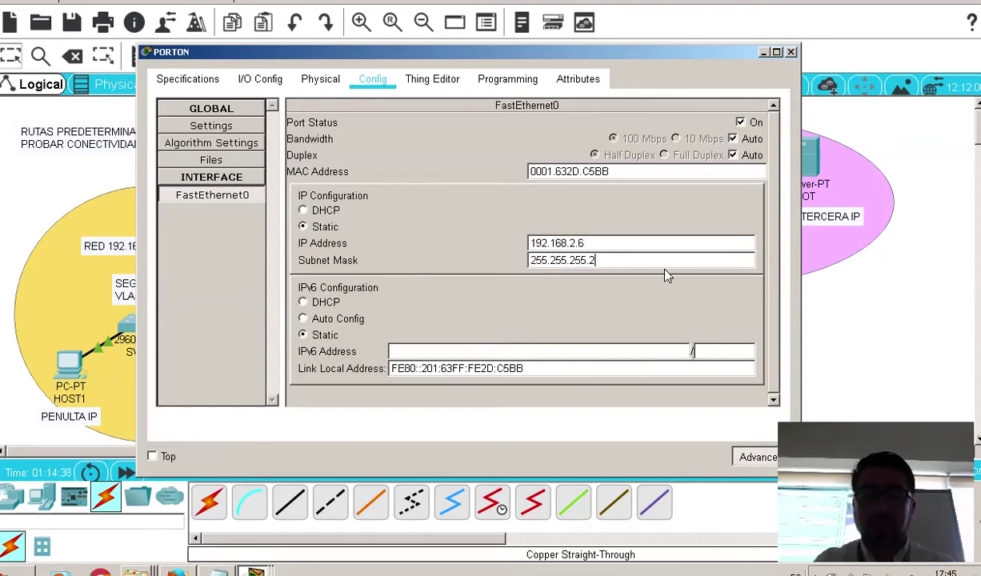
pyautogui.write('48')
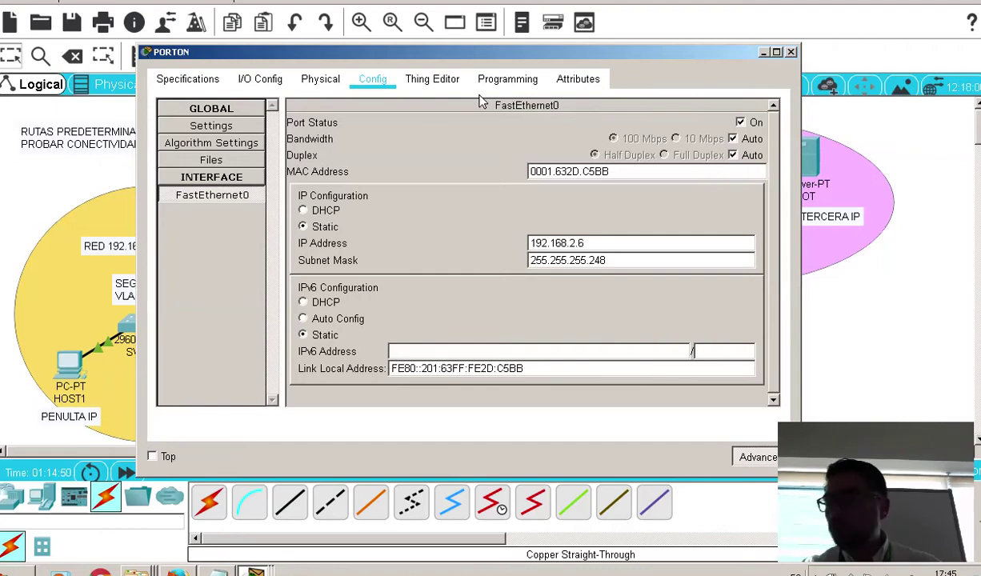
# On PORTON, stop the running Garage Door (JavaScript) program and run Garage Door (Python) instead
pyautogui.click(436, 77)
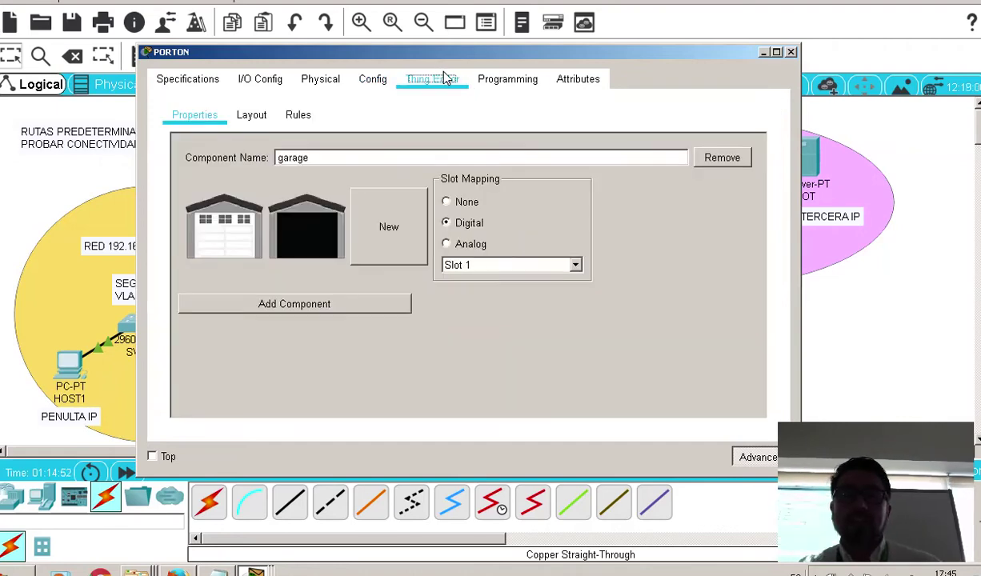
pyautogui.click(496, 82)
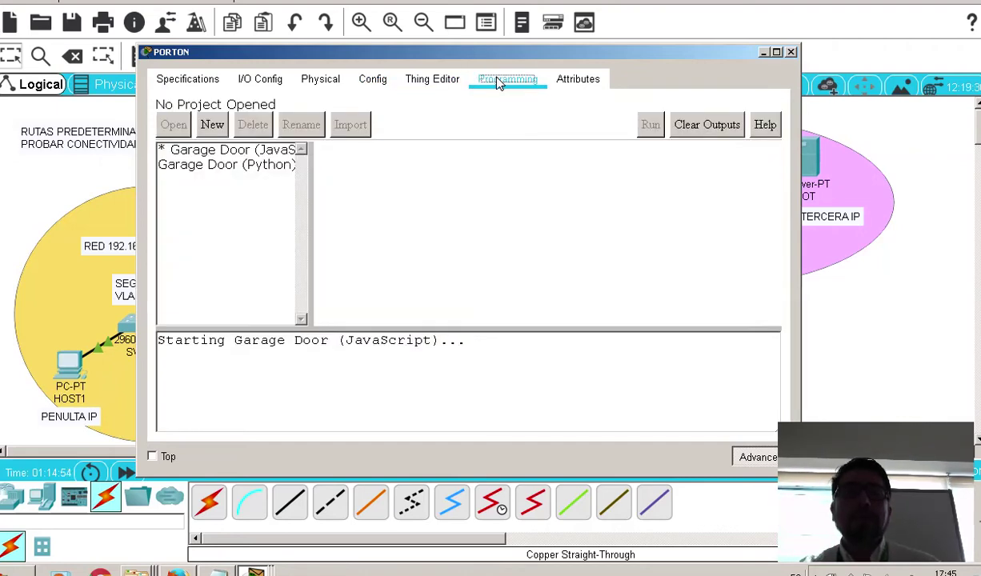
pyautogui.click(251, 154)
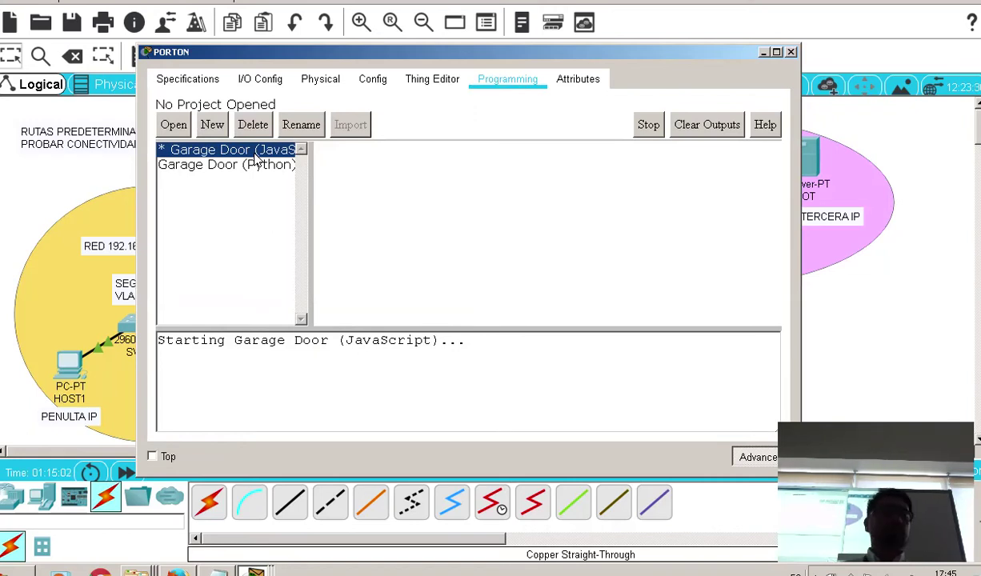
pyautogui.click(221, 163)
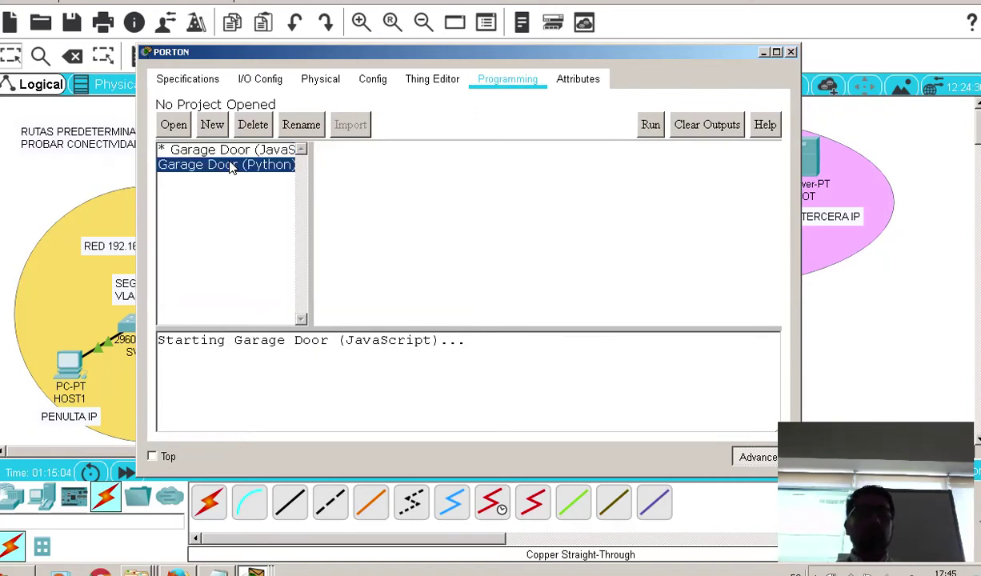
pyautogui.click(239, 151)
pyautogui.click(240, 164)
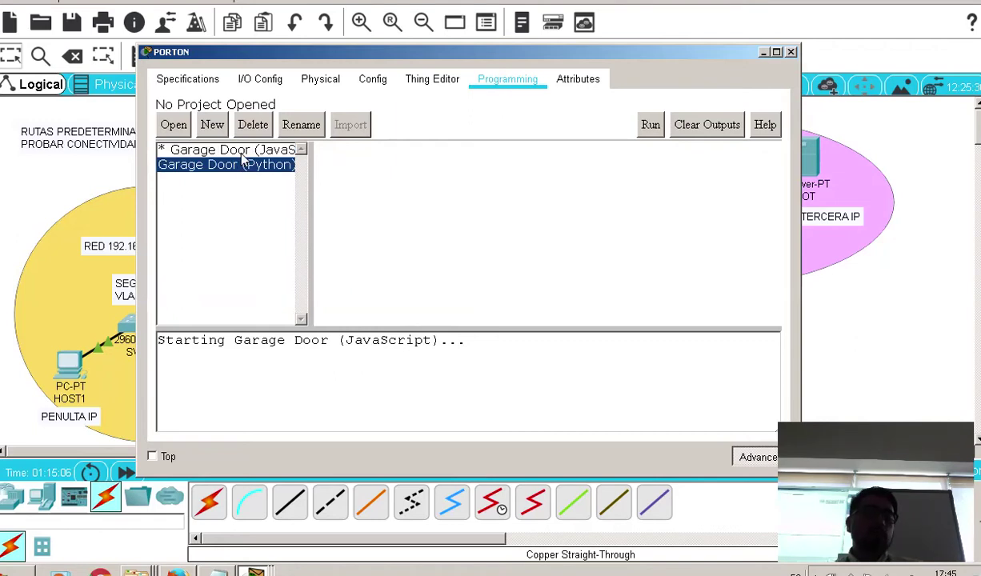
pyautogui.click(235, 151)
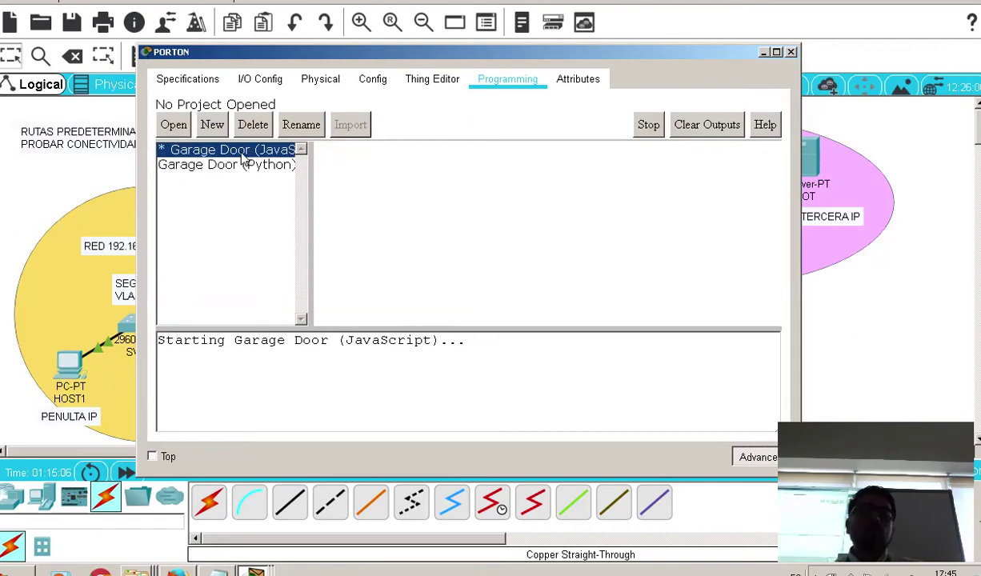
pyautogui.click(644, 126)
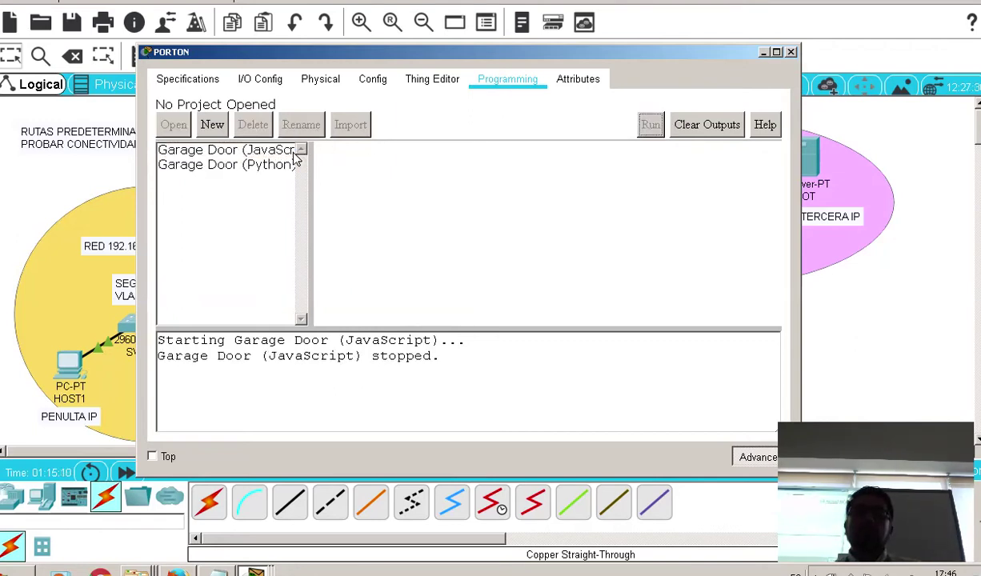
pyautogui.click(259, 165)
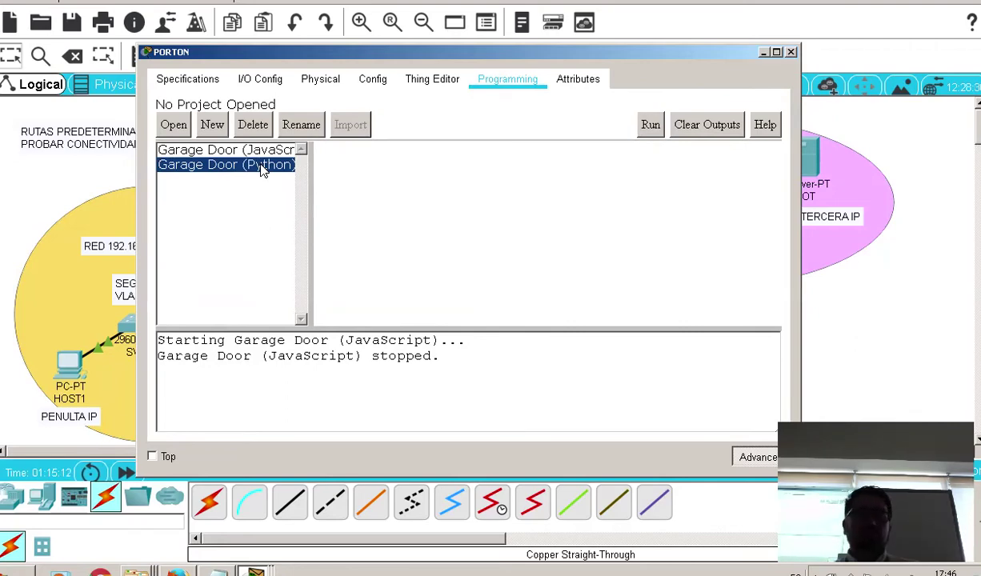
pyautogui.click(650, 127)
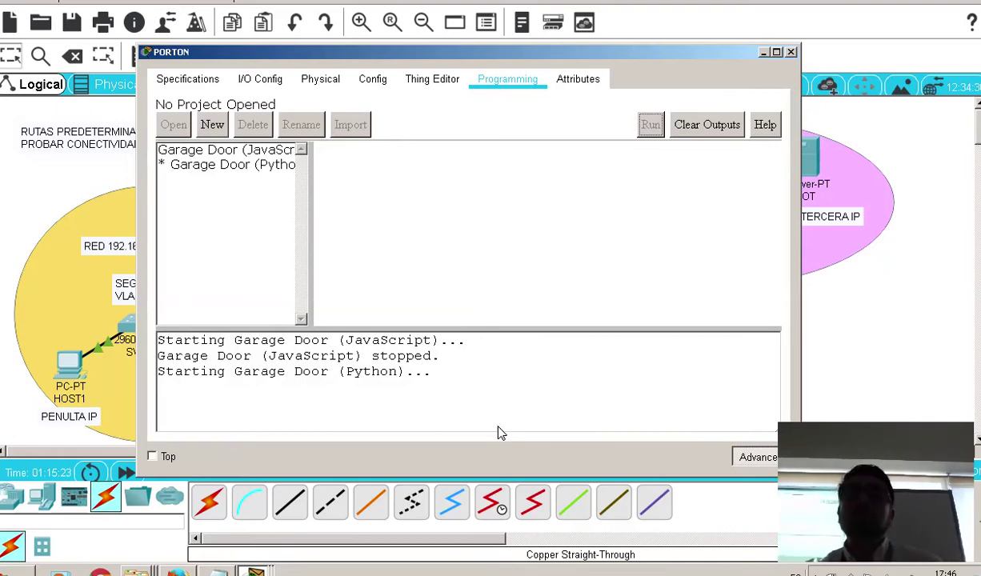
# Open the Garage Door (Python) project's main.py and read through its imports and ENVIRONMENTS list
pyautogui.doubleClick(214, 165)
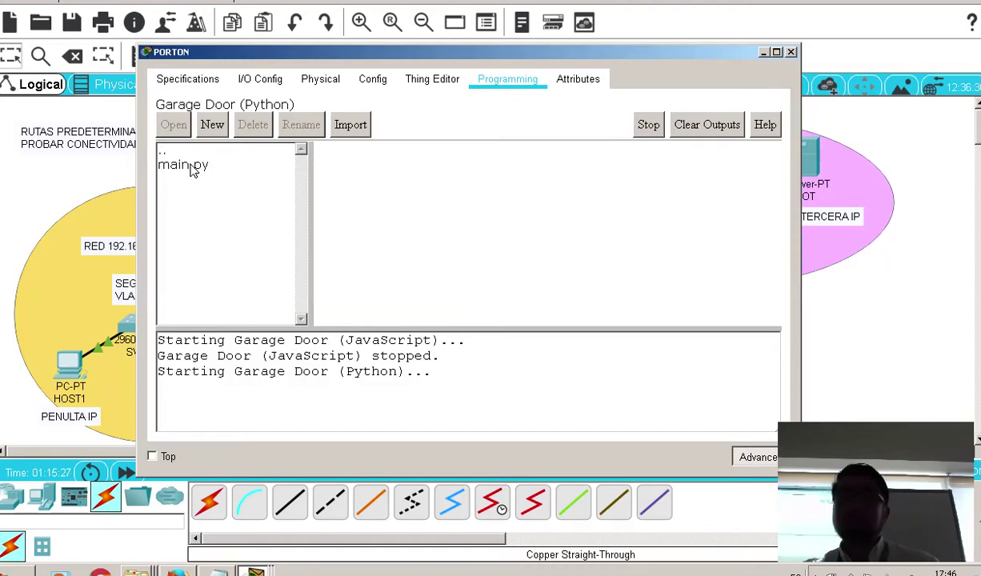
pyautogui.doubleClick(190, 165)
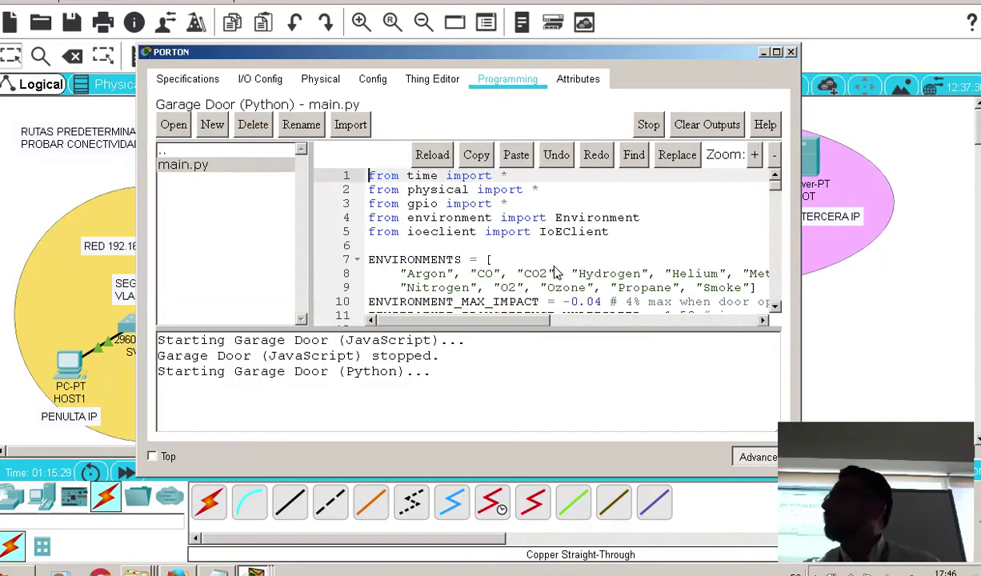
pyautogui.scroll(-2, 557, 273)
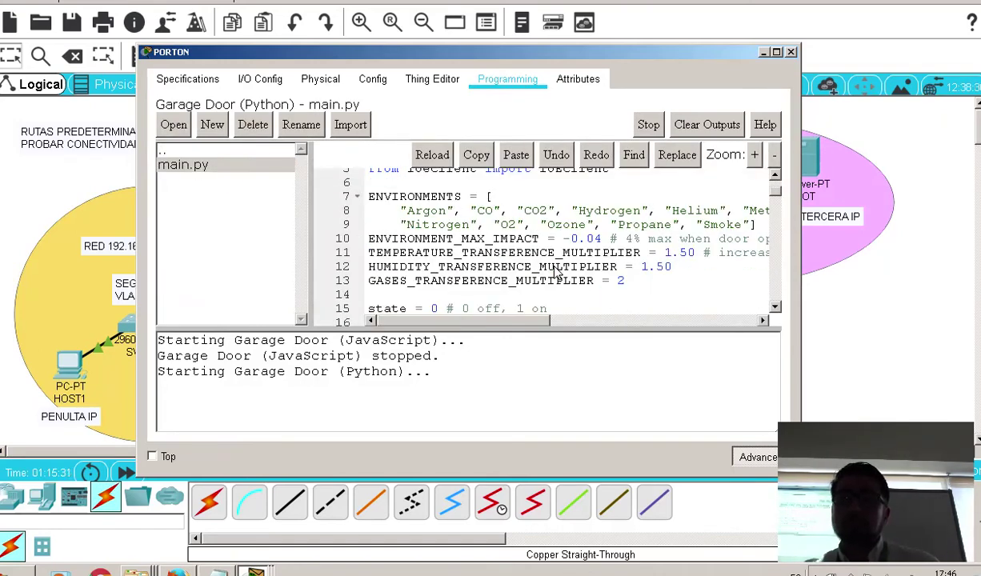
pyautogui.scroll(-20, 557, 273)
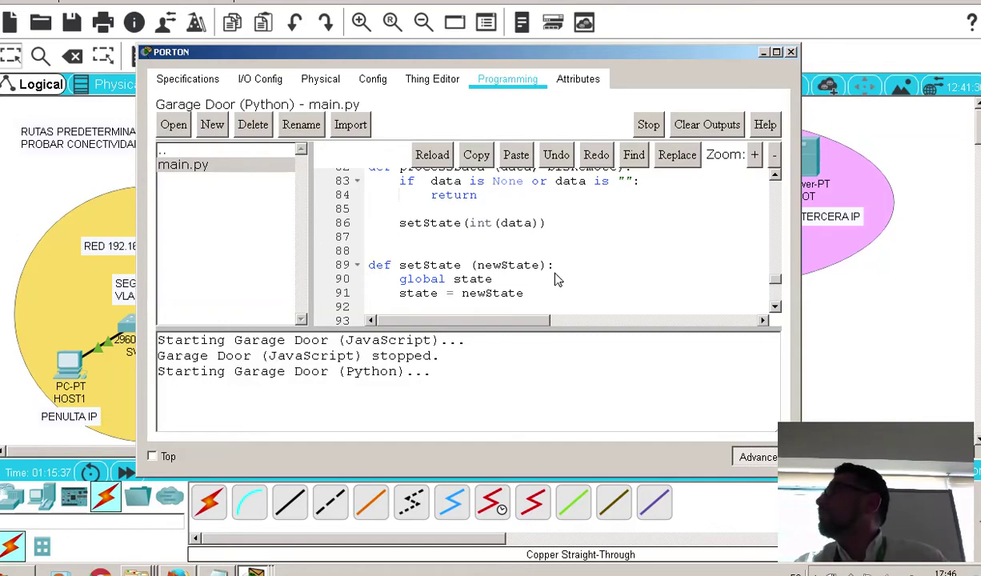
pyautogui.scroll(-4, 556, 276)
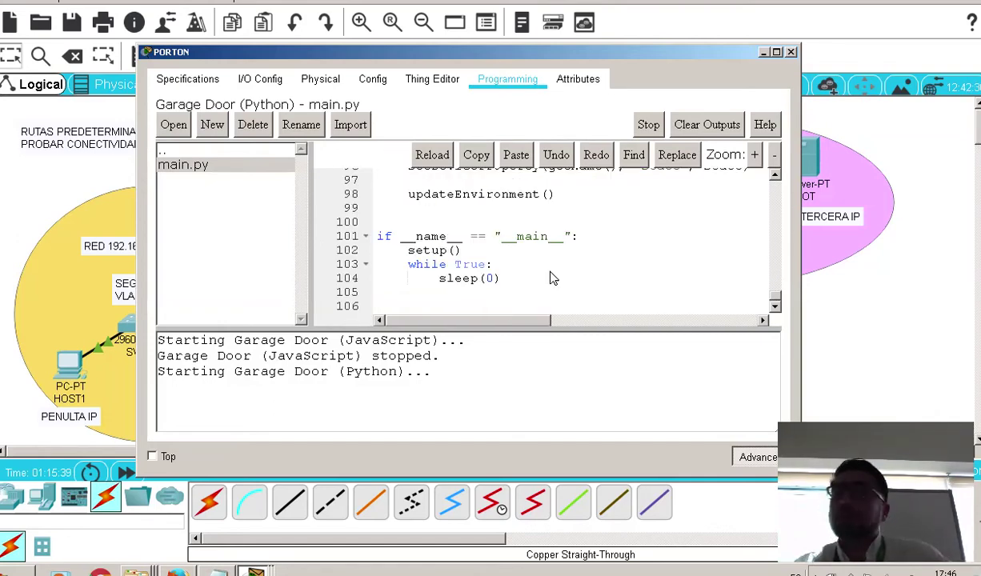
pyautogui.scroll(20, 552, 272)
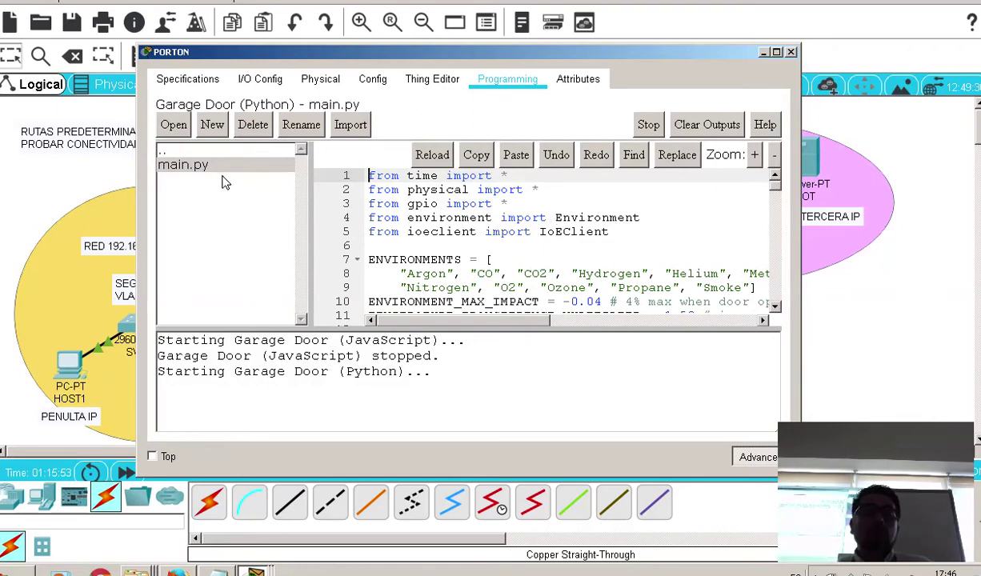
pyautogui.click(212, 125)
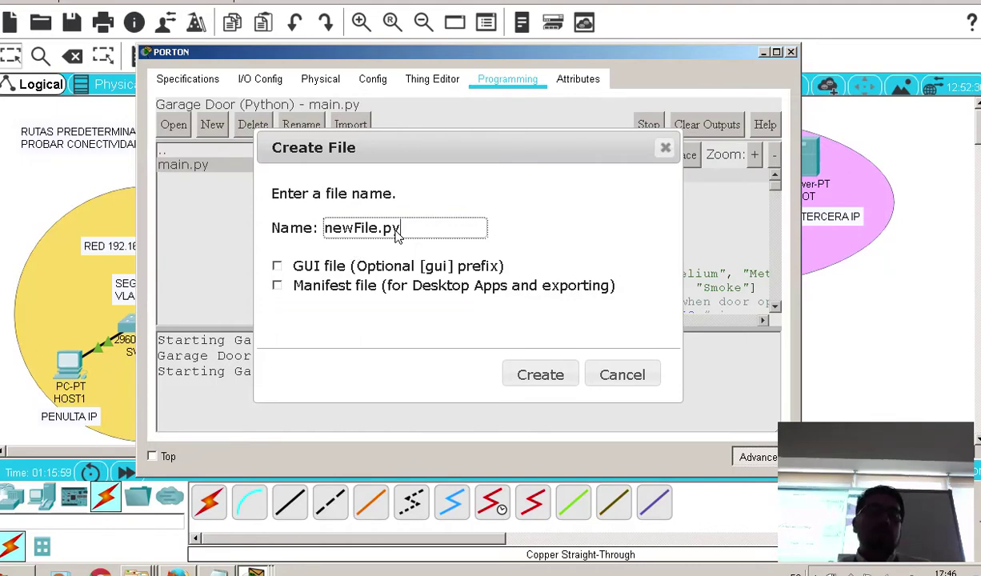
pyautogui.click(623, 372)
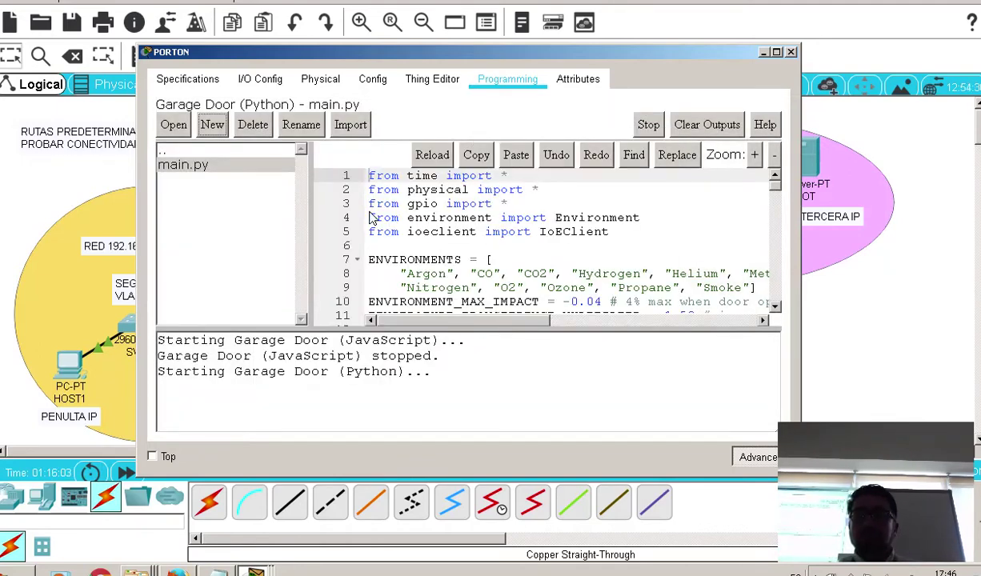
# Review PORTON's Attributes and Properties, noting cost 250 and state 0, then close its window
pyautogui.click(578, 79)
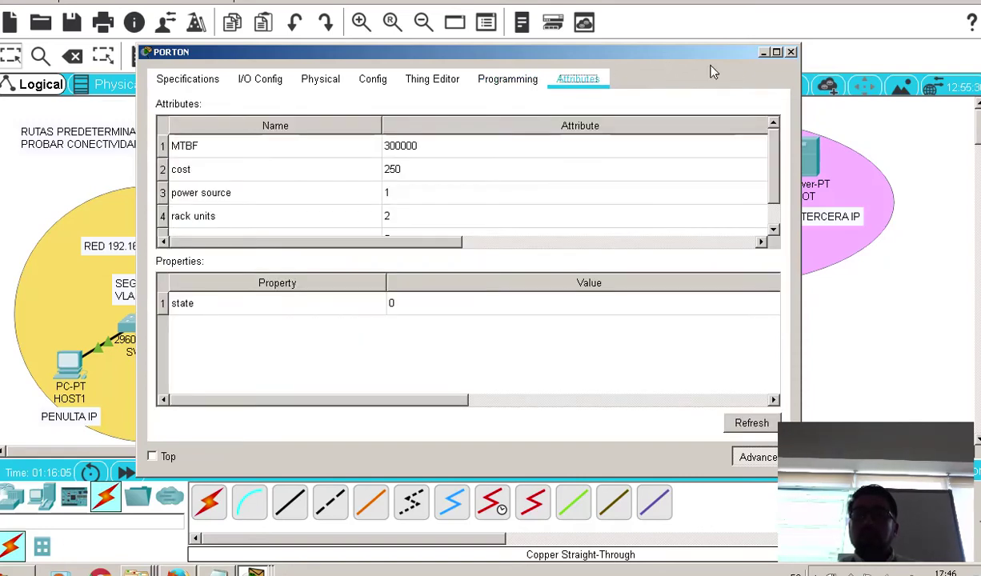
pyautogui.scroll(-1, 640, 192)
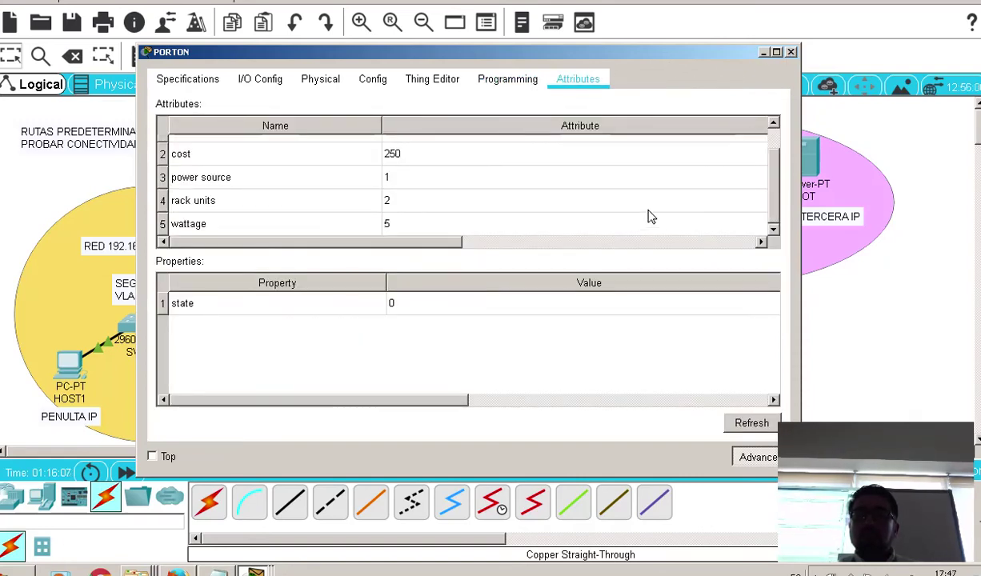
pyautogui.scroll(1, 621, 203)
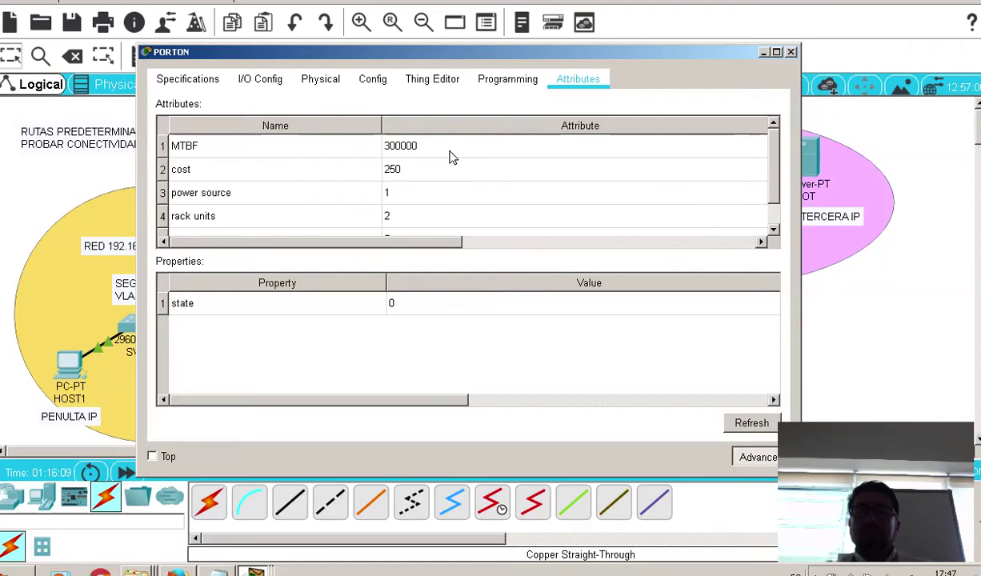
pyautogui.click(404, 170)
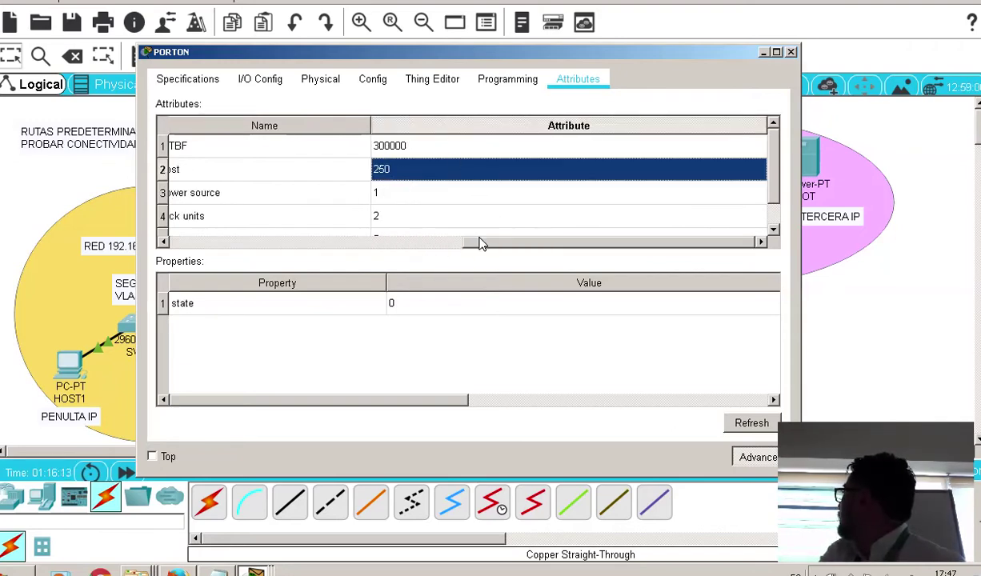
pyautogui.click(415, 247)
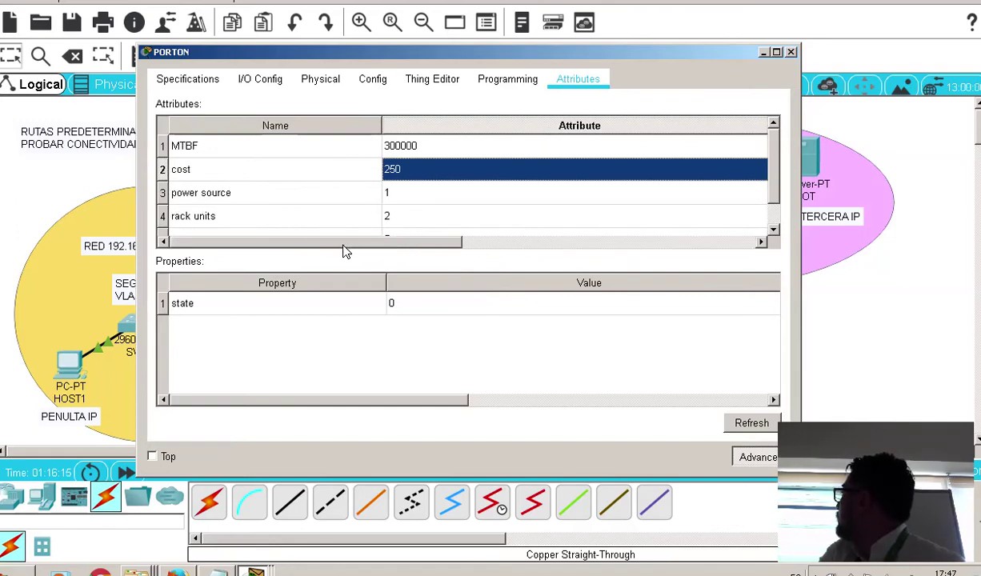
pyautogui.scroll(-1, 372, 196)
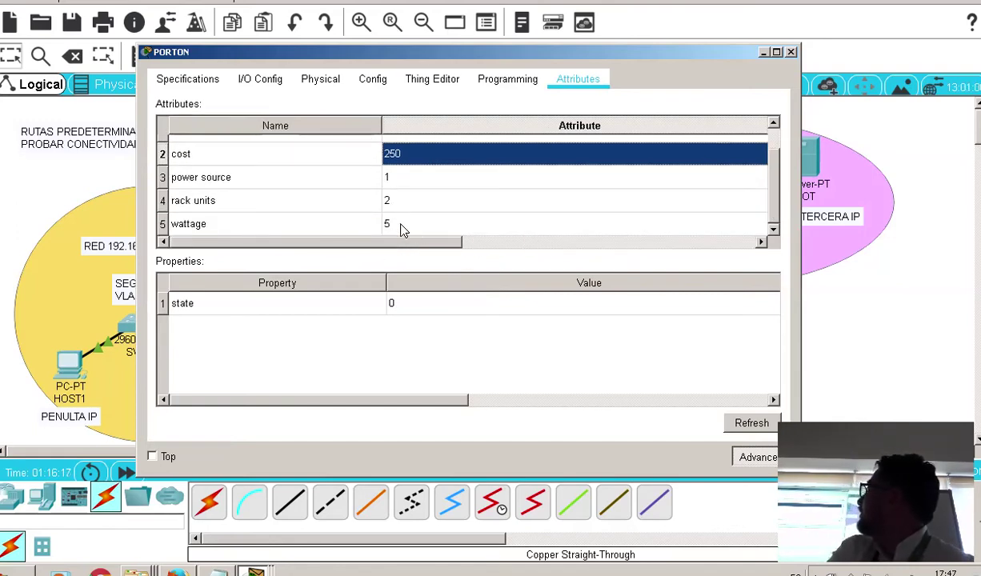
pyautogui.scroll(1, 396, 216)
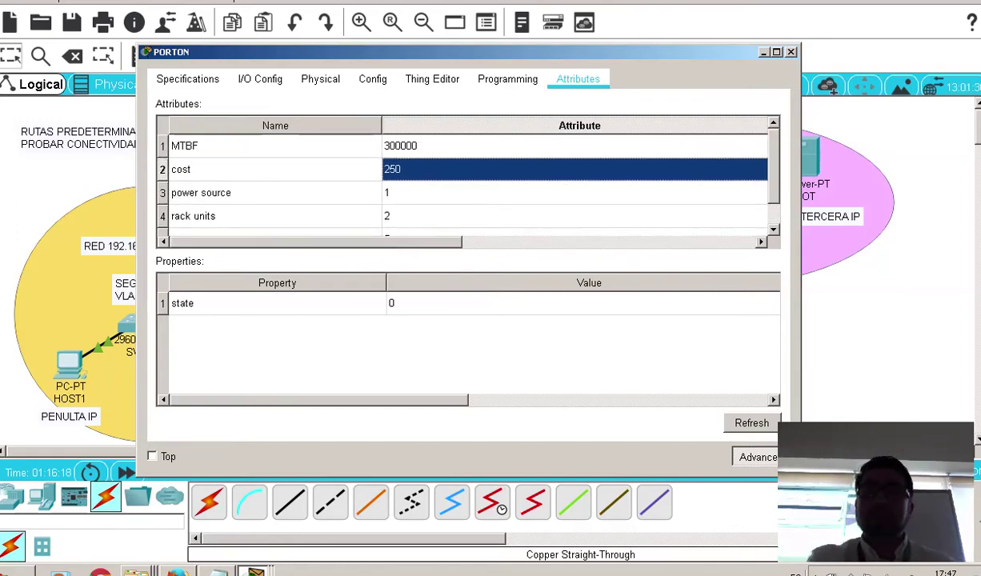
pyautogui.click(790, 51)
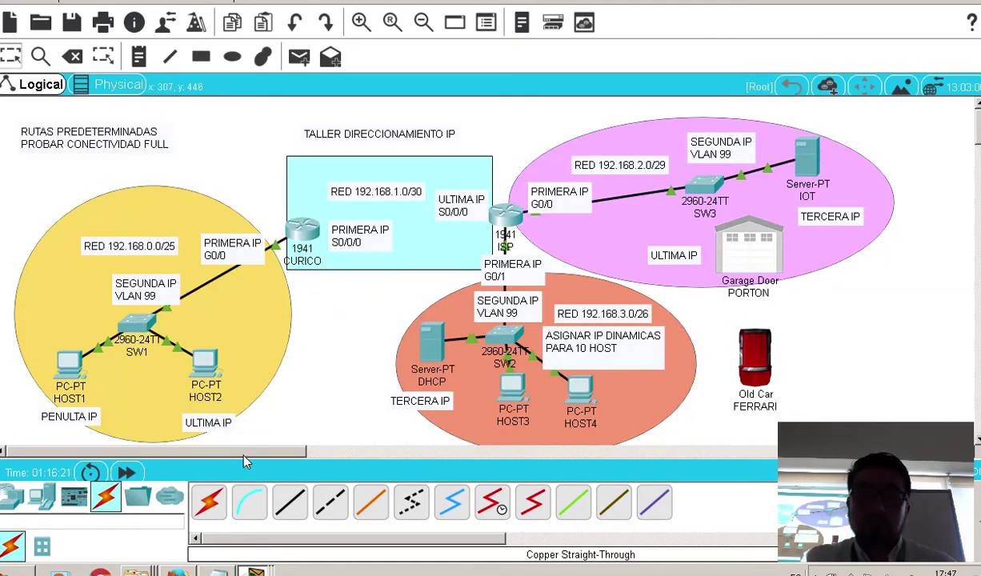
# Connect the garage door's FastEthernet0 to SW3 FastEthernet0/4 with a copper straight-through cable
pyautogui.click(289, 502)
pyautogui.click(786, 258)
pyautogui.click(786, 255)
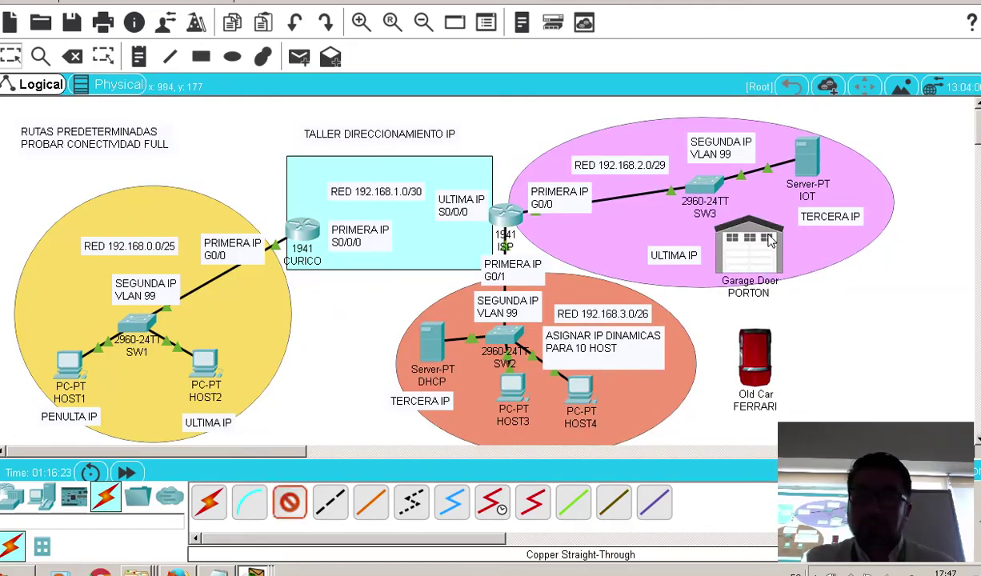
pyautogui.click(704, 186)
pyautogui.click(783, 24)
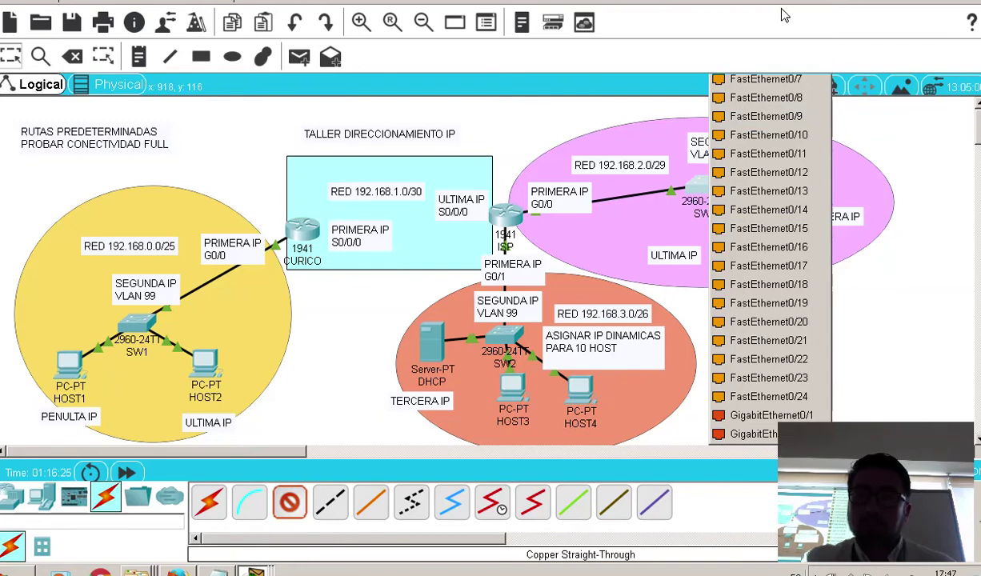
# Fast-forward time, operate the Old Car to trigger PORTON, then bring up the calculo ip notes
pyautogui.click(126, 473)
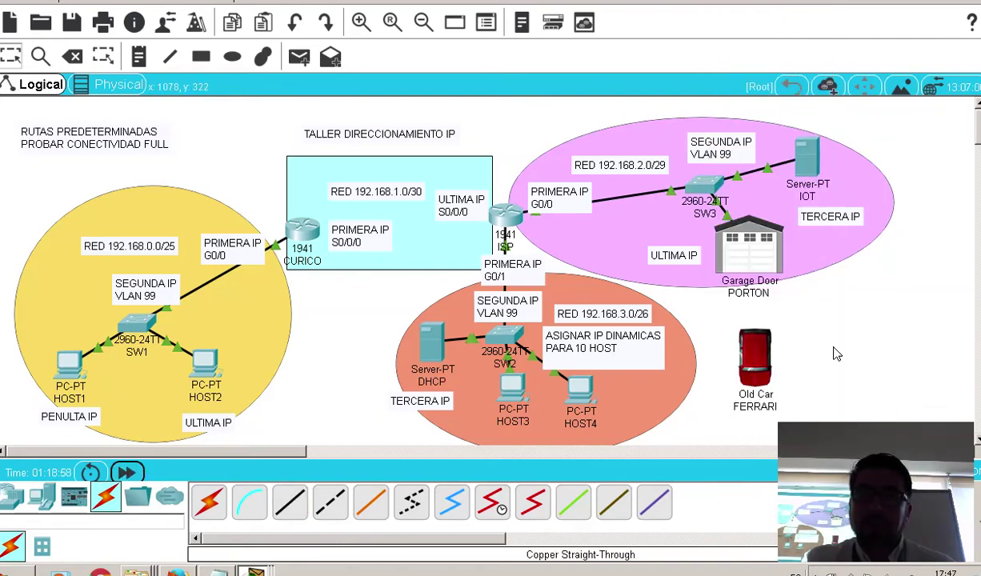
pyautogui.keyDown('alt'); pyautogui.click(760, 365); pyautogui.keyUp('alt')
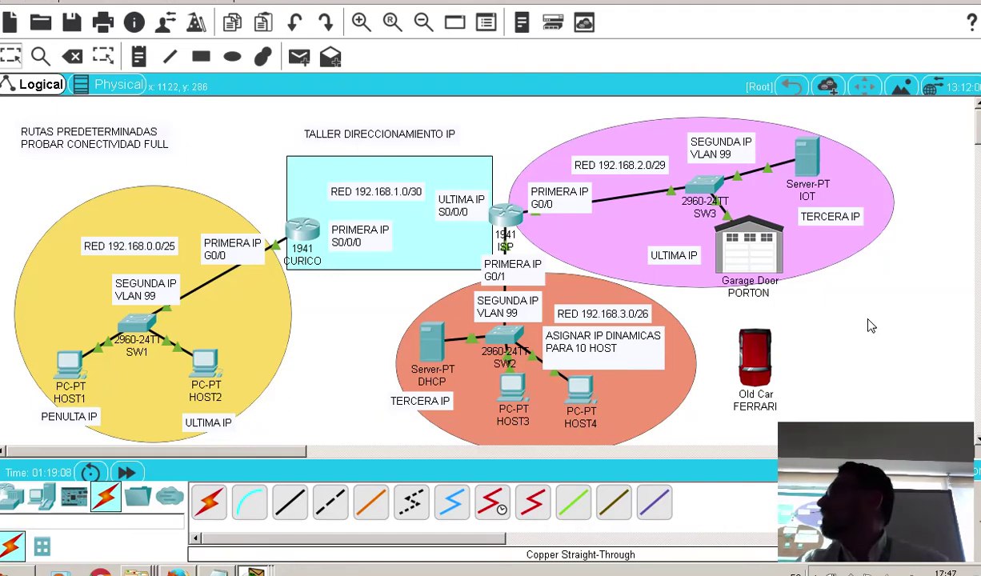
pyautogui.click(749, 244)
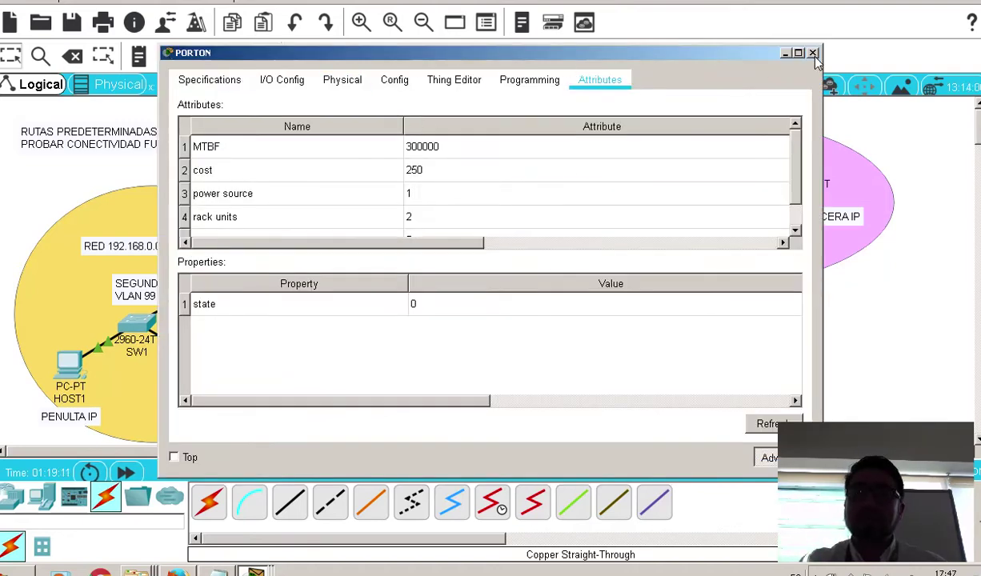
pyautogui.click(813, 53)
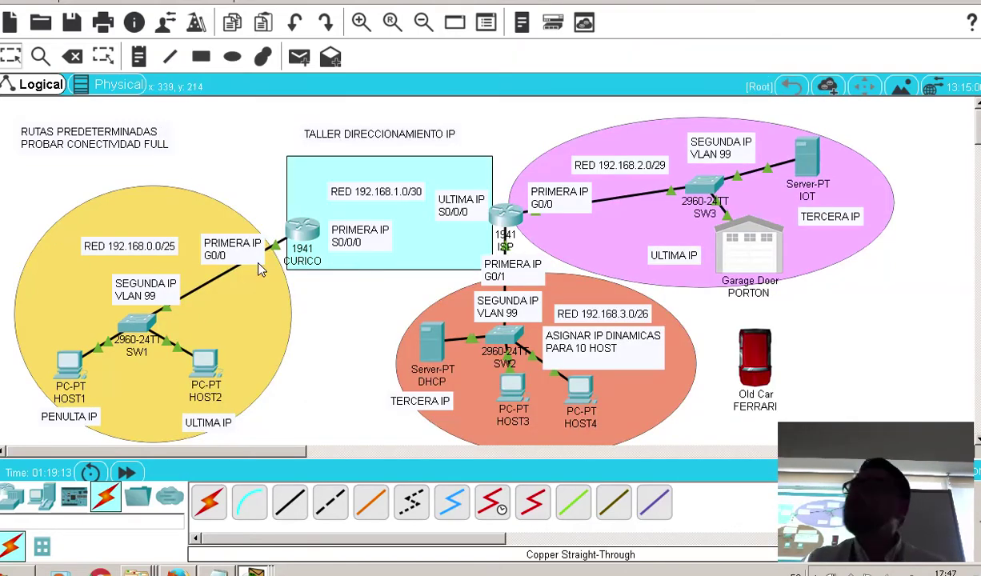
pyautogui.click(210, 573)
pyautogui.scroll(-3, 356, 436)
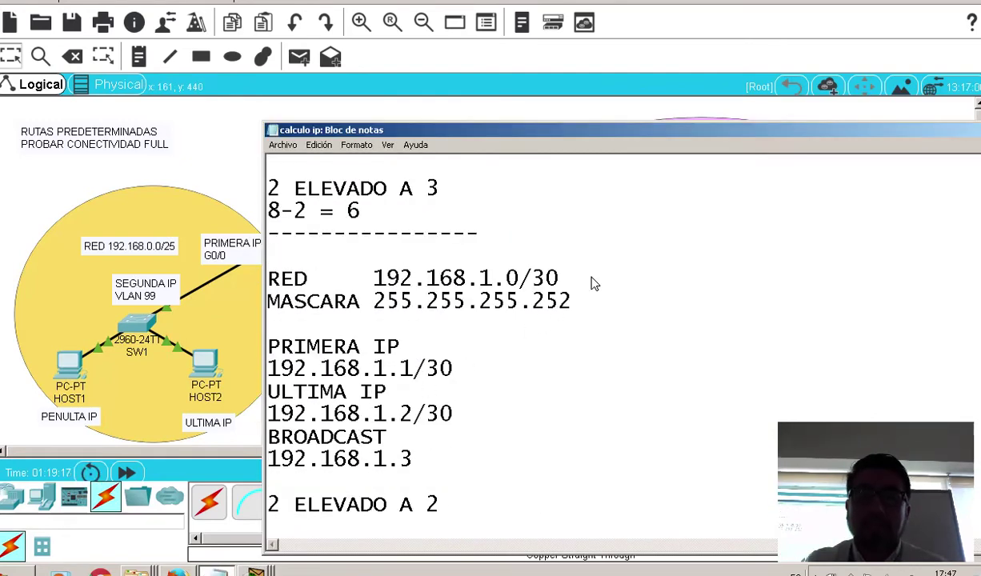
# Highlight the RED 192.168.1.0/30 line and move to the end of the '4-2 = 2' host count
pyautogui.moveTo(568, 277); pyautogui.dragTo(175, 286)
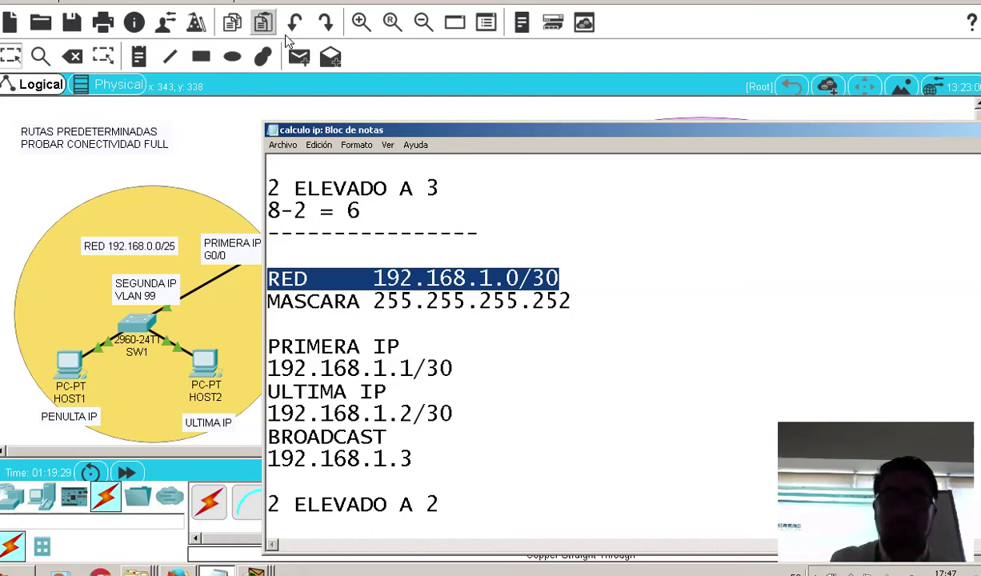
pyautogui.scroll(-1, 536, 300)
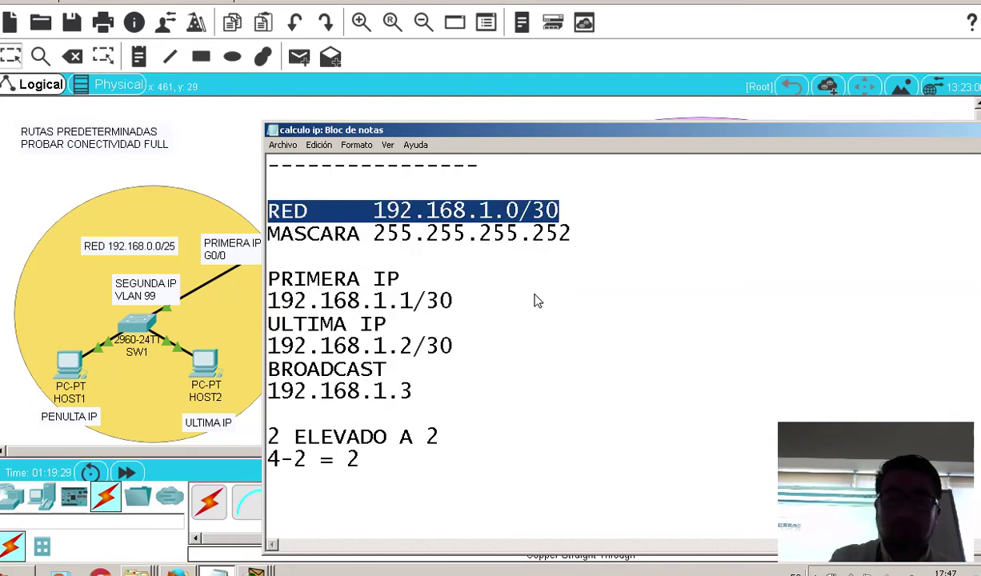
pyautogui.click(396, 473)
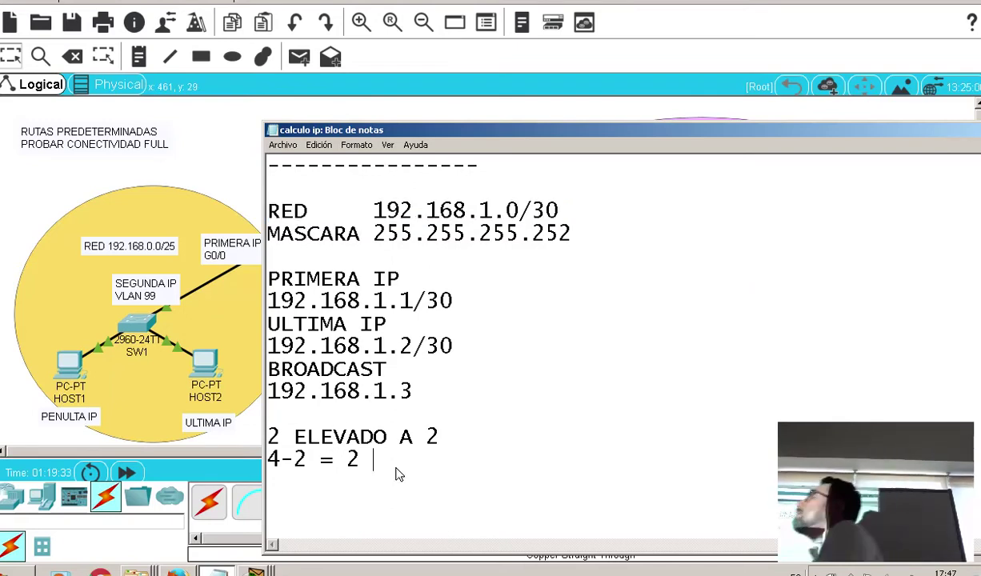